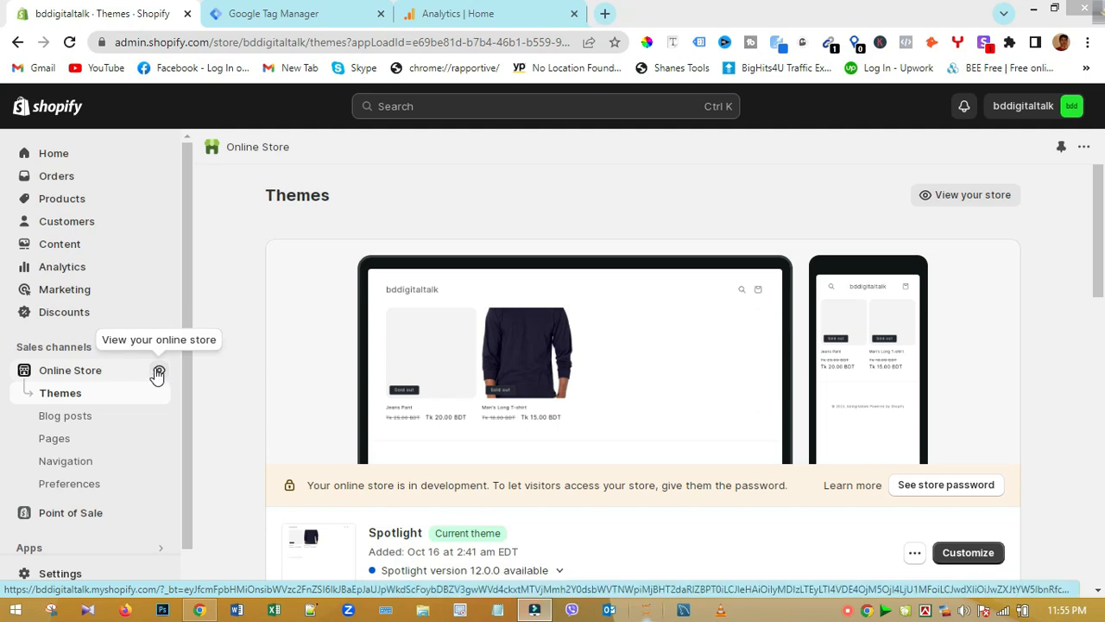
# Open the live online store from the Shopify admin in its own tab, then switch to Google Tag Manager.
pyautogui.click(159, 373)
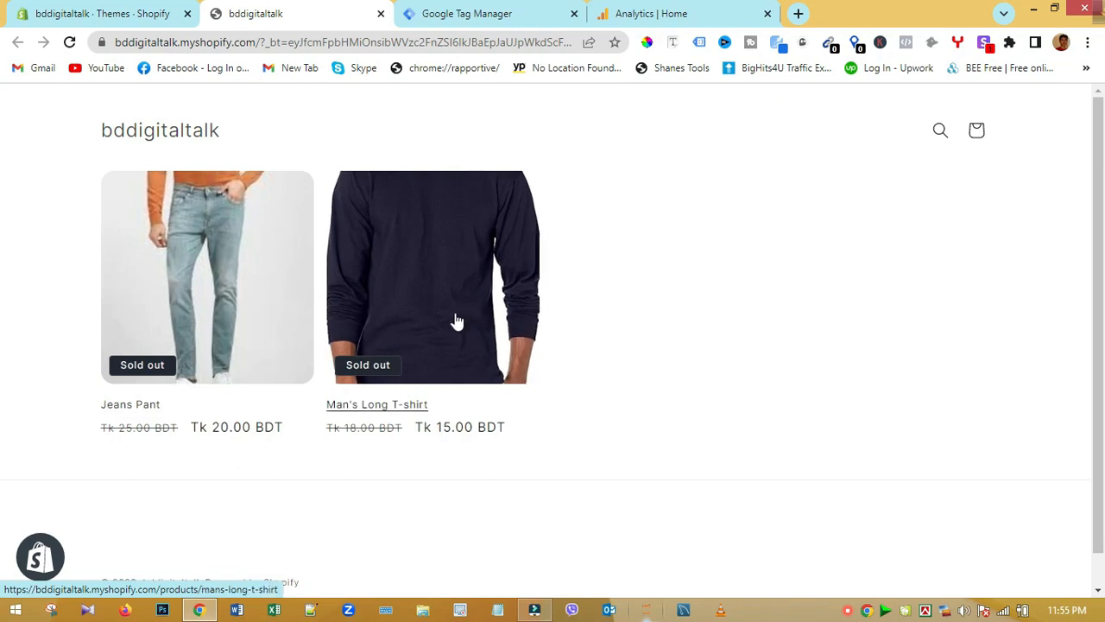
pyautogui.click(473, 14)
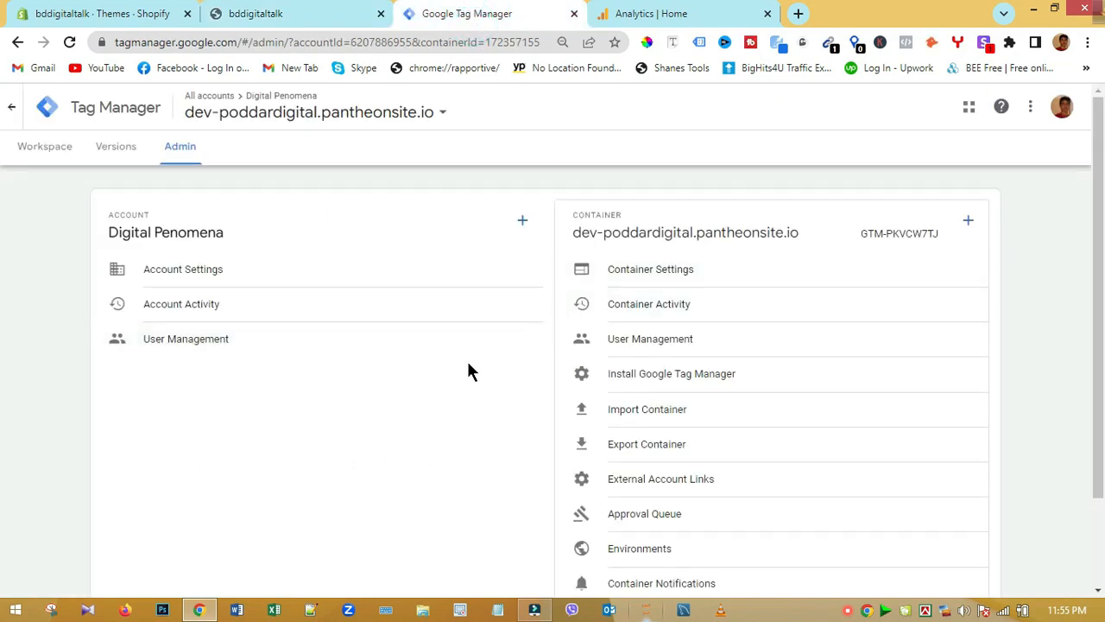
pyautogui.click(264, 11)
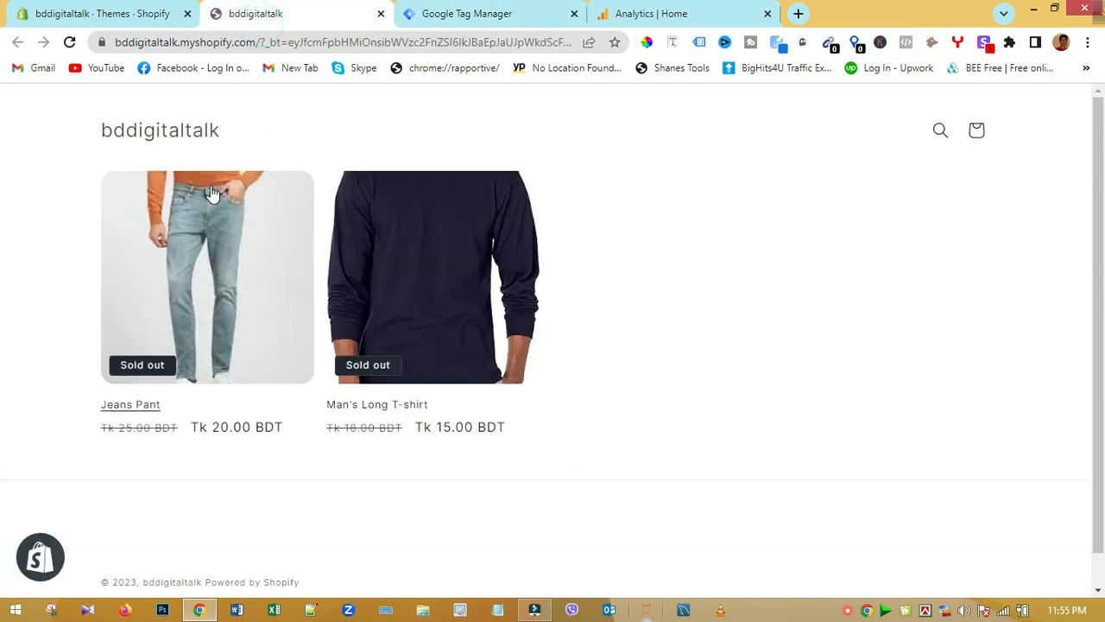
pyautogui.click(489, 13)
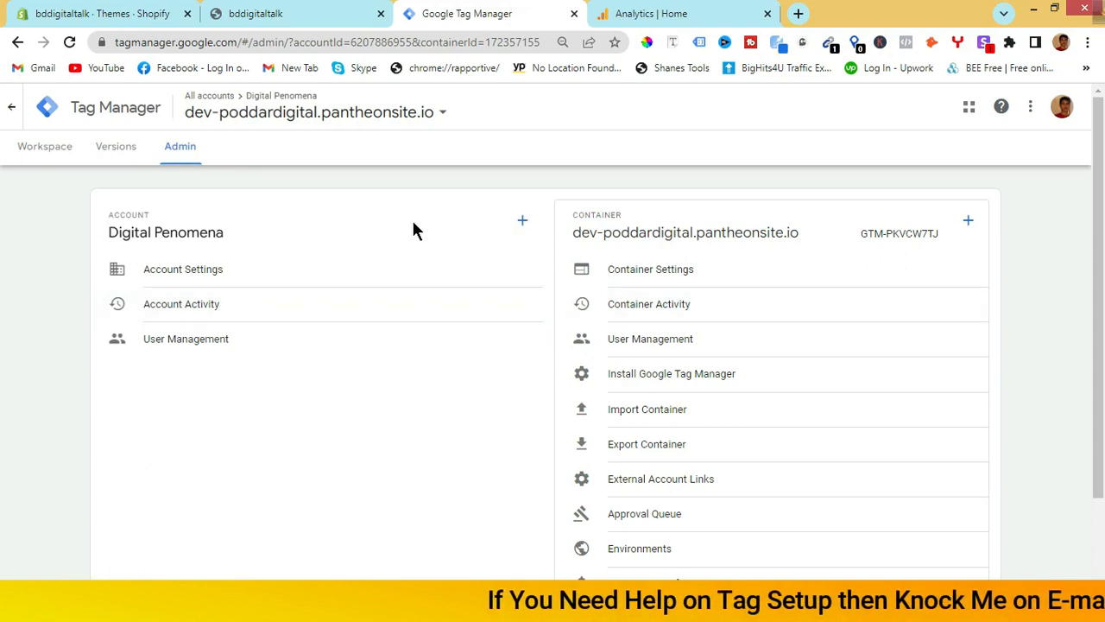
# Start a new Tag Manager account and name it Ecom.
pyautogui.click(522, 222)
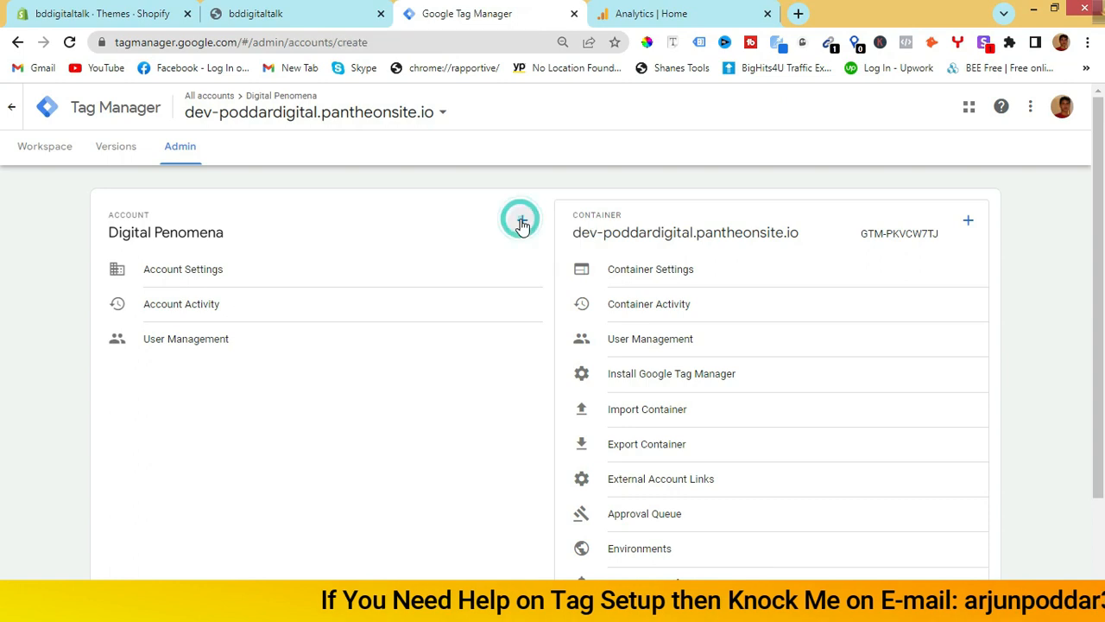
pyautogui.click(257, 306)
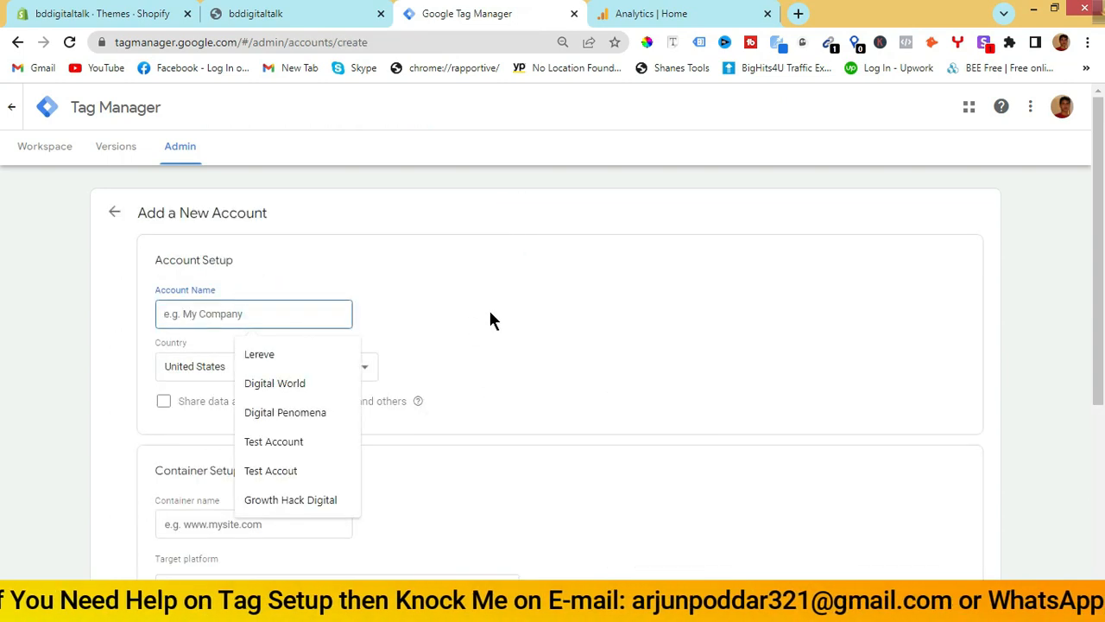
pyautogui.write('Ecom')
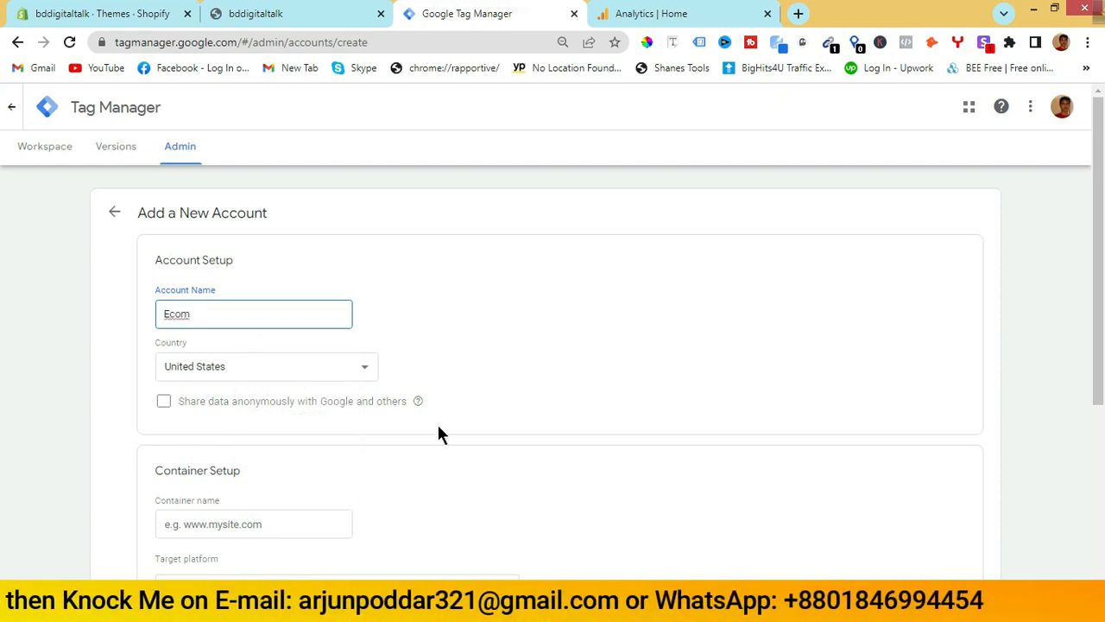
# Copy the store's web address from its tab into the container name and trim it to ddigitaltalk.myshopify.com.
pyautogui.scroll(-1, 442, 423)
pyautogui.scroll(-1, 449, 430)
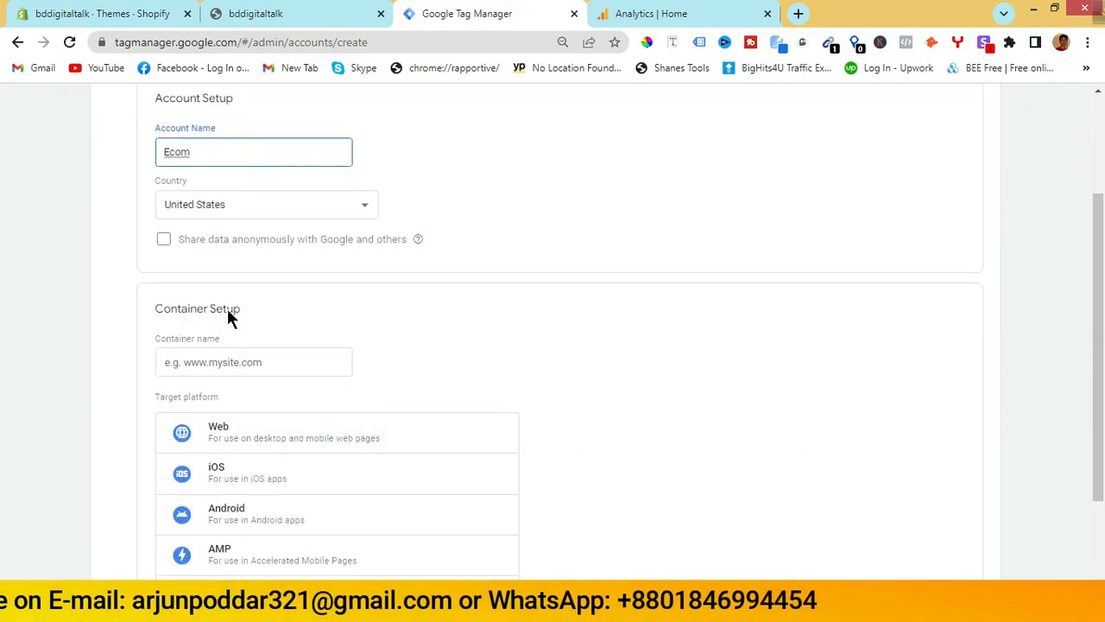
pyautogui.click(267, 362)
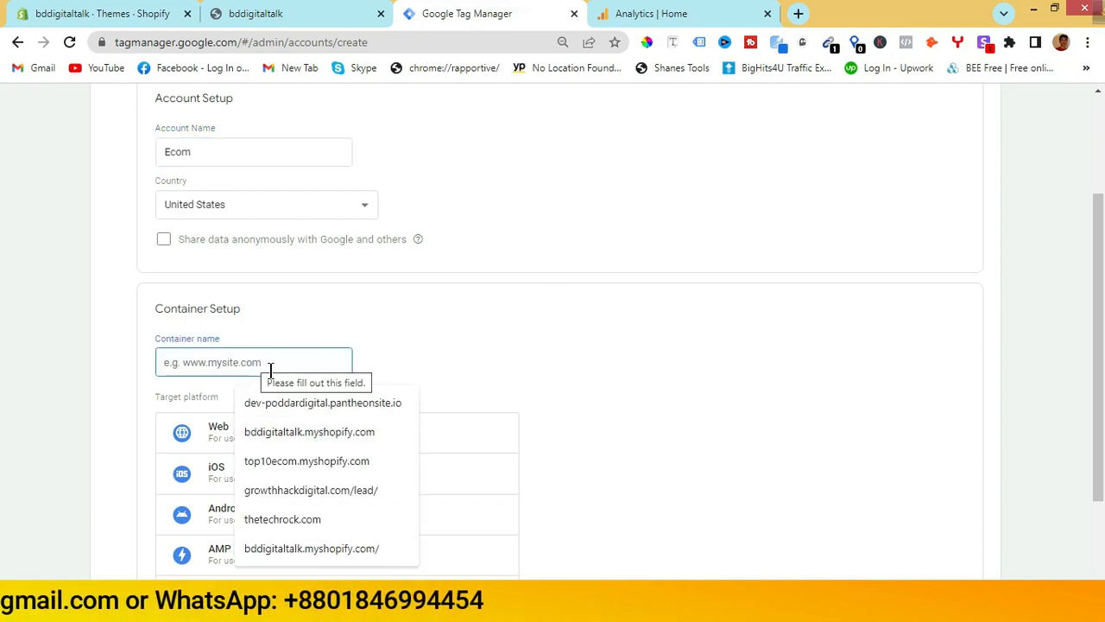
pyautogui.click(259, 14)
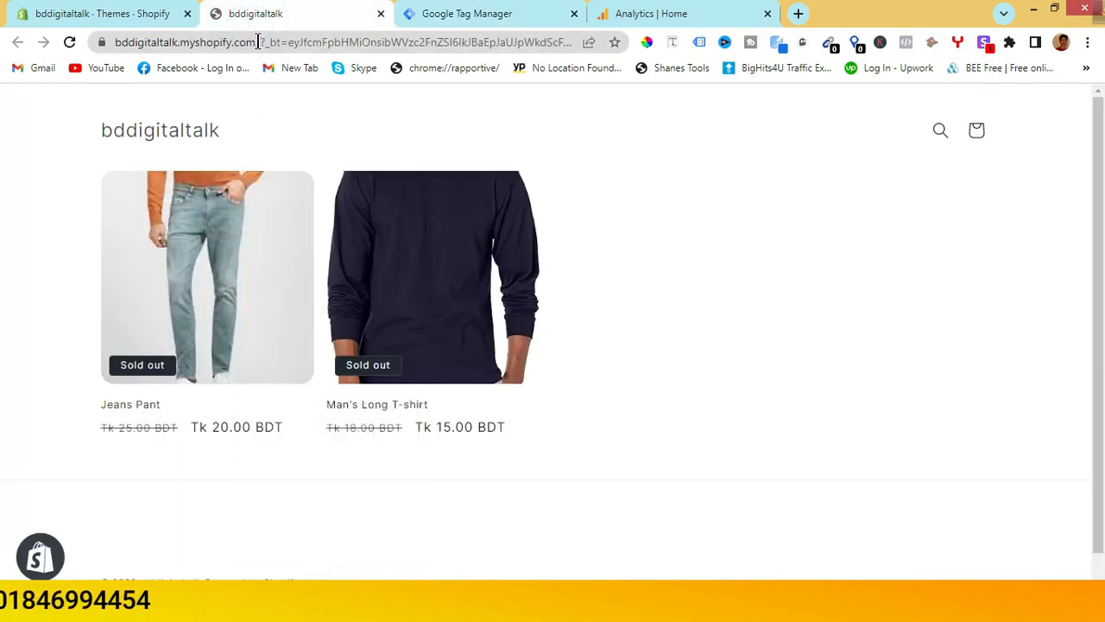
pyautogui.moveTo(259, 41); pyautogui.dragTo(34, 55)
pyautogui.hotkey('ctrl', 'c')
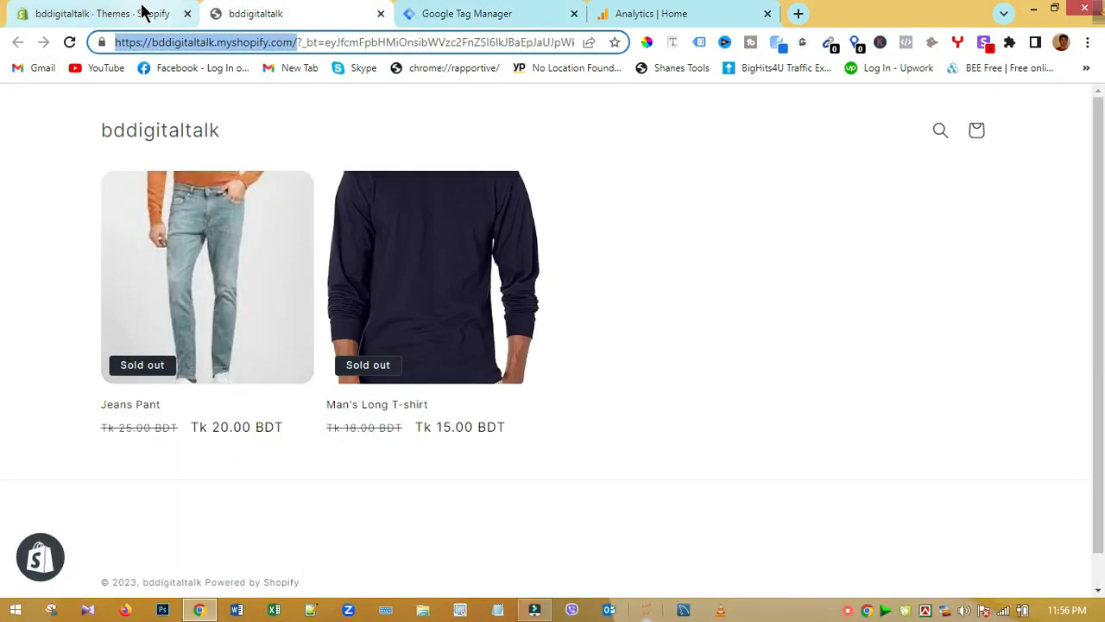
pyautogui.click(488, 13)
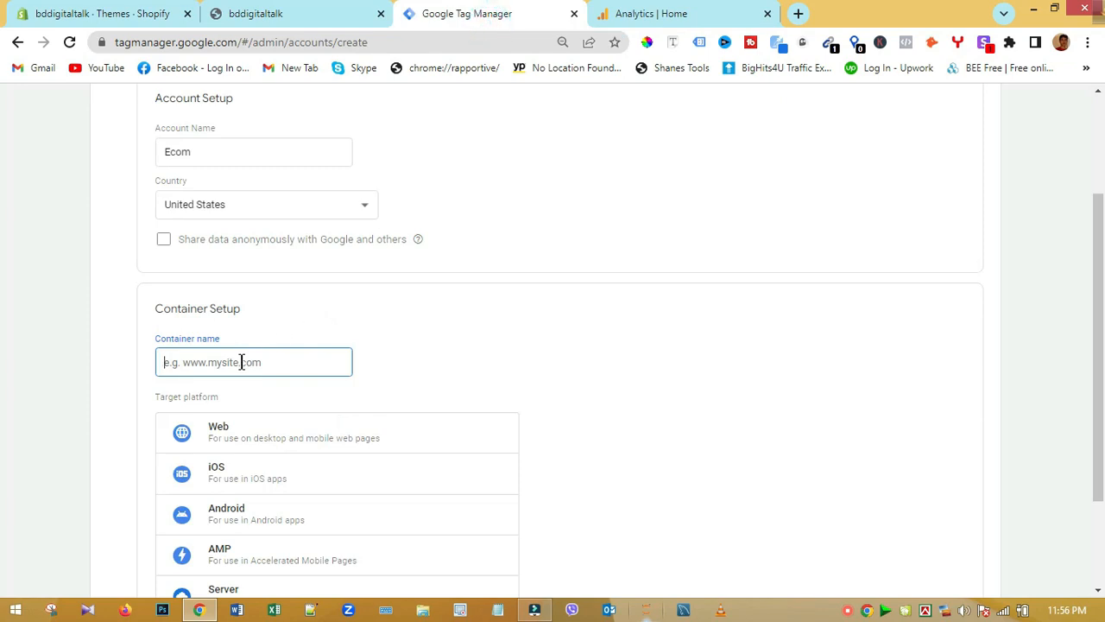
pyautogui.hotkey('ctrl', 'v')
pyautogui.moveTo(199, 364); pyautogui.dragTo(143, 369)
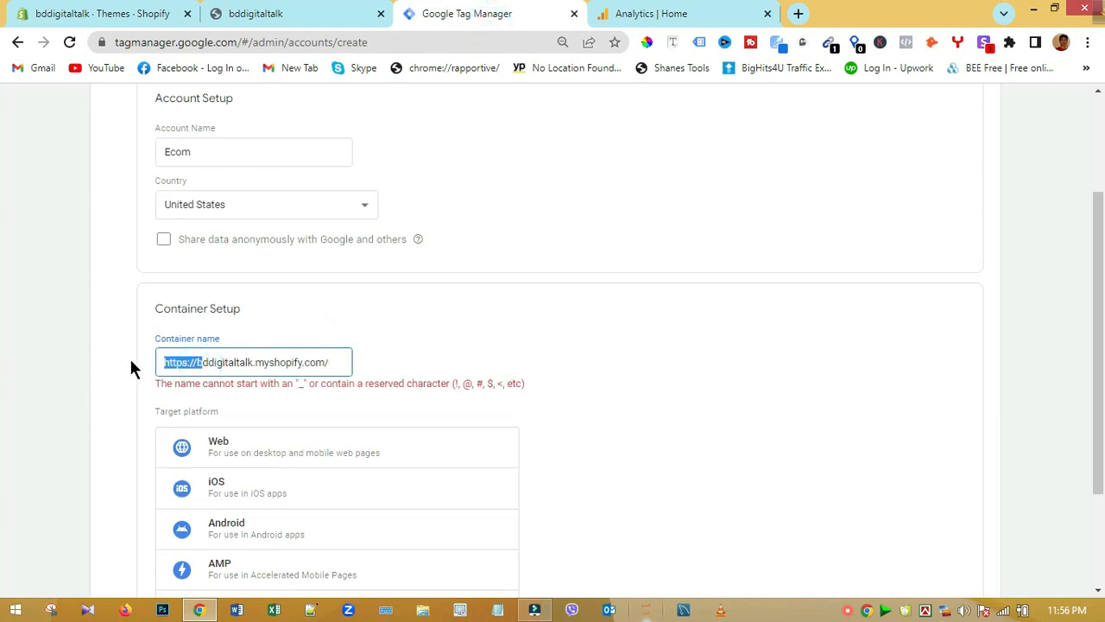
pyautogui.press('BackSpace')
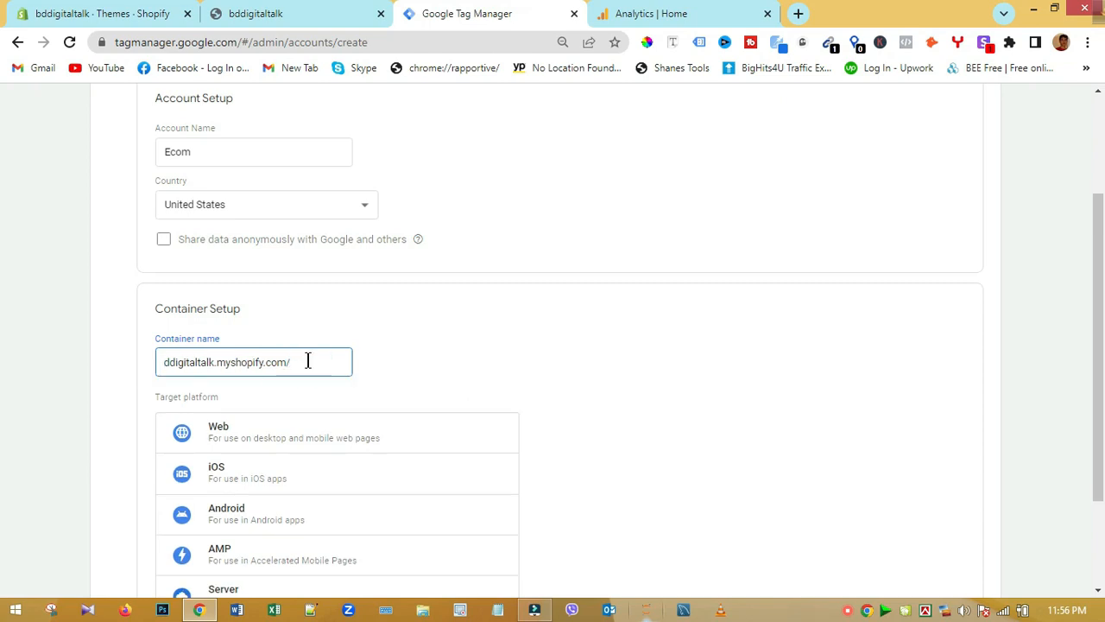
pyautogui.click(509, 328)
# Set the container's target platform to Web and create the account.
pyautogui.scroll(-2, 371, 432)
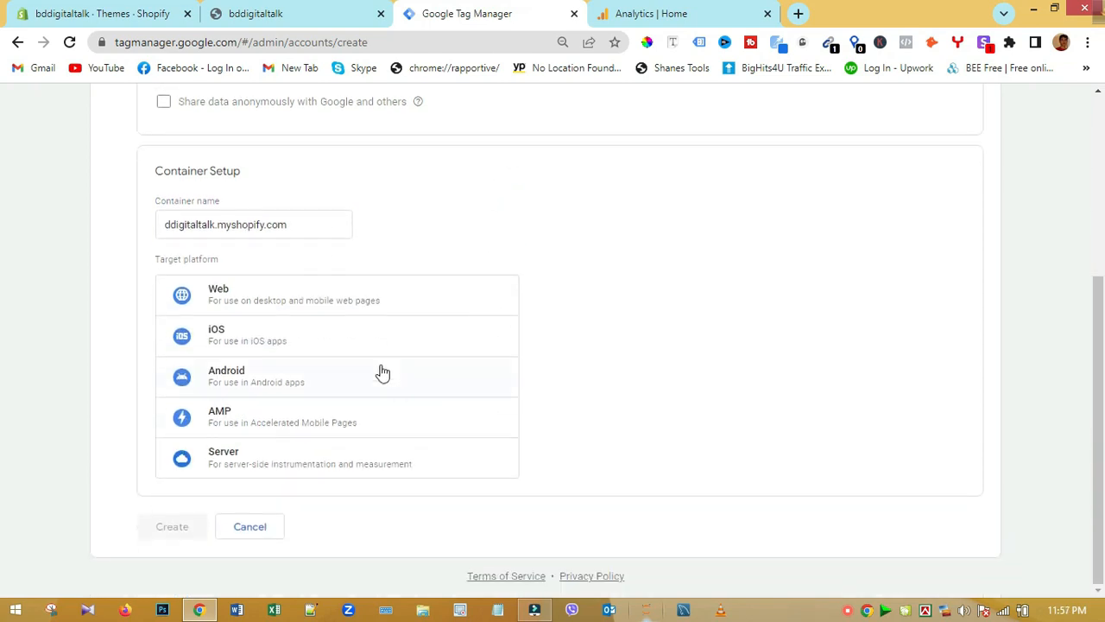
pyautogui.click(266, 297)
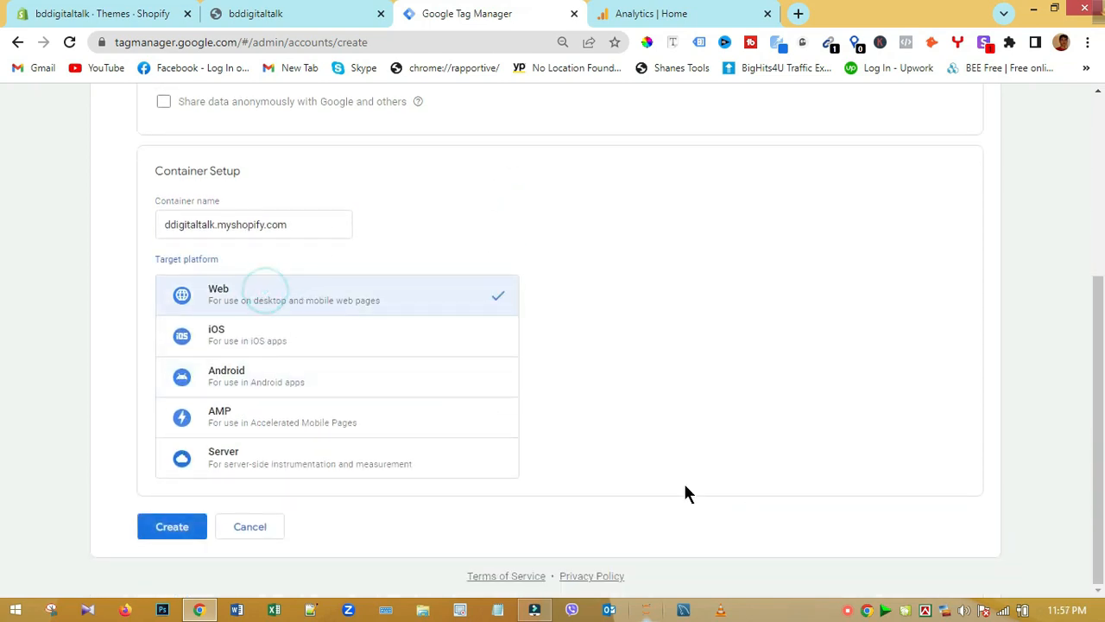
pyautogui.click(173, 531)
# Accept the Google Tag Manager terms of service, including the Data Processing Terms required by GDPR.
pyautogui.scroll(-15, 829, 483)
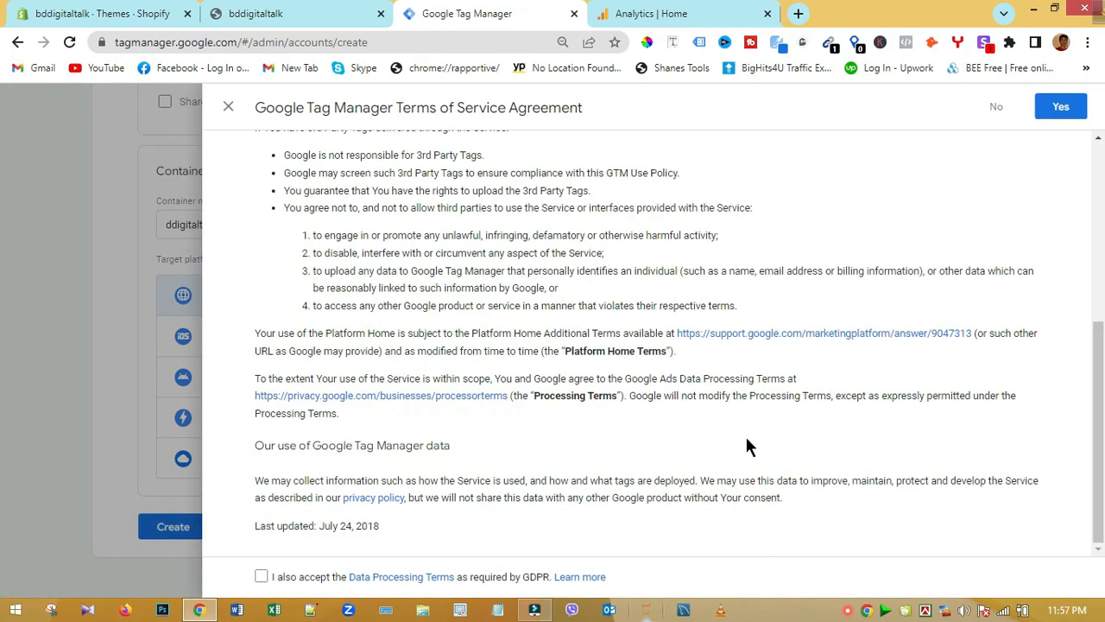
pyautogui.click(260, 576)
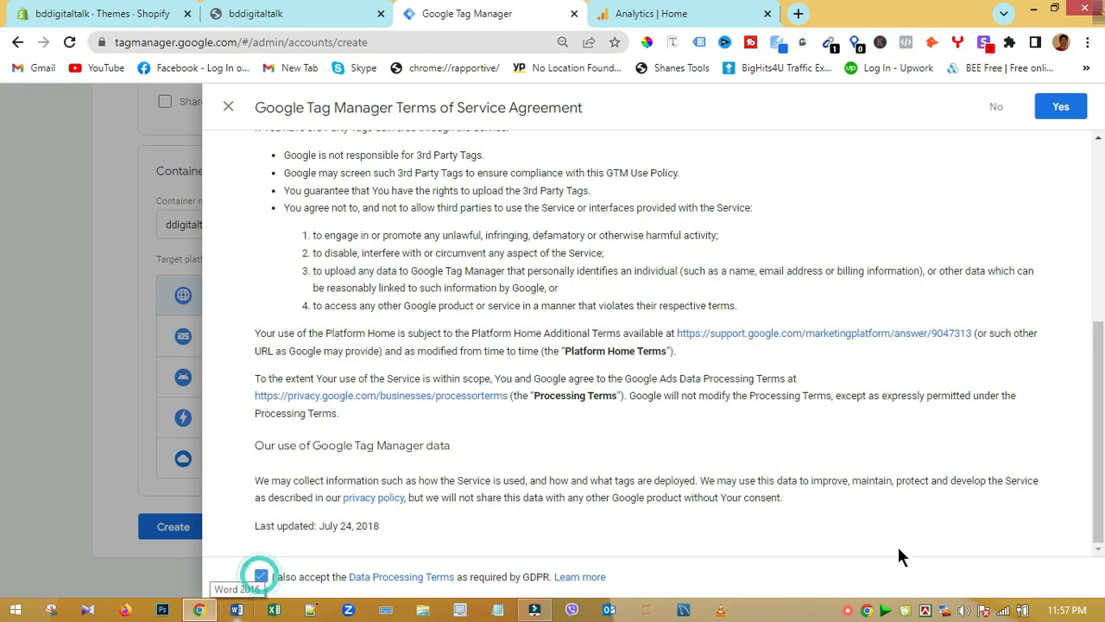
pyautogui.click(1058, 107)
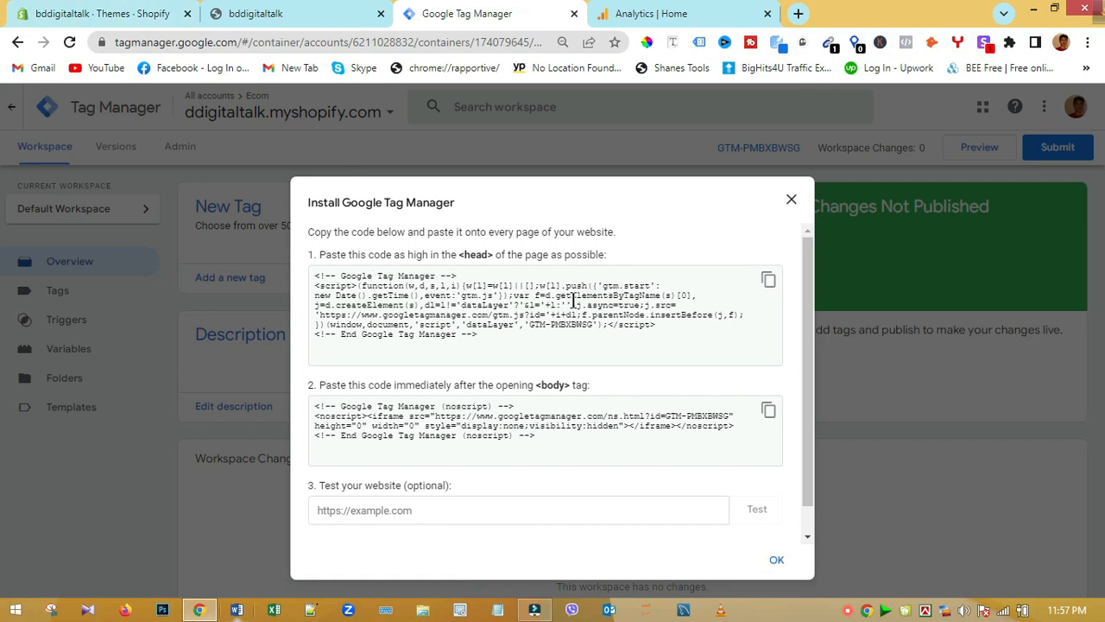
# Copy the Tag Manager head snippet and open the current Spotlight theme's code for editing in Shopify.
pyautogui.click(769, 283)
pyautogui.click(769, 283)
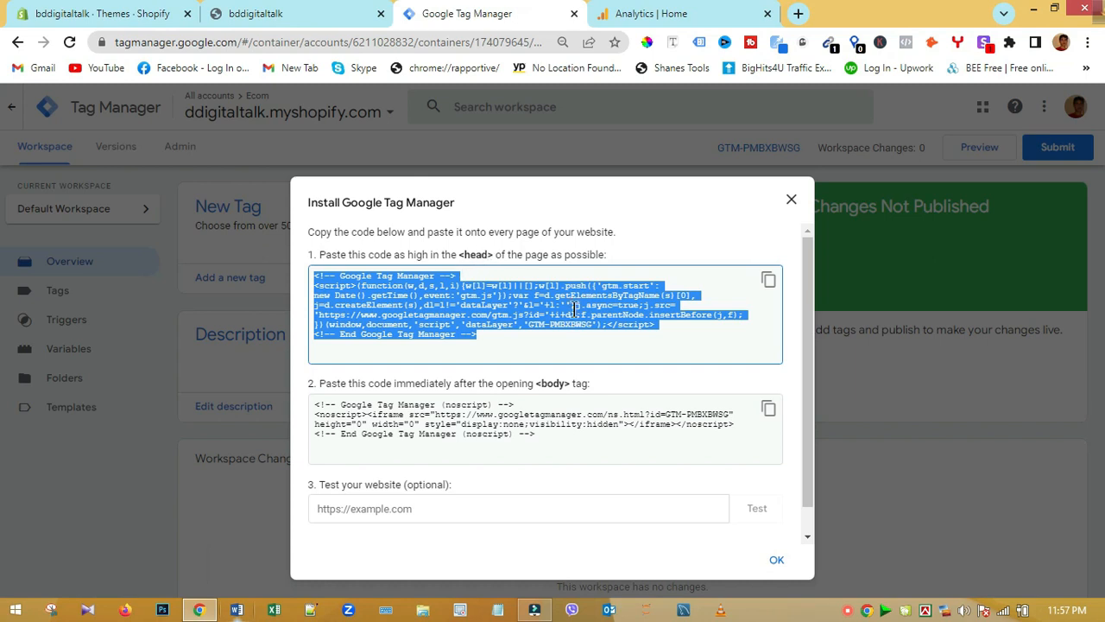
pyautogui.click(103, 12)
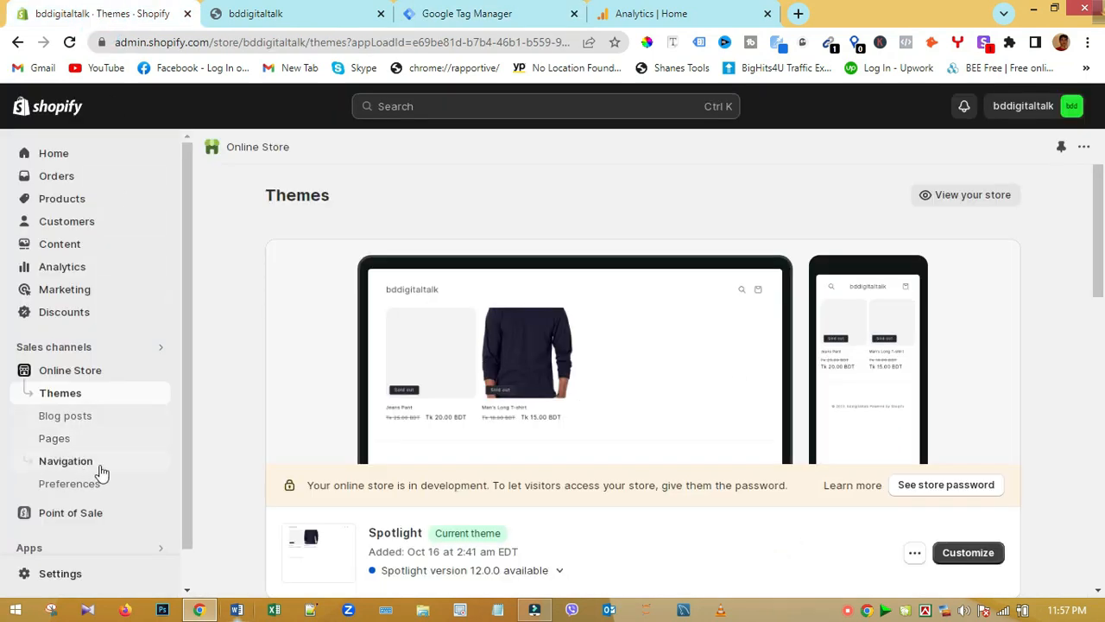
pyautogui.click(68, 400)
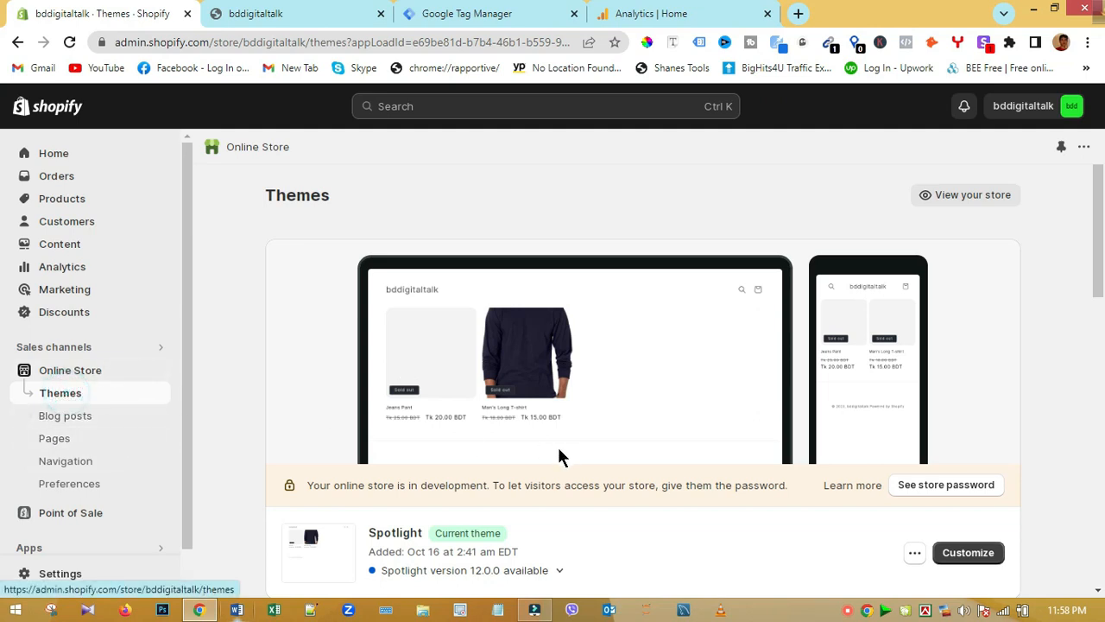
pyautogui.scroll(-2, 864, 397)
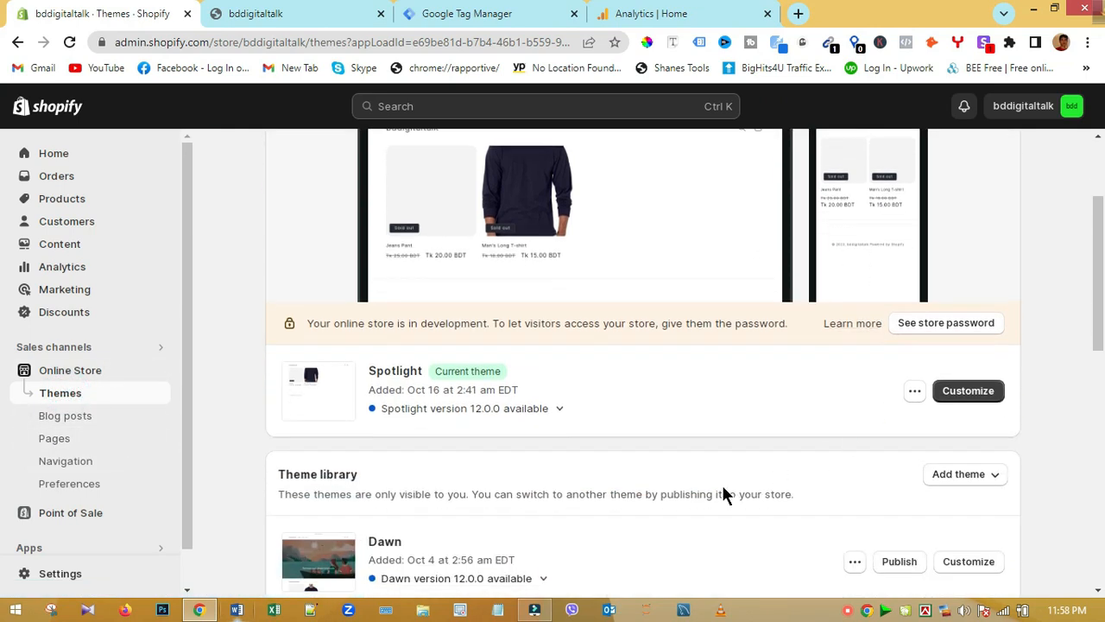
pyautogui.click(915, 393)
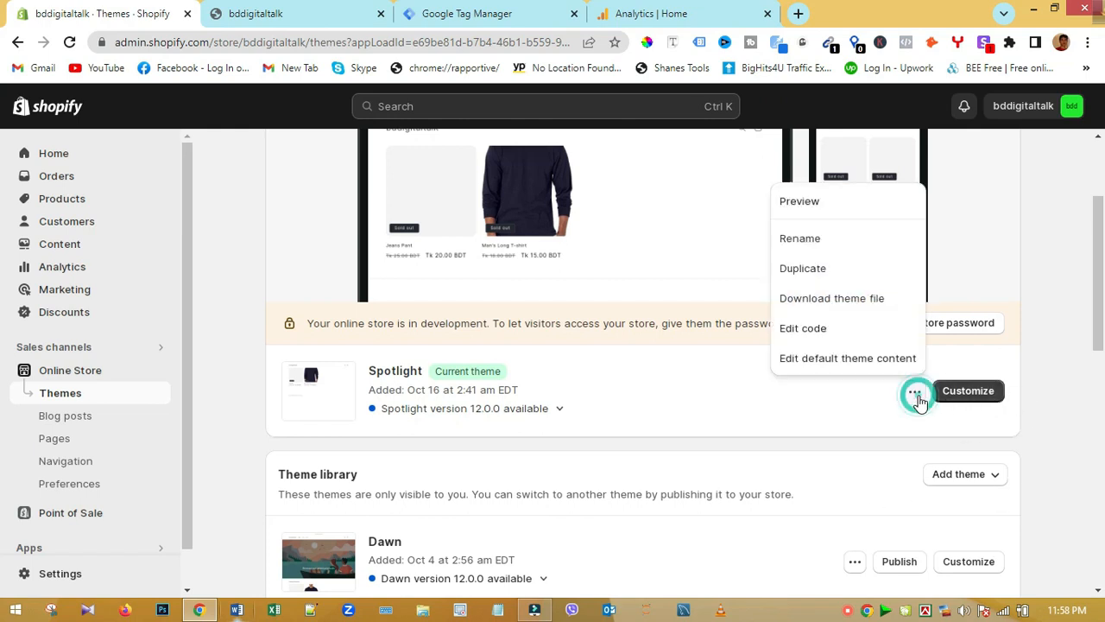
pyautogui.click(803, 334)
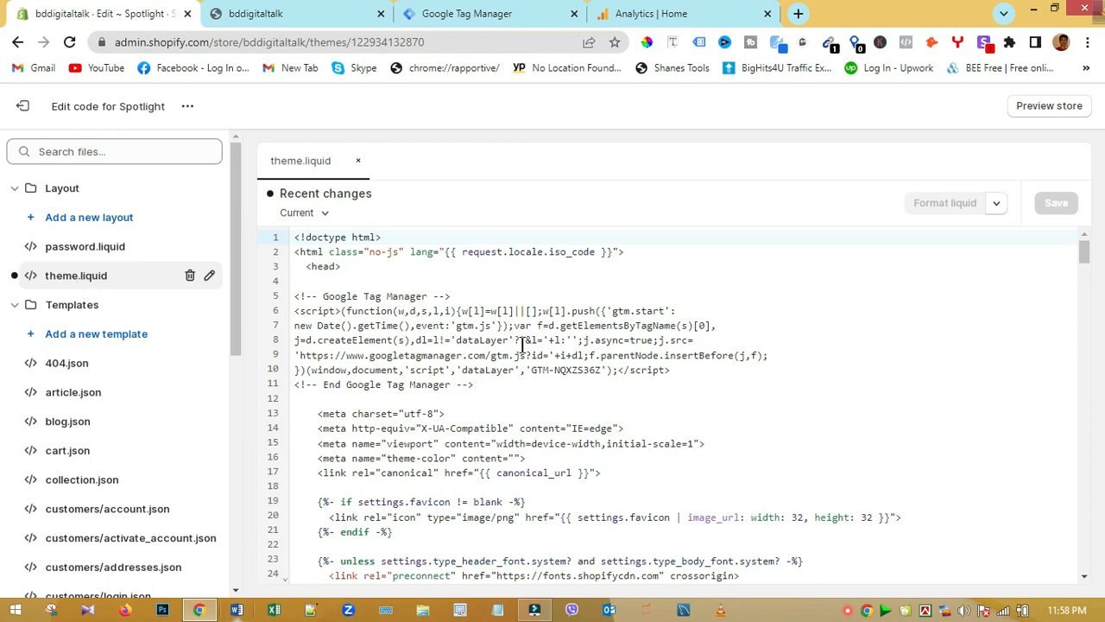
# Replace the old Google Tag Manager script below the <head> tag in theme.liquid with the copied head snippet.
pyautogui.moveTo(347, 273); pyautogui.dragTo(311, 268)
pyautogui.click(370, 279)
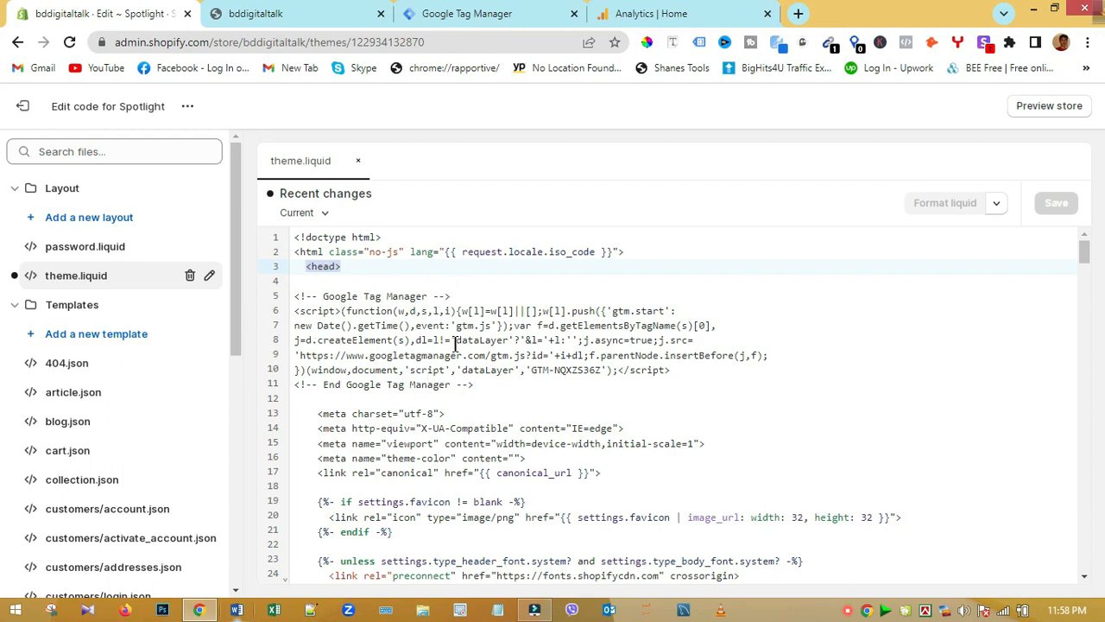
pyautogui.moveTo(477, 386); pyautogui.dragTo(283, 303)
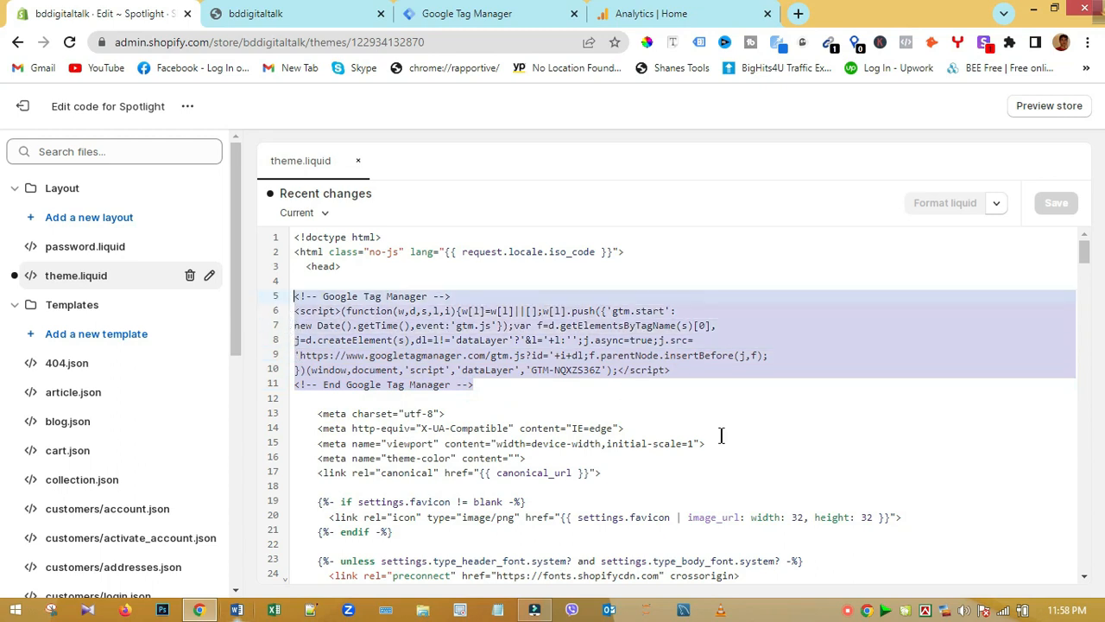
pyautogui.hotkey('ctrl', 'v')
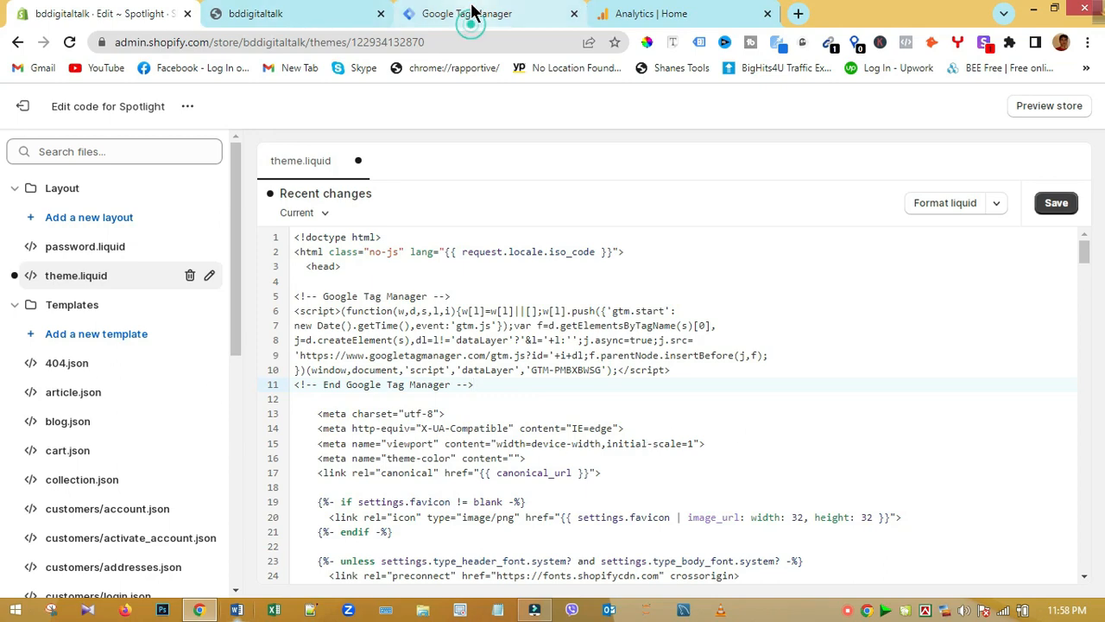
# Copy the noscript body snippet from Google Tag Manager and return to the Shopify theme code.
pyautogui.click(471, 14)
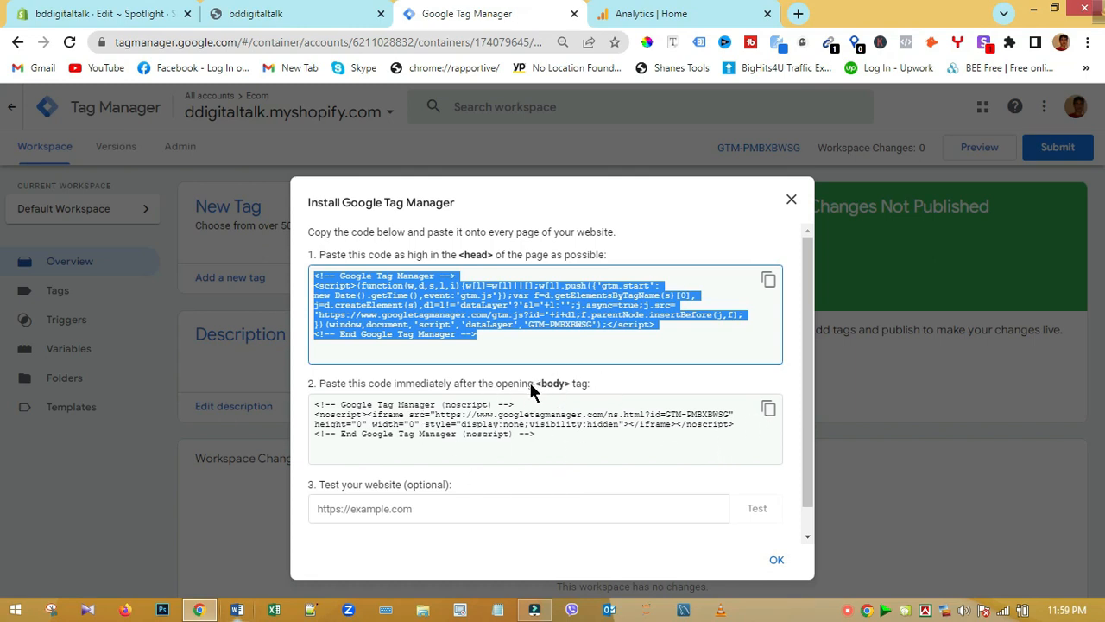
pyautogui.click(770, 411)
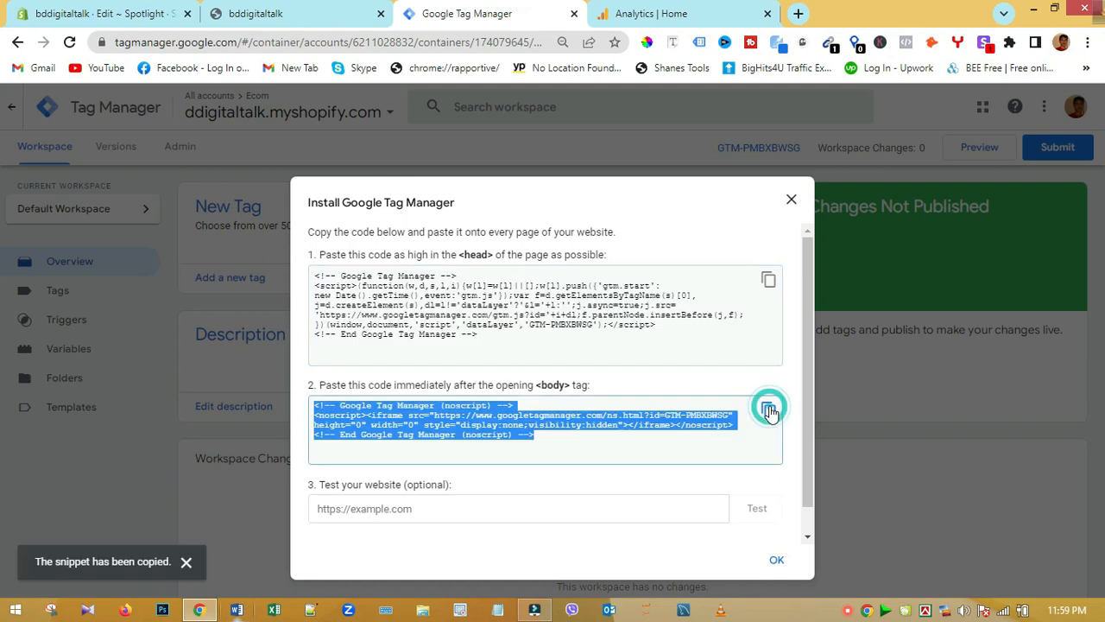
pyautogui.click(145, 12)
# Replace the old Google Tag Manager noscript snippet below the opening <body> tag in theme.liquid with the copied snippet and save the file.
pyautogui.click(649, 397)
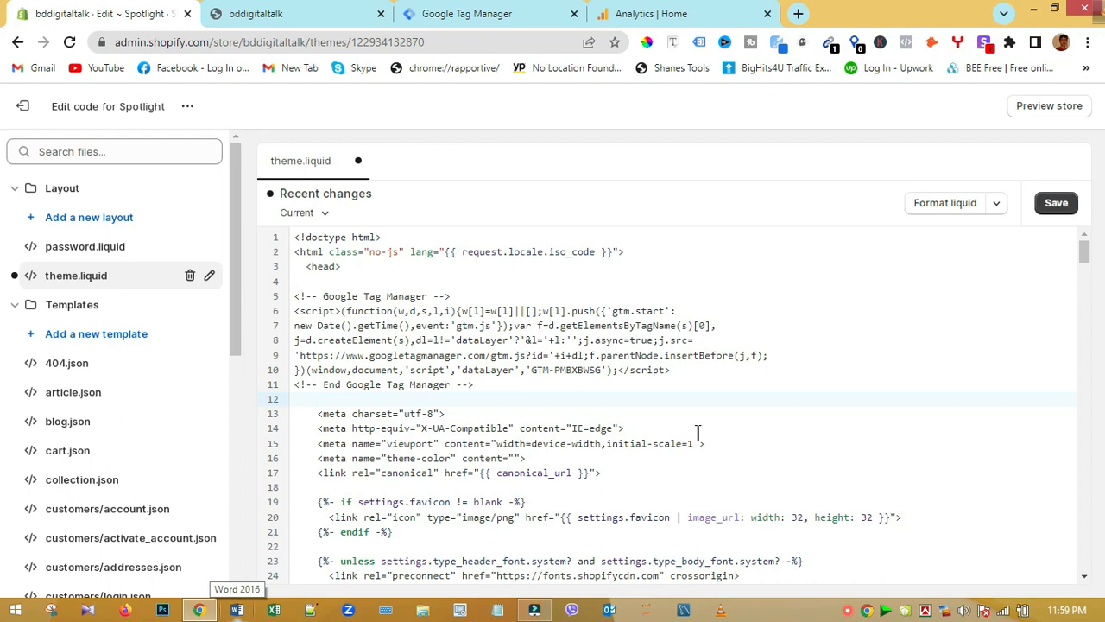
pyautogui.hotkey('ctrl', 'f')
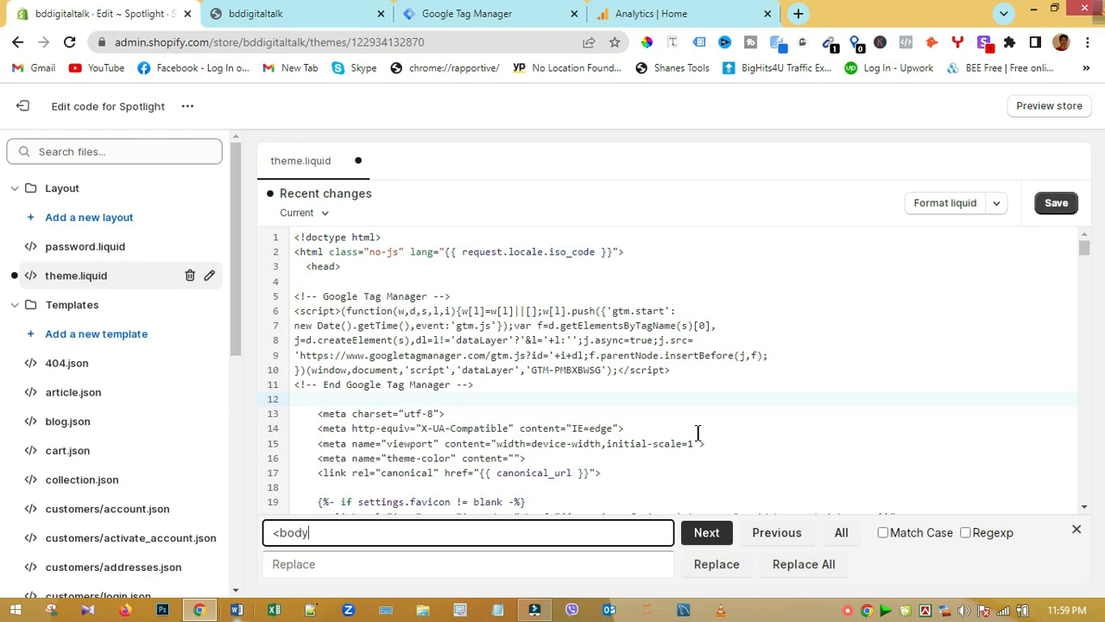
pyautogui.click(706, 531)
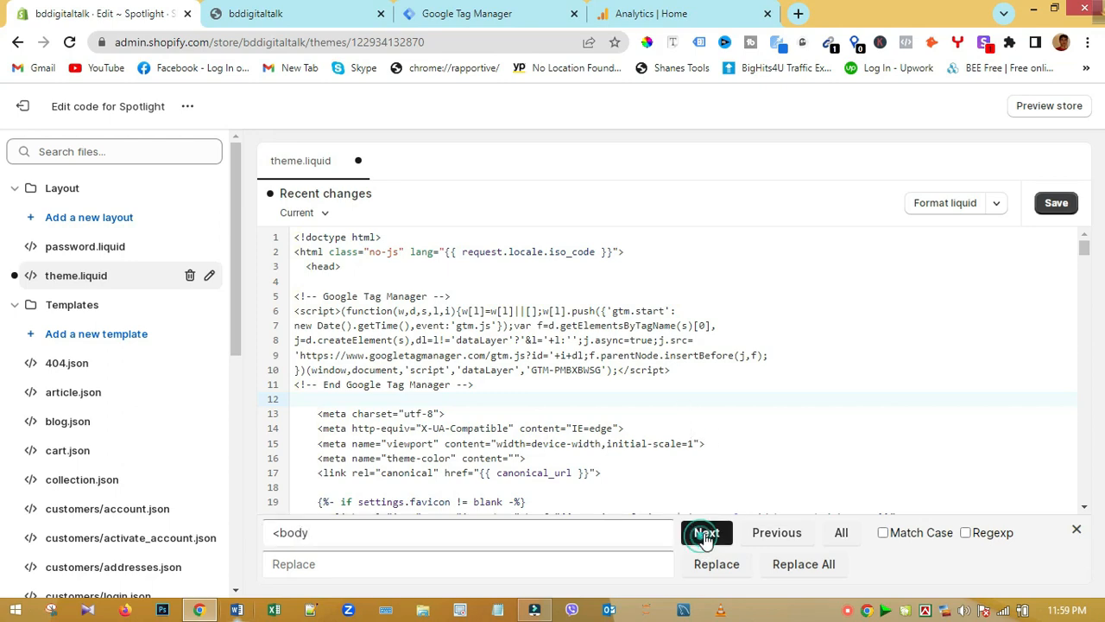
pyautogui.scroll(-1, 684, 361)
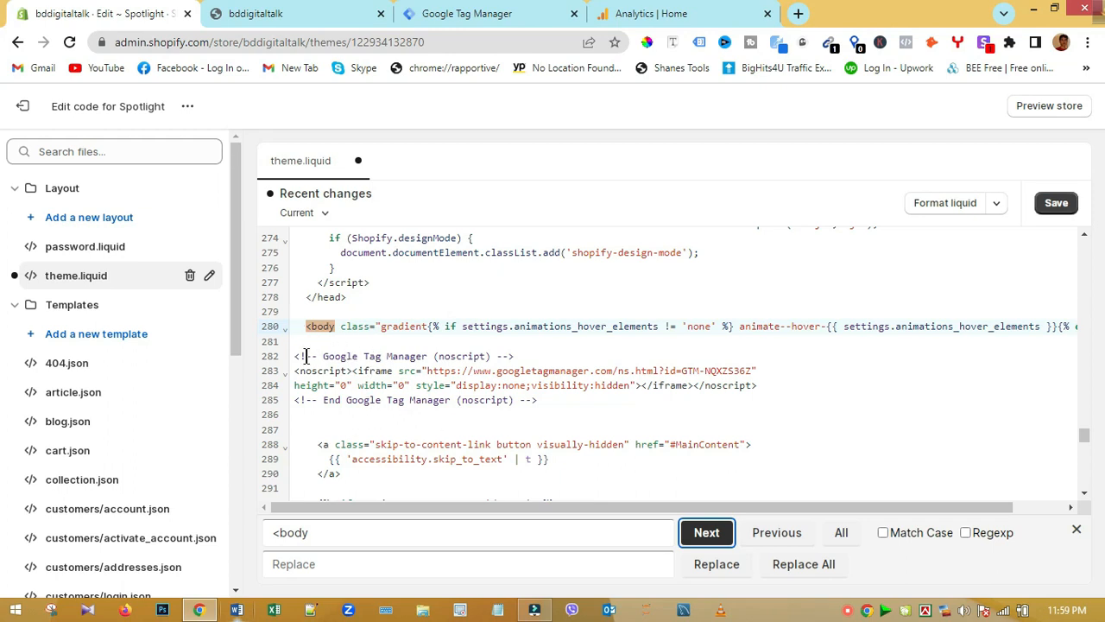
pyautogui.moveTo(295, 356); pyautogui.dragTo(555, 401)
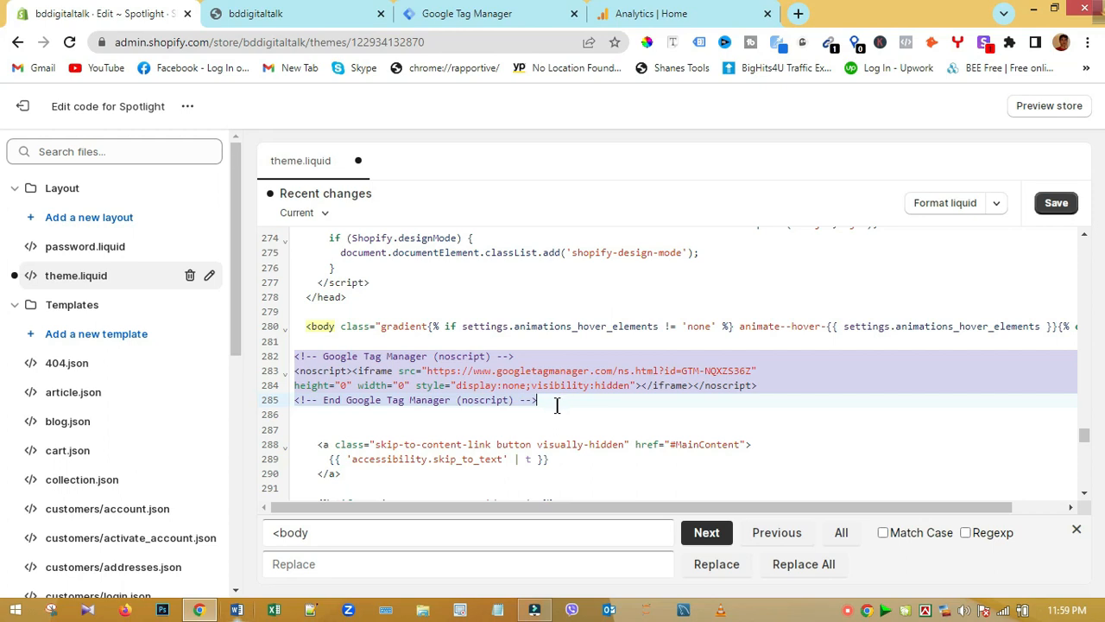
pyautogui.hotkey('ctrl', 'v')
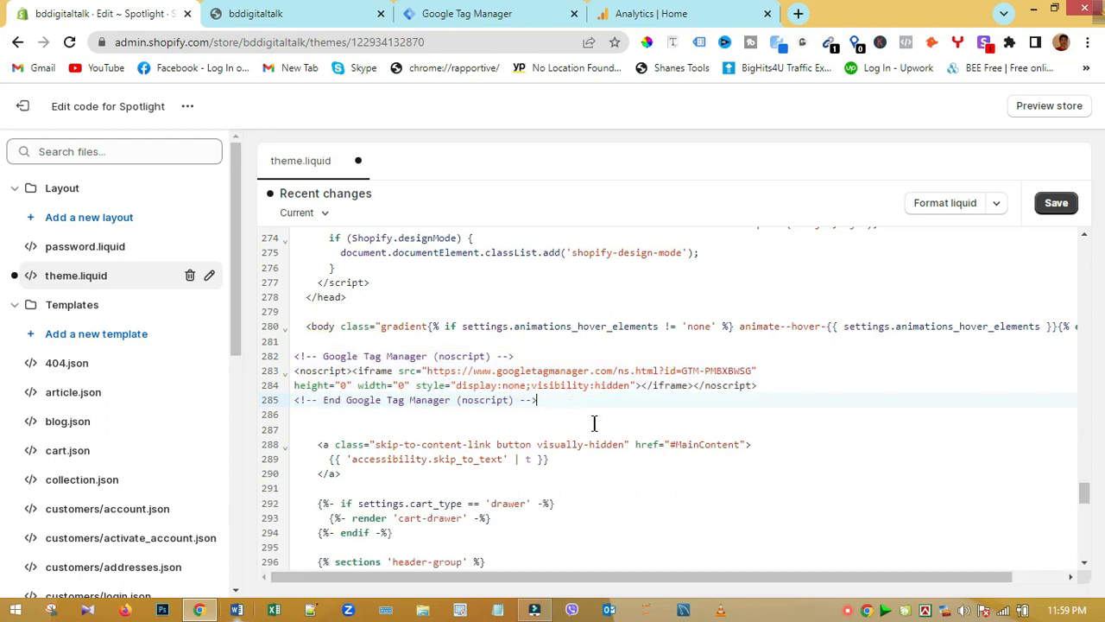
pyautogui.click(1060, 207)
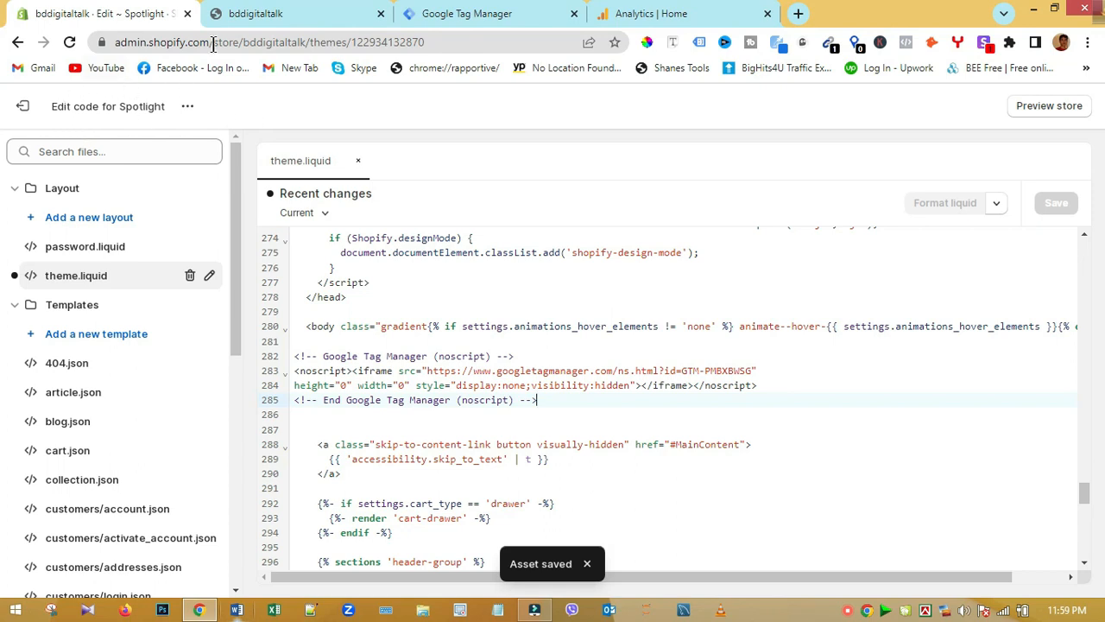
# Return to Google Tag Manager and close the installation instructions.
pyautogui.click(267, 12)
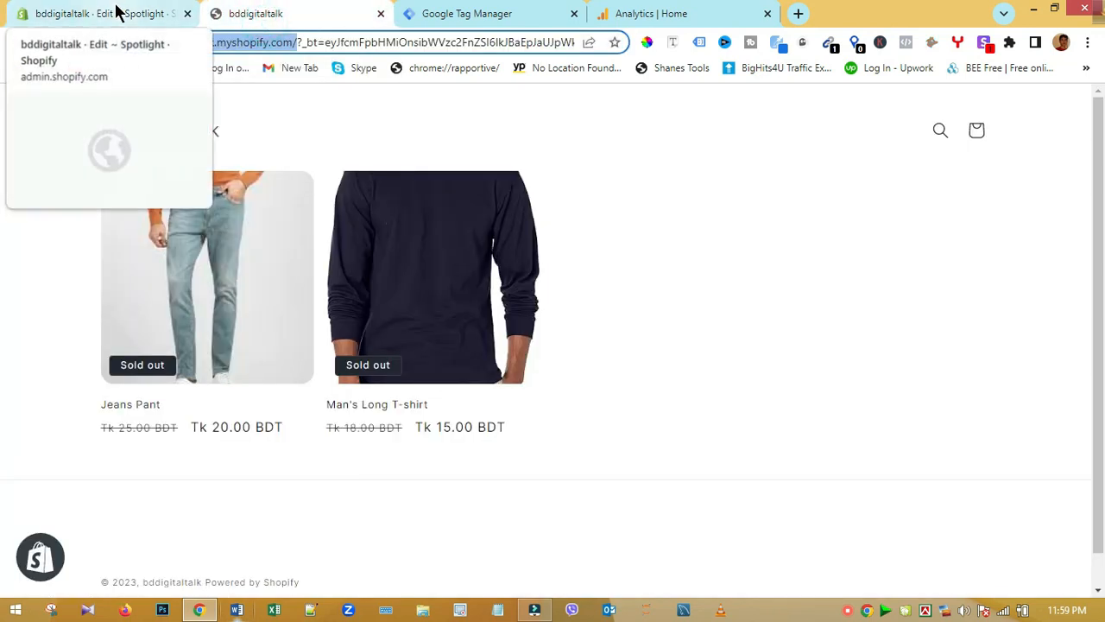
pyautogui.click(457, 13)
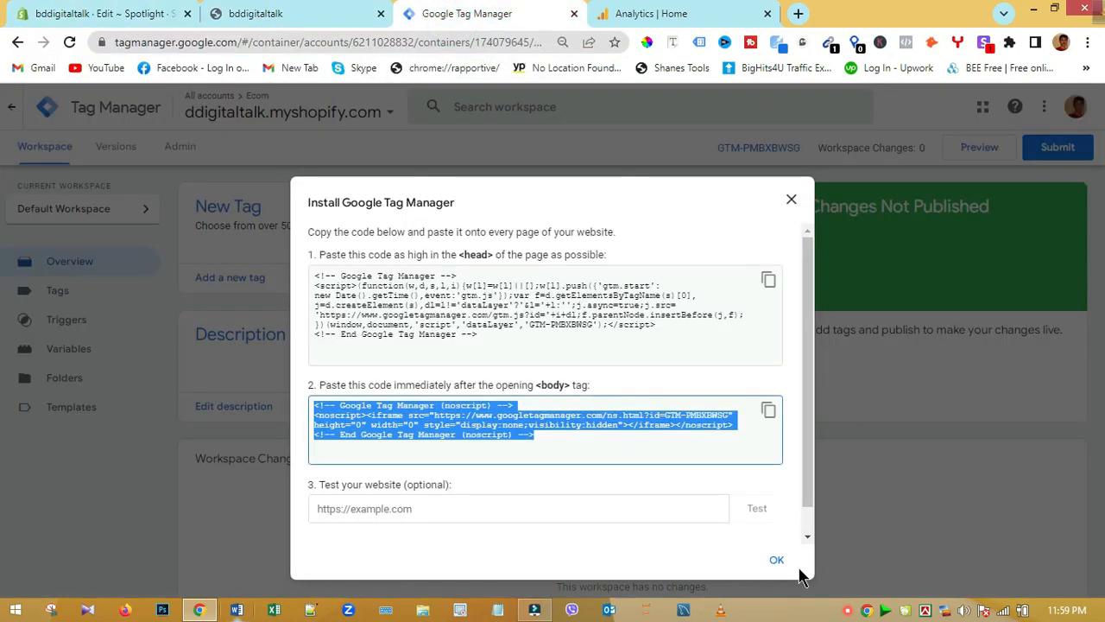
pyautogui.click(780, 560)
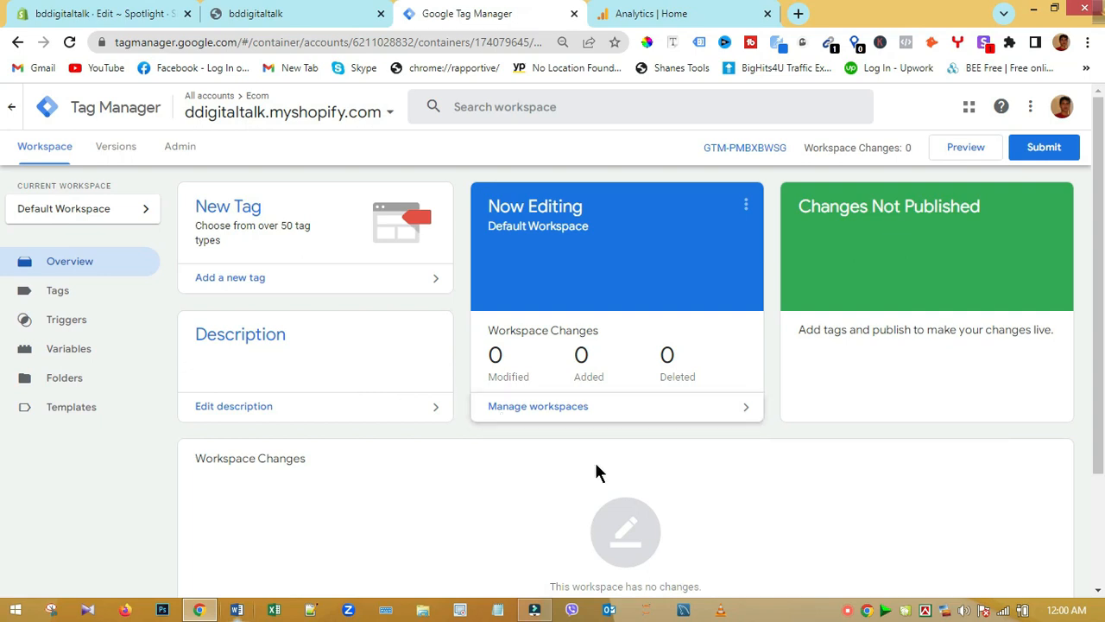
# Switch to Google Analytics and start creating a new account from the admin settings.
pyautogui.click(669, 12)
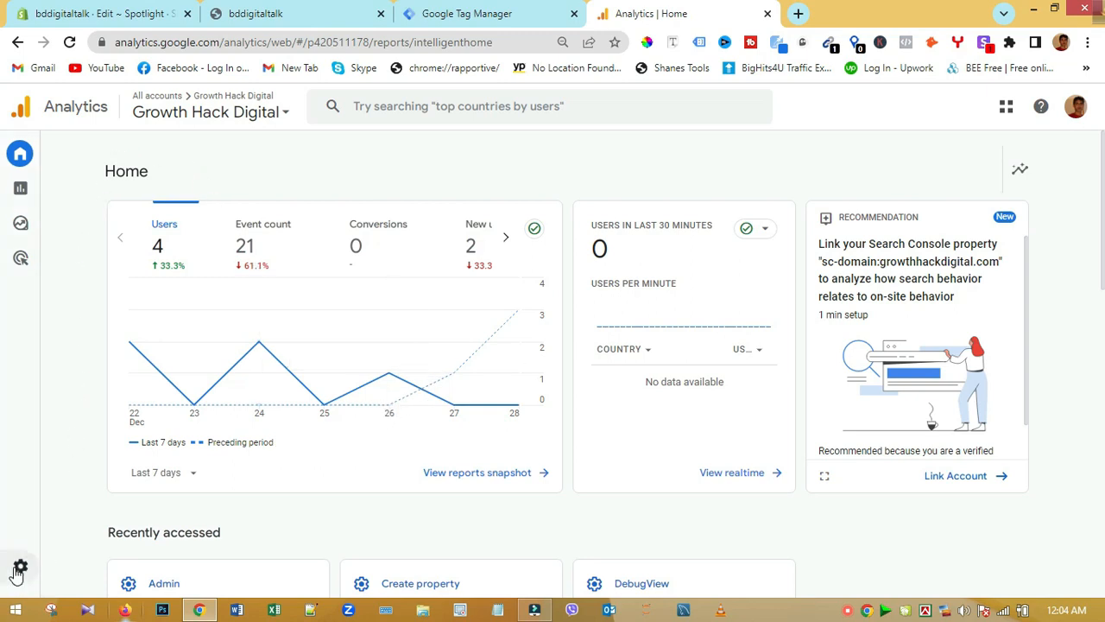
pyautogui.moveTo(14, 573)
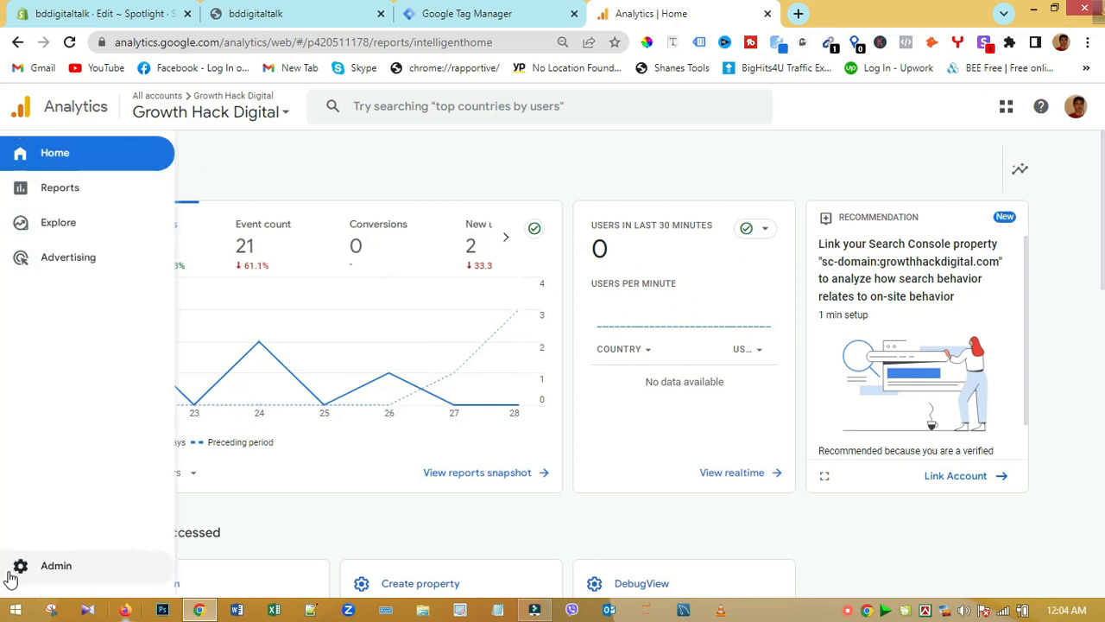
pyautogui.click(62, 568)
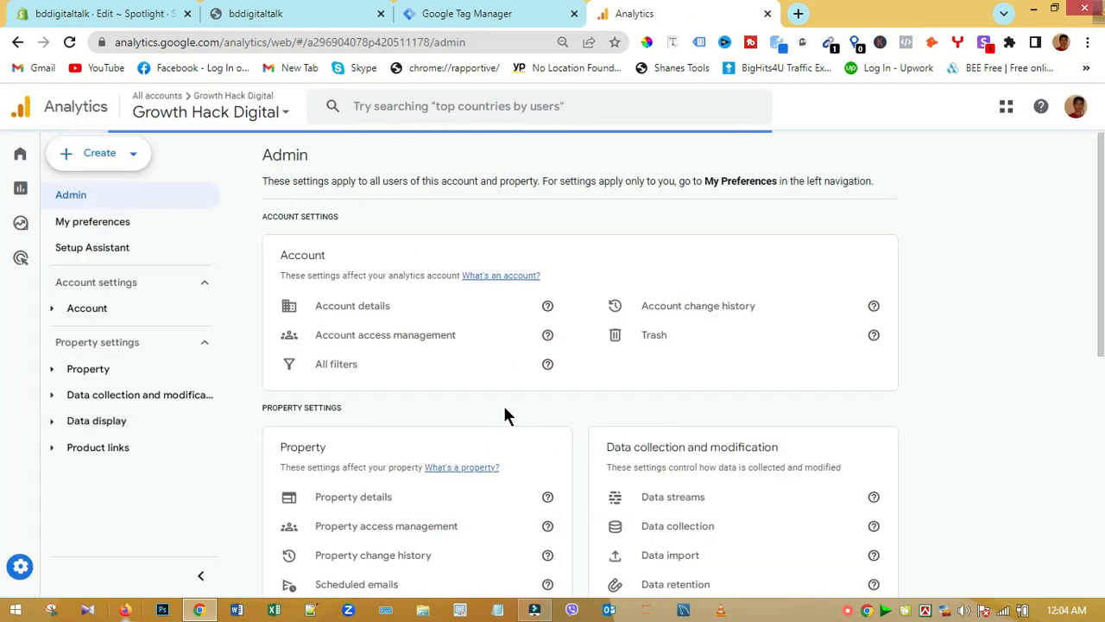
pyautogui.click(134, 158)
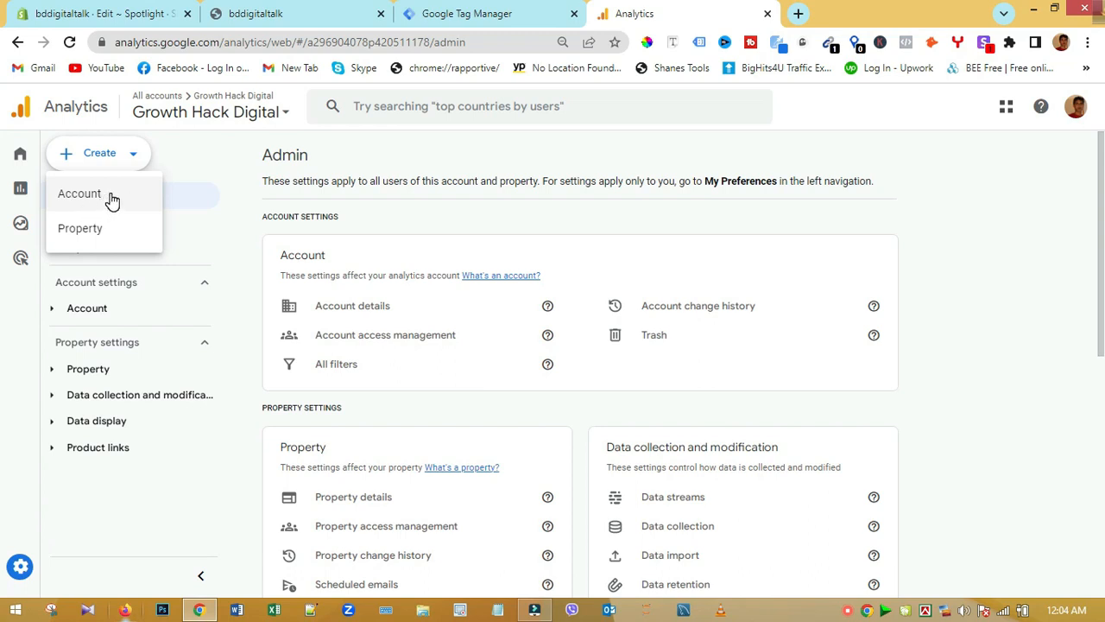
pyautogui.click(105, 200)
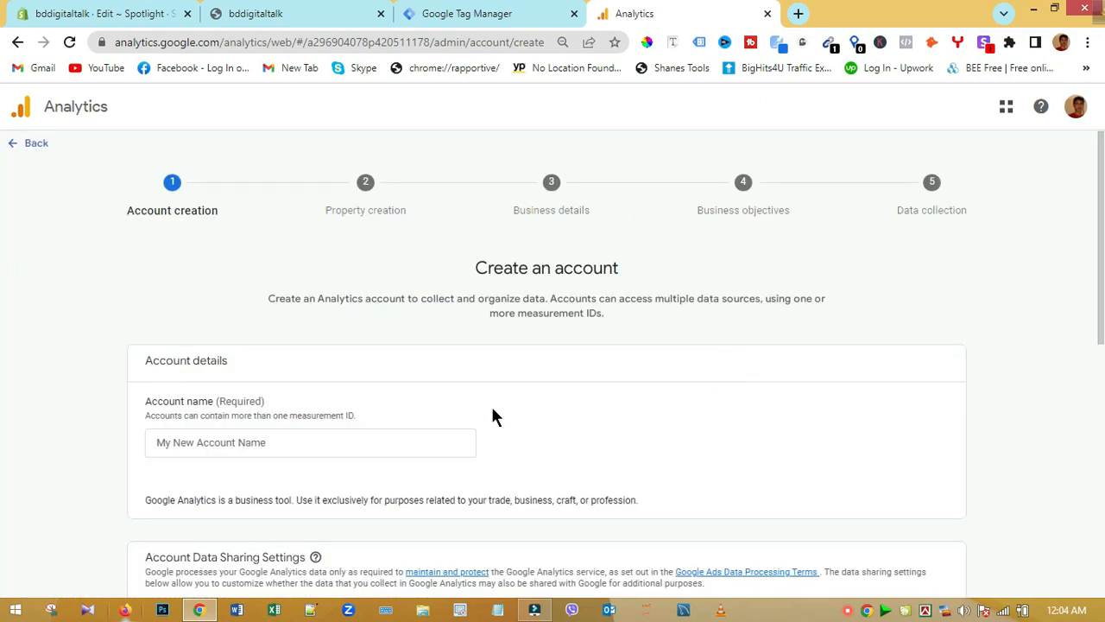
# Name the new Analytics account Ecom, keep the default data sharing settings and continue to property creation.
pyautogui.scroll(-1, 506, 393)
pyautogui.click(257, 363)
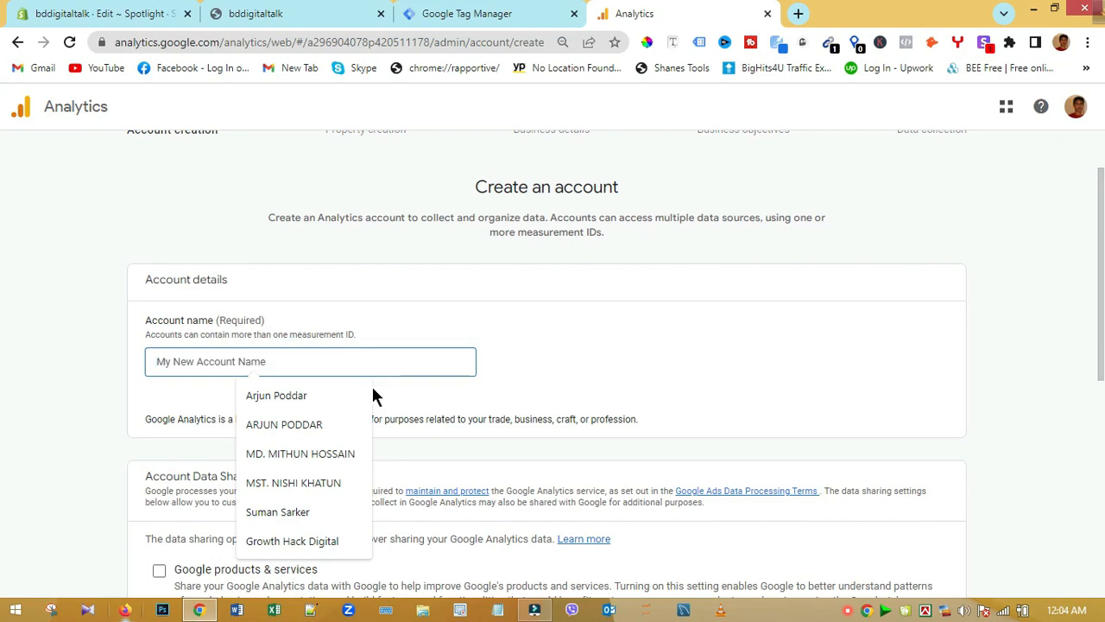
pyautogui.write('Ecom')
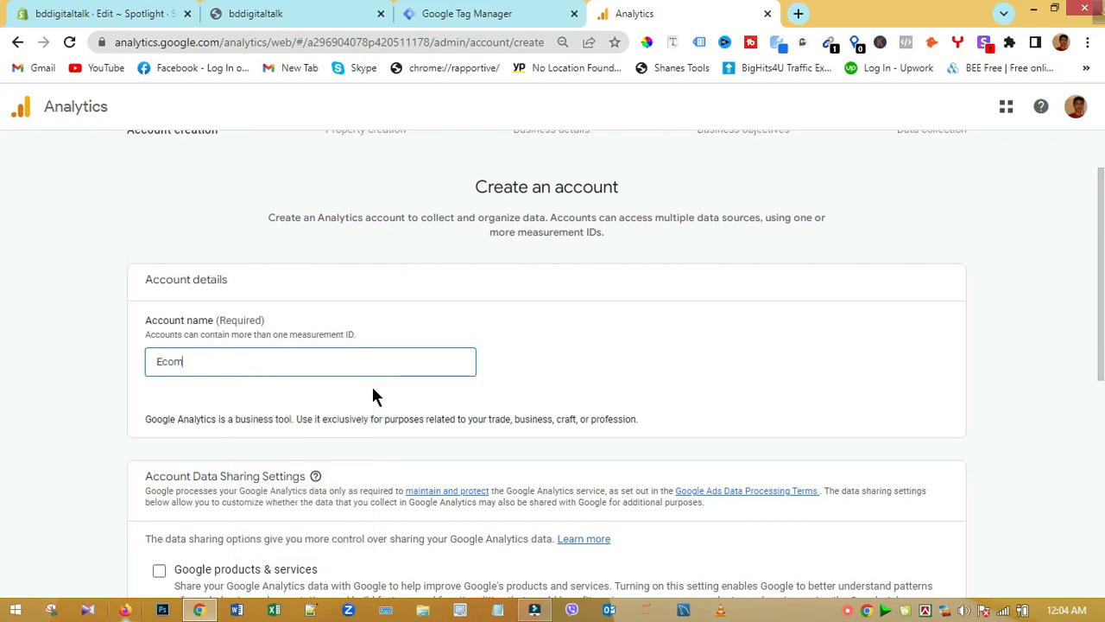
pyautogui.scroll(-5, 673, 317)
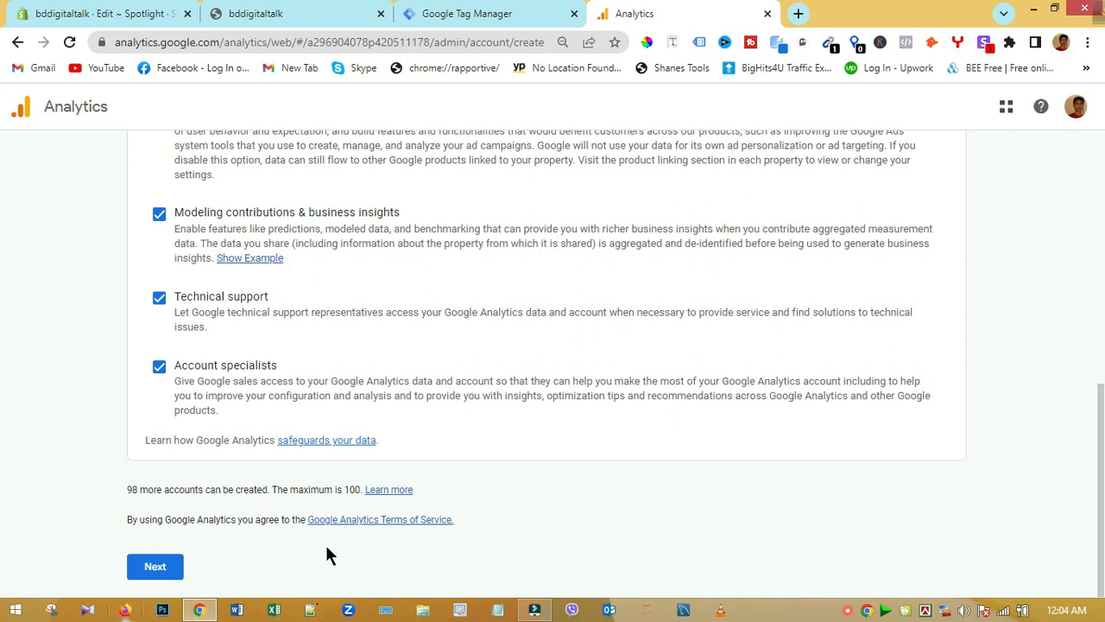
pyautogui.click(157, 567)
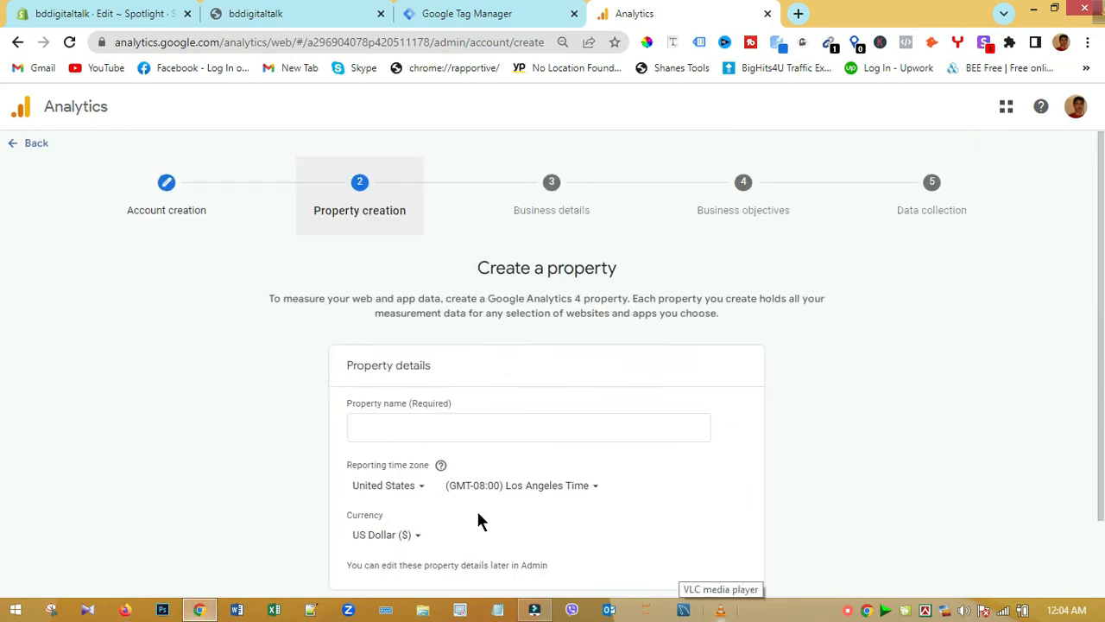
# Name the property Bddigital, keep the default time zone and currency, and continue to the business details.
pyautogui.click(444, 429)
pyautogui.write('Bddigital')
pyautogui.scroll(-1, 445, 429)
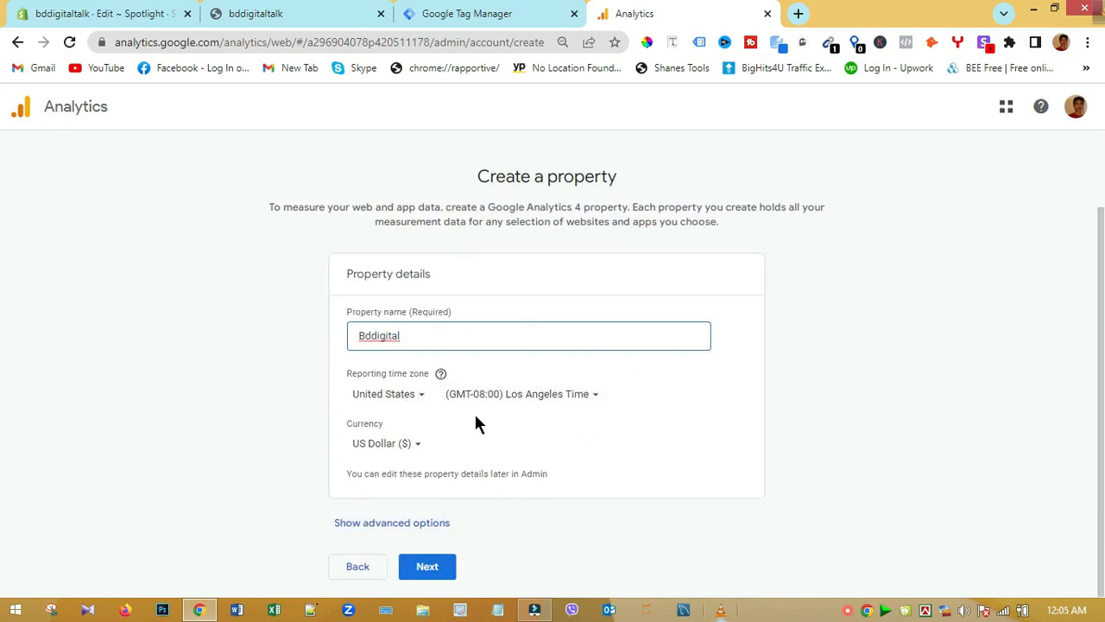
pyautogui.click(437, 570)
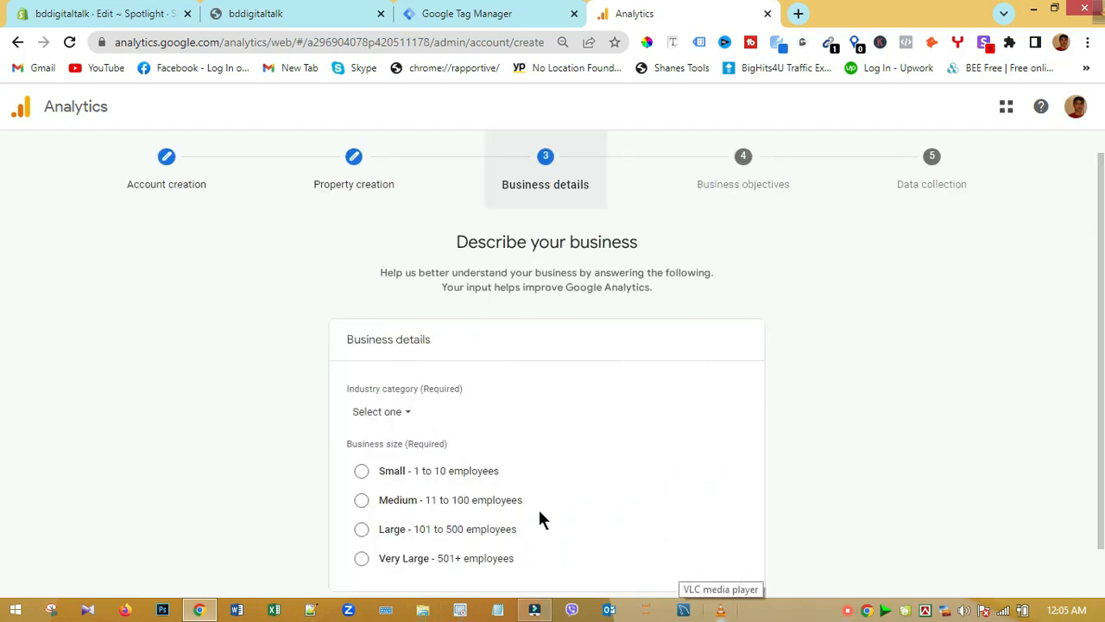
# Describe the business as Books & Literature with a Small size of 1 to 10 employees and continue.
pyautogui.click(404, 418)
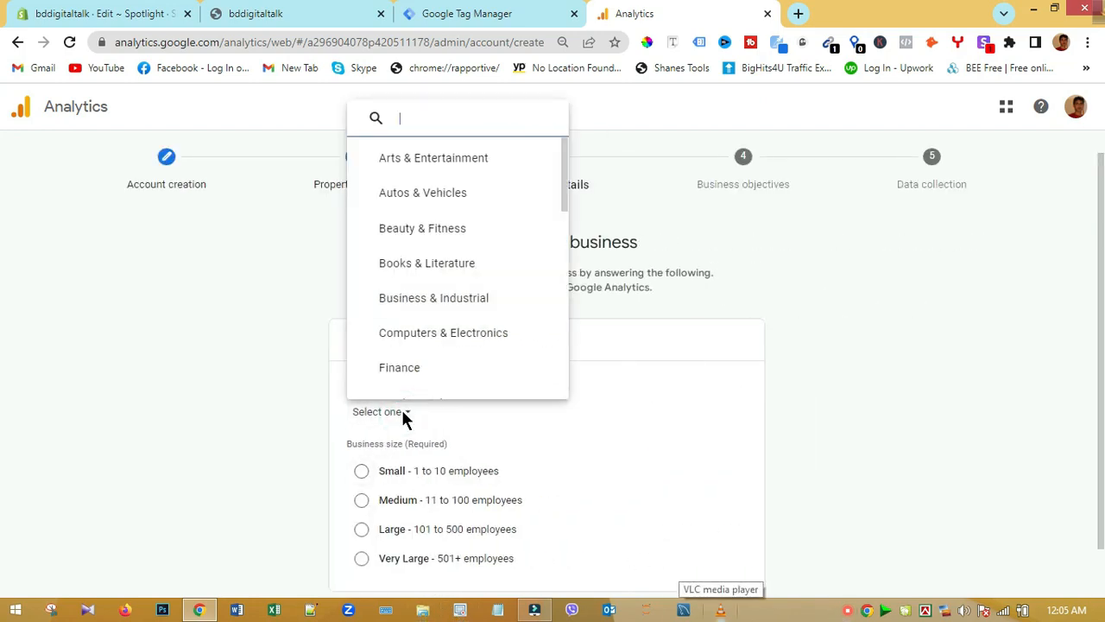
pyautogui.click(424, 263)
pyautogui.scroll(-1, 544, 467)
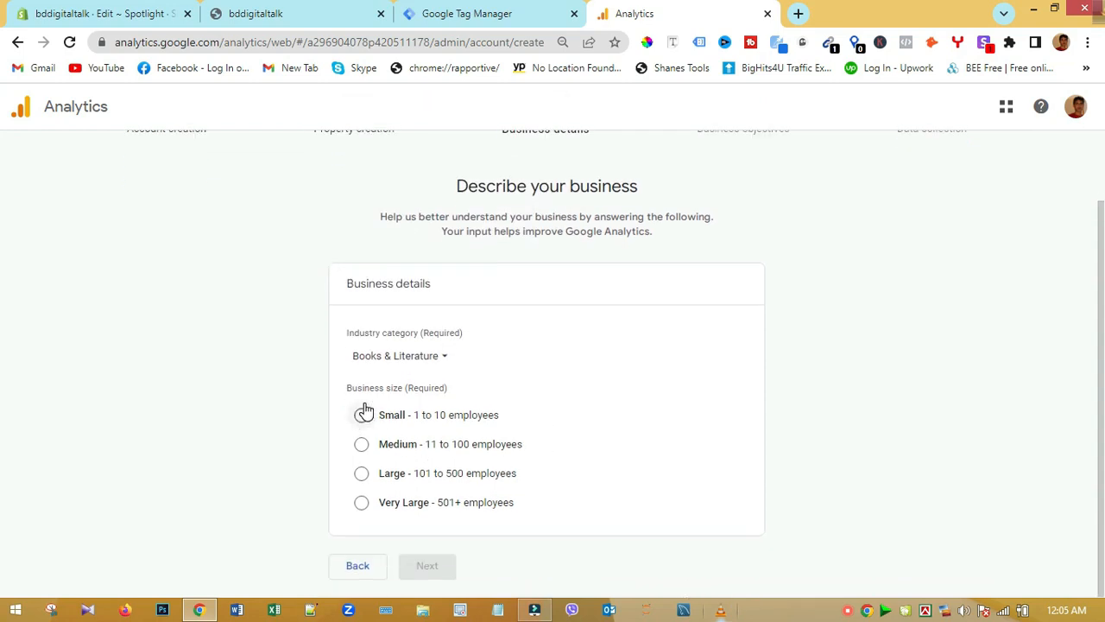
pyautogui.click(361, 415)
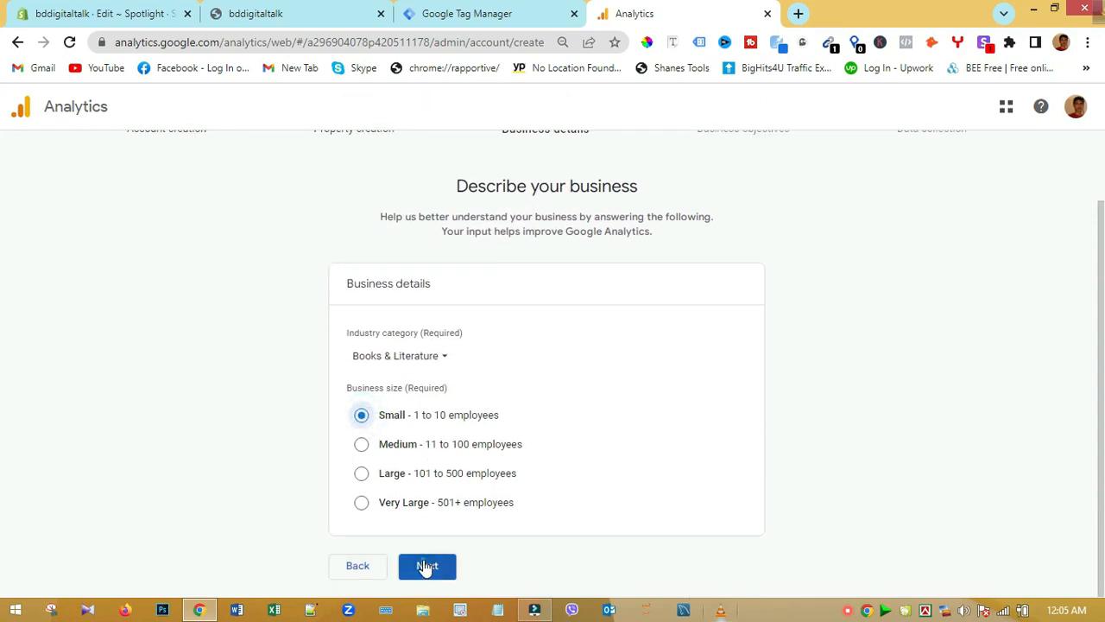
pyautogui.click(426, 566)
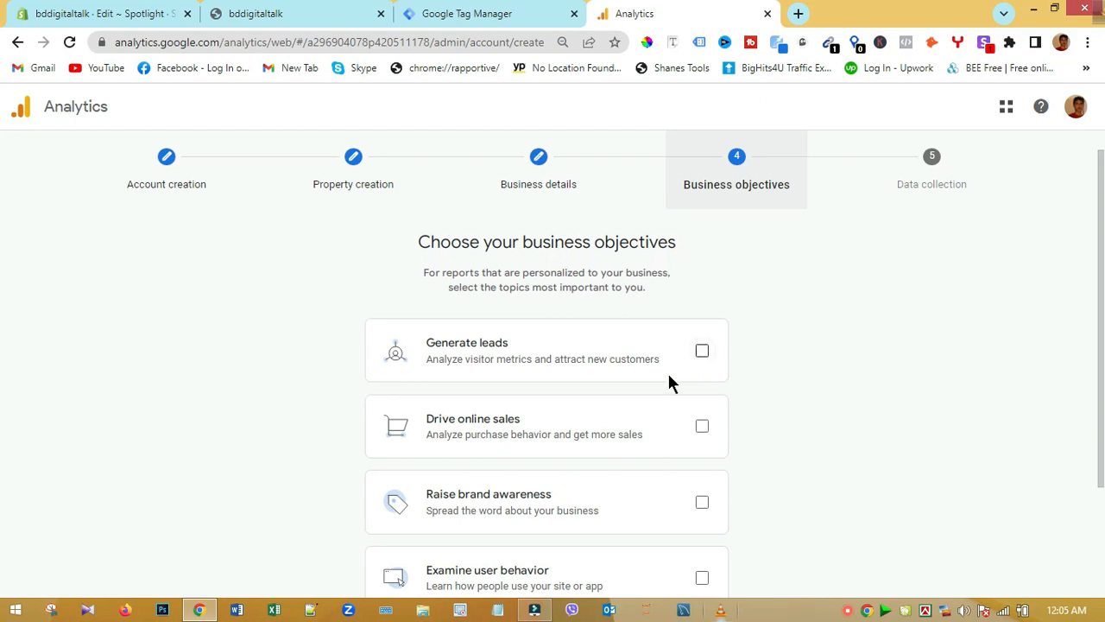
# Choose Drive online sales as the business objective and create the account and property.
pyautogui.click(698, 428)
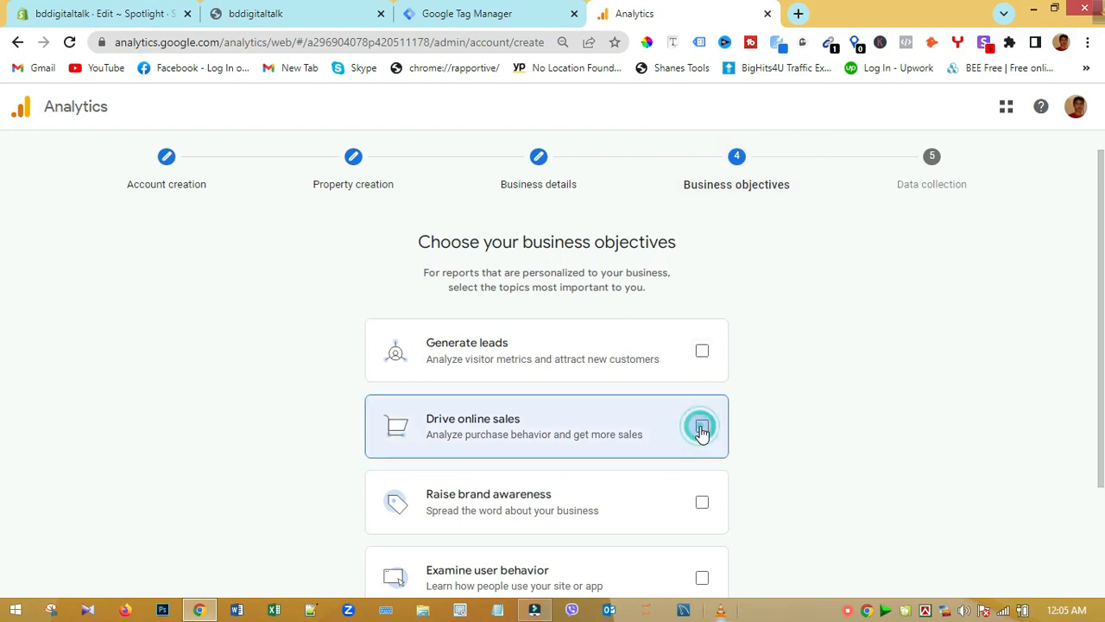
pyautogui.scroll(-3, 774, 450)
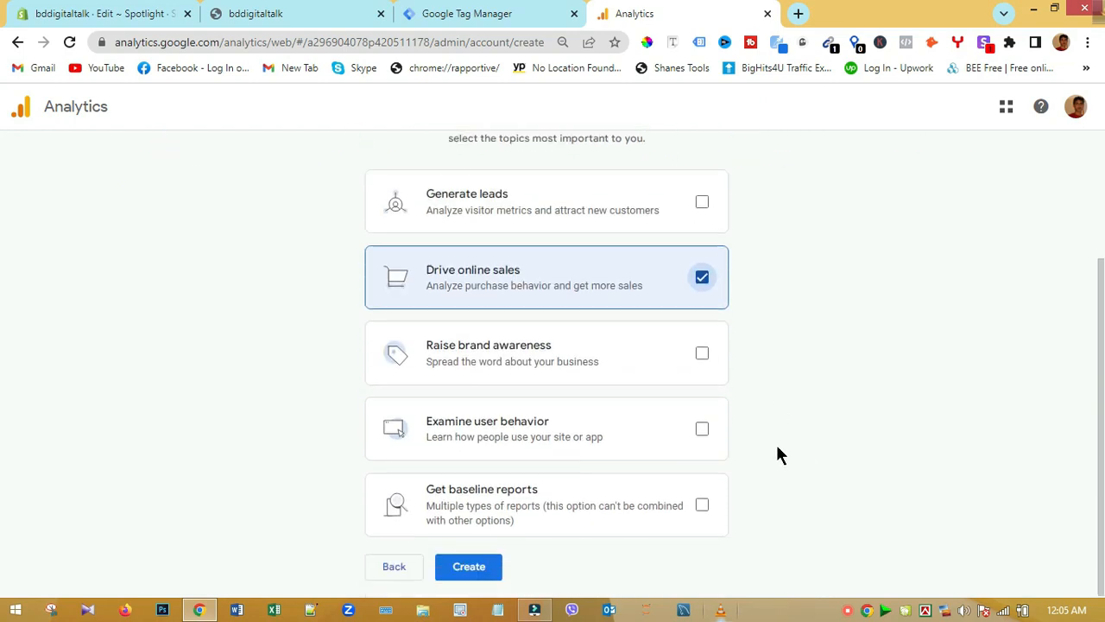
pyautogui.click(480, 577)
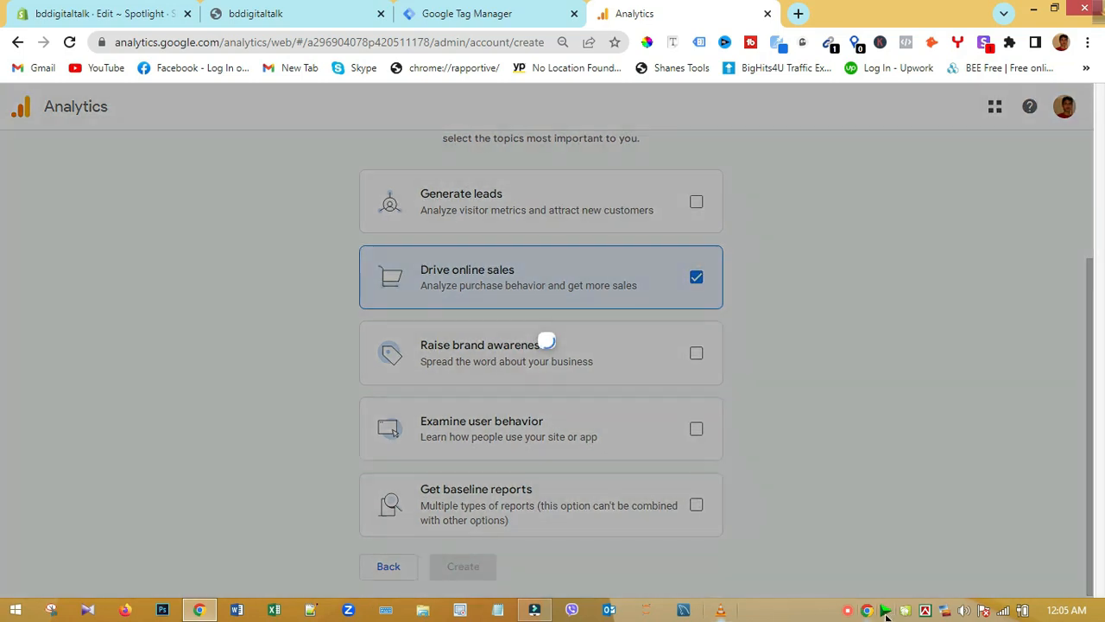
# Accept the Google Analytics terms of service, including the Data Processing Terms required by GDPR.
pyautogui.click(354, 443)
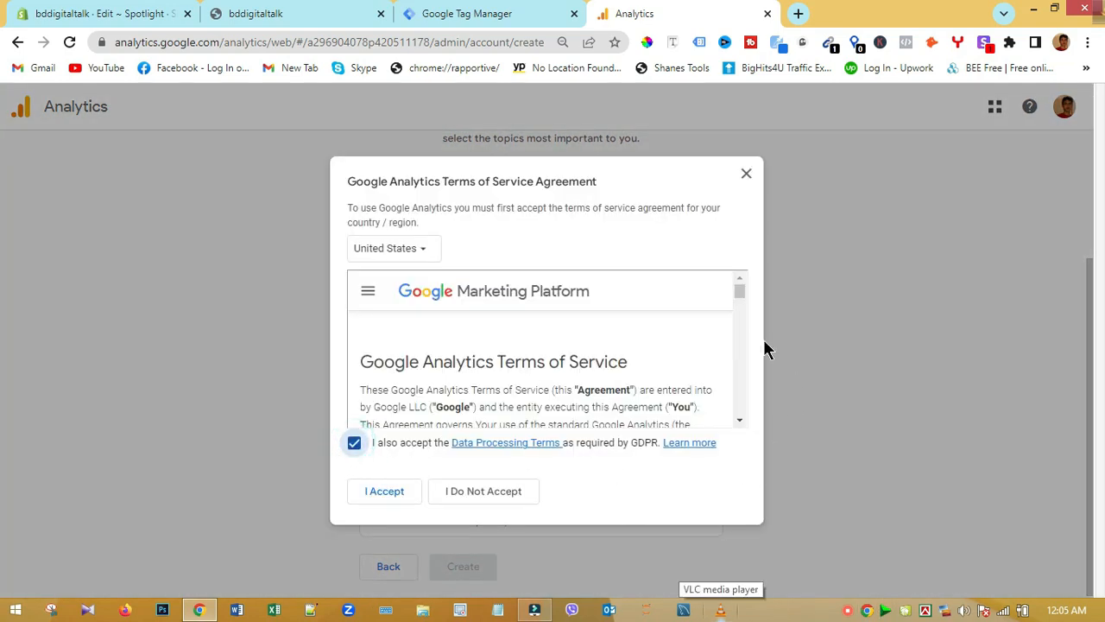
pyautogui.moveTo(740, 292); pyautogui.dragTo(719, 471)
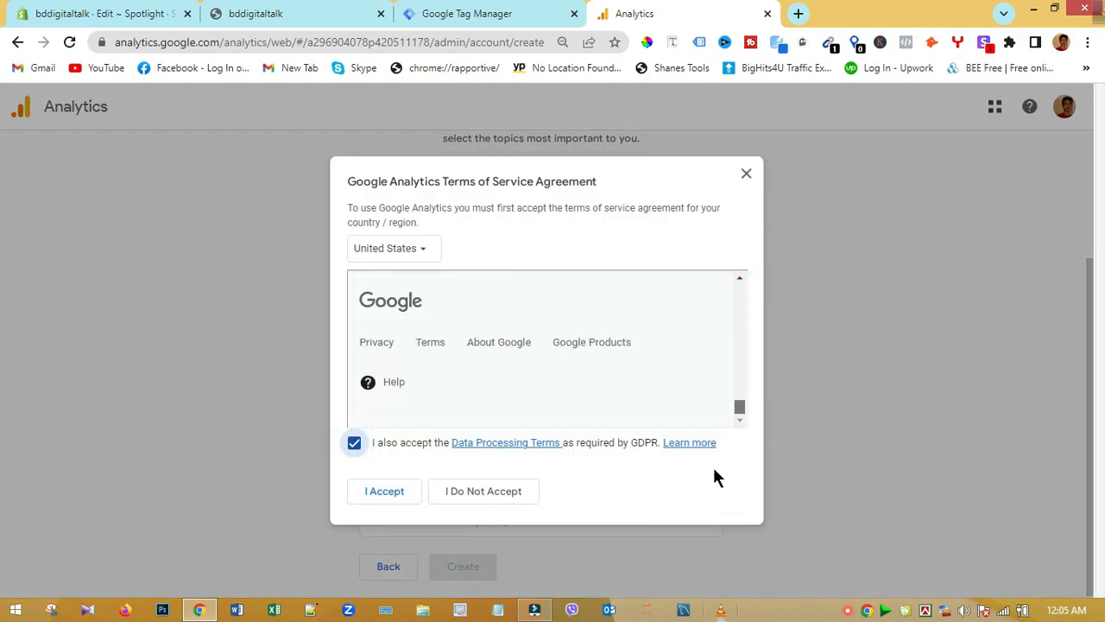
pyautogui.click(380, 491)
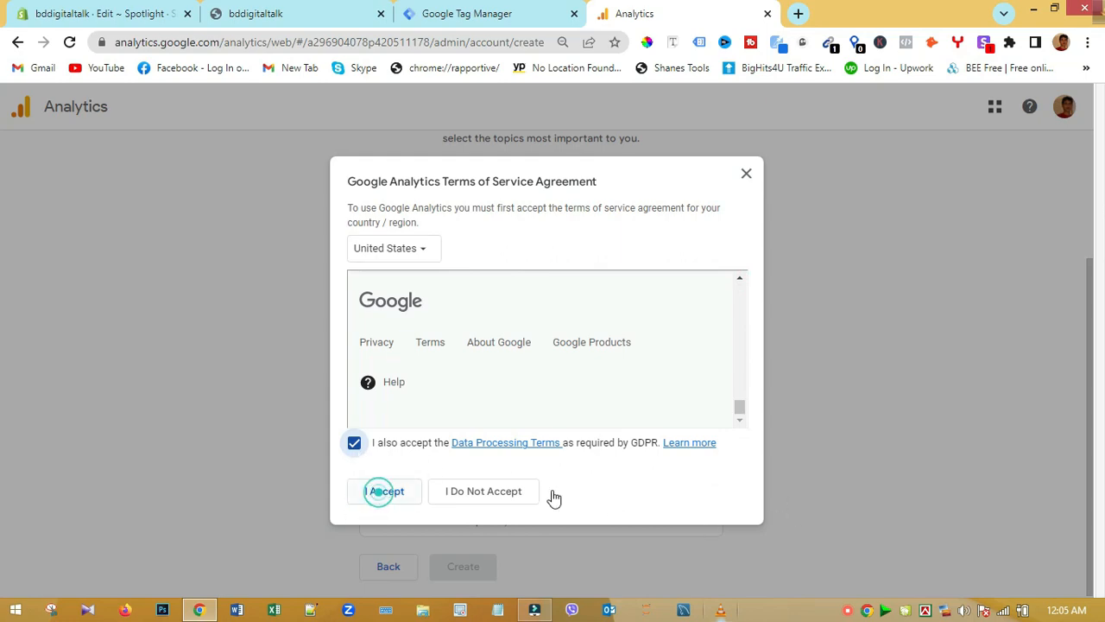
pyautogui.click(279, 427)
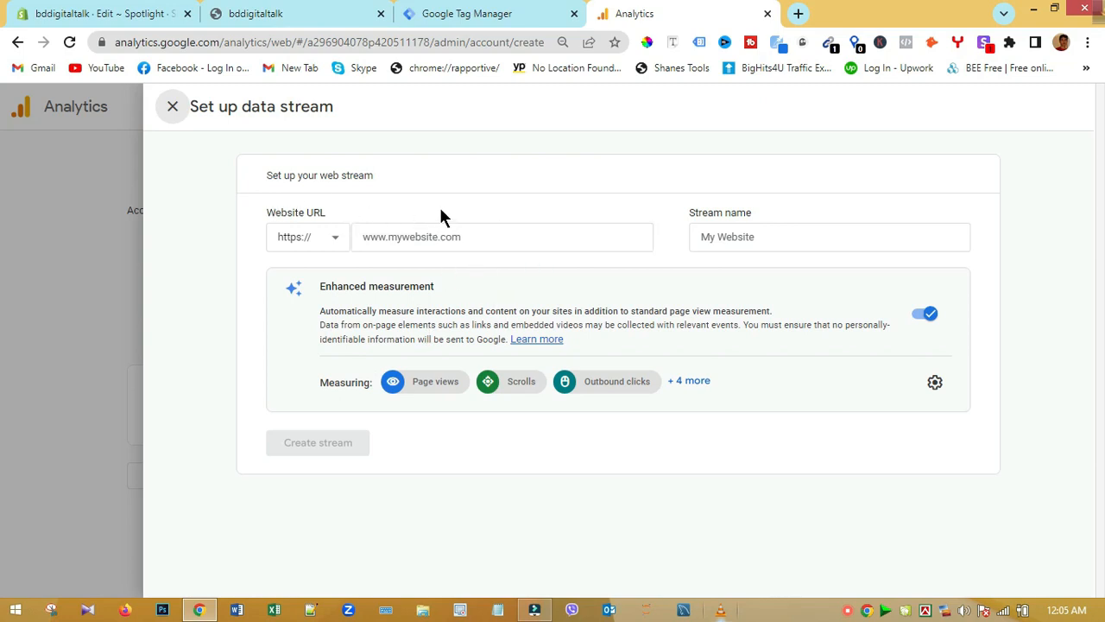
pyautogui.click(488, 238)
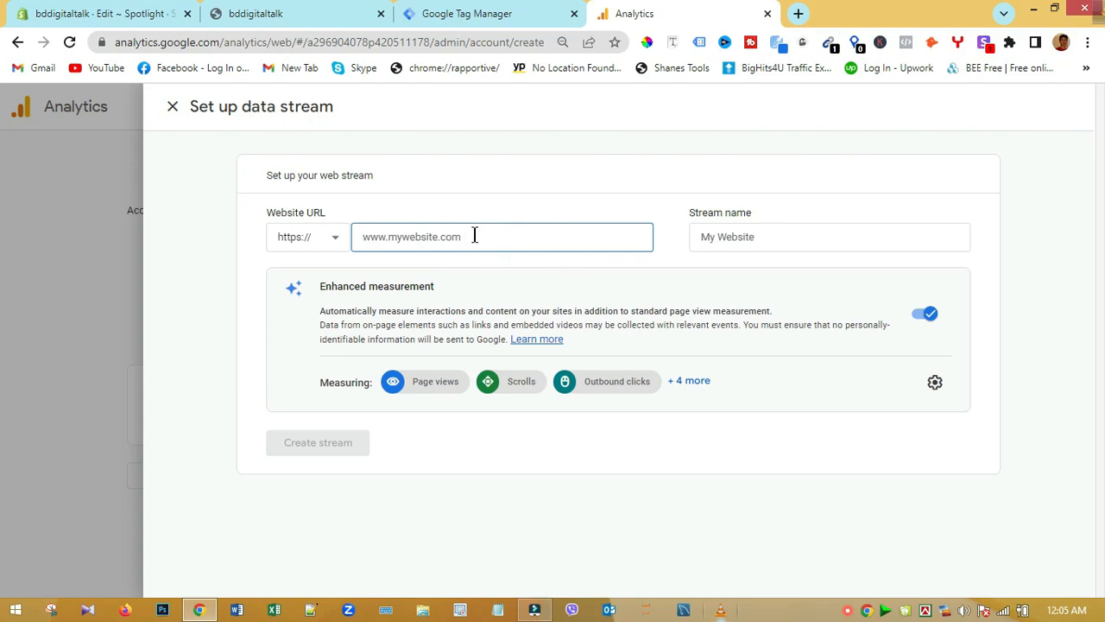
pyautogui.click(278, 13)
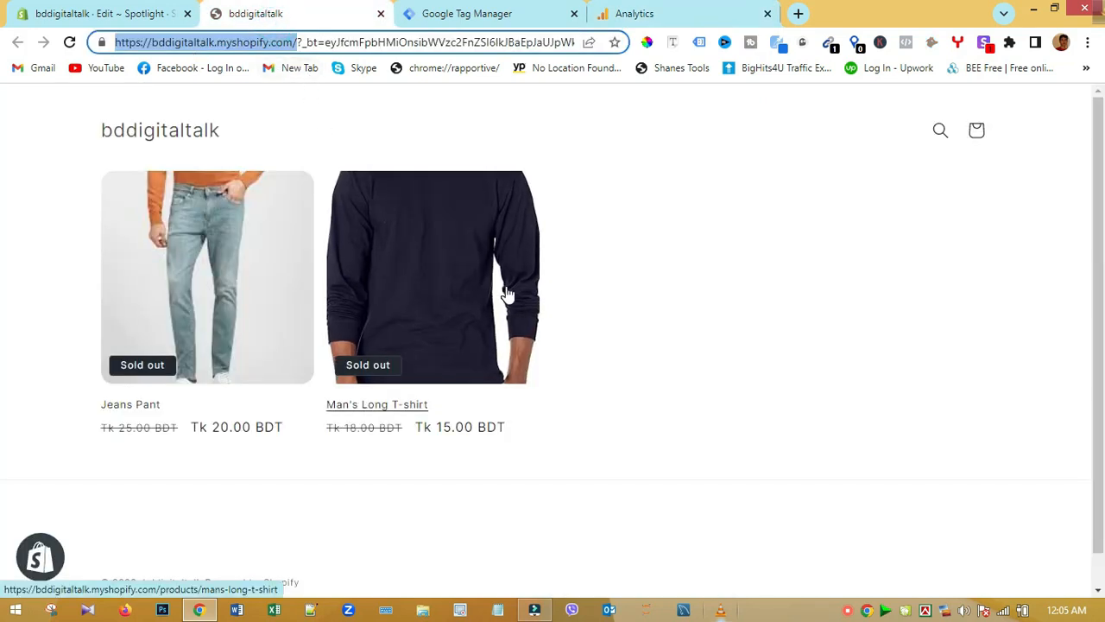
pyautogui.click(674, 21)
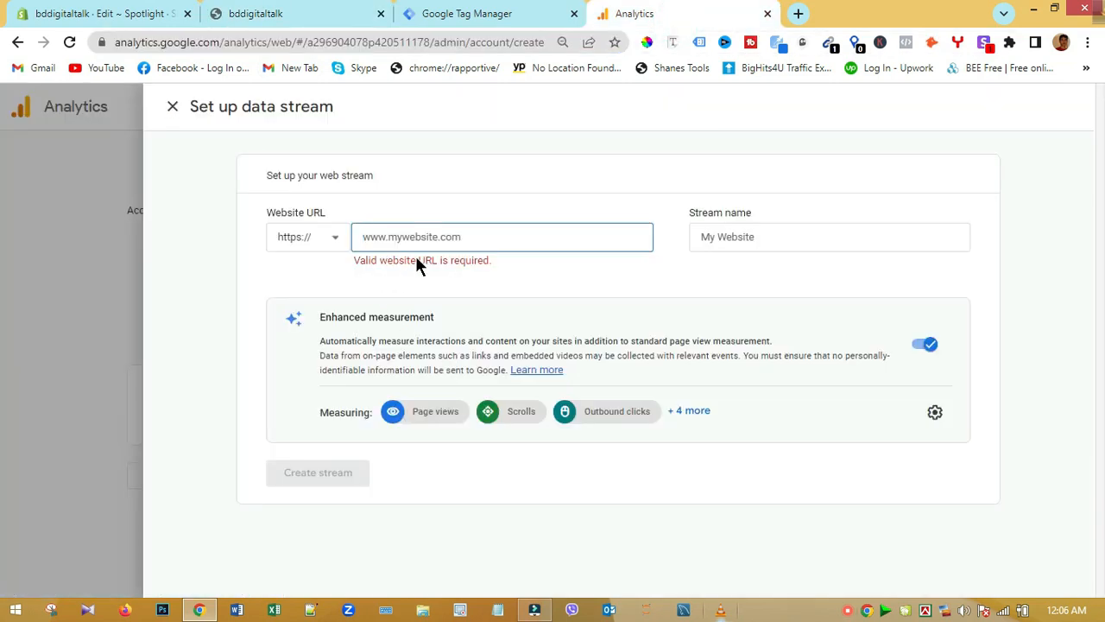
pyautogui.write('https://bddigitaltalk.myshopify.com/')
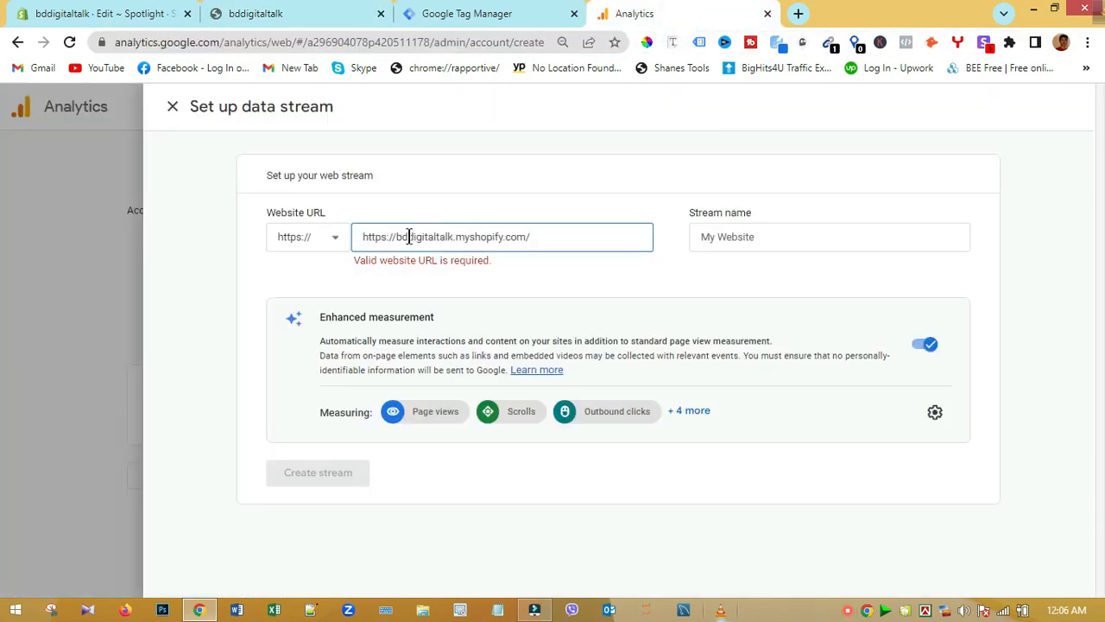
pyautogui.moveTo(395, 231); pyautogui.dragTo(363, 237)
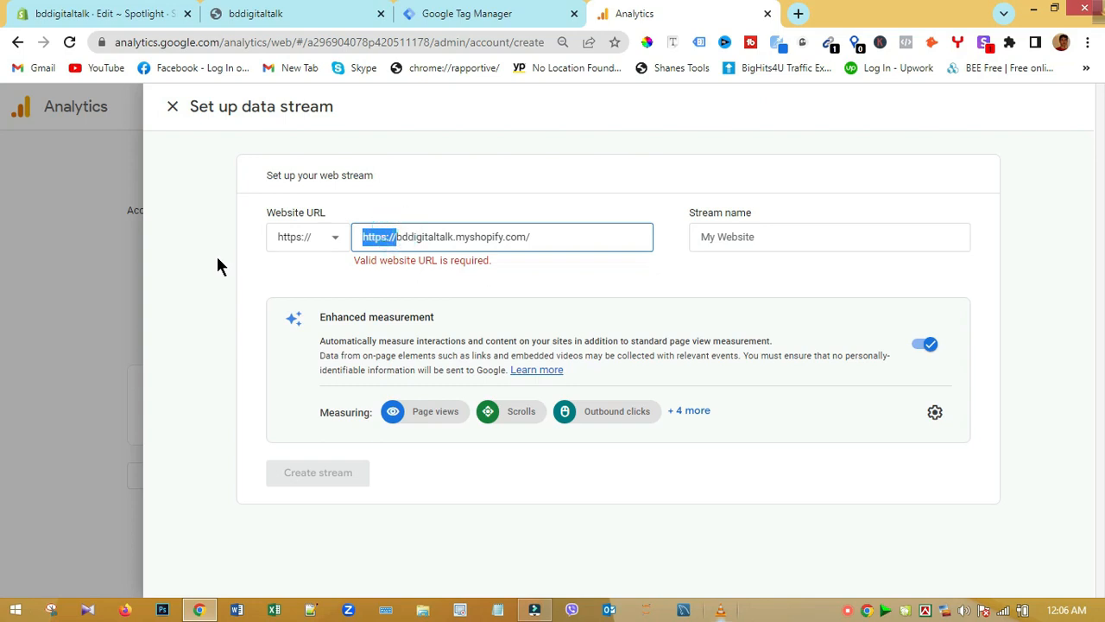
pyautogui.press('BackSpace')
pyautogui.click(508, 238)
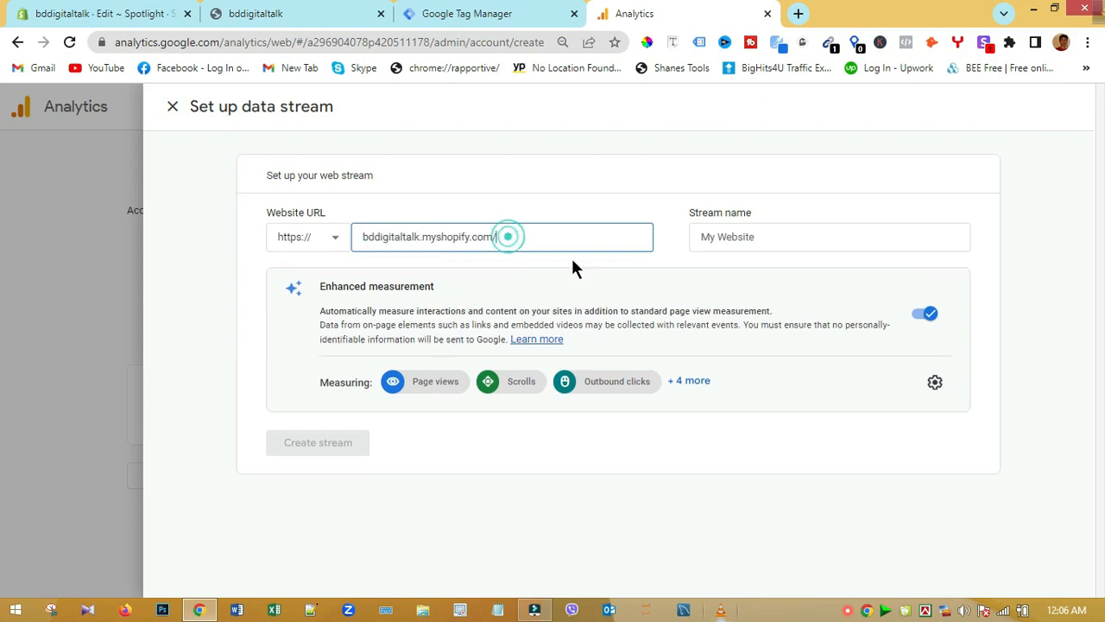
pyautogui.press('BackSpace')
# Name the stream Bddigital, create it, and close the installation instructions.
pyautogui.click(776, 230)
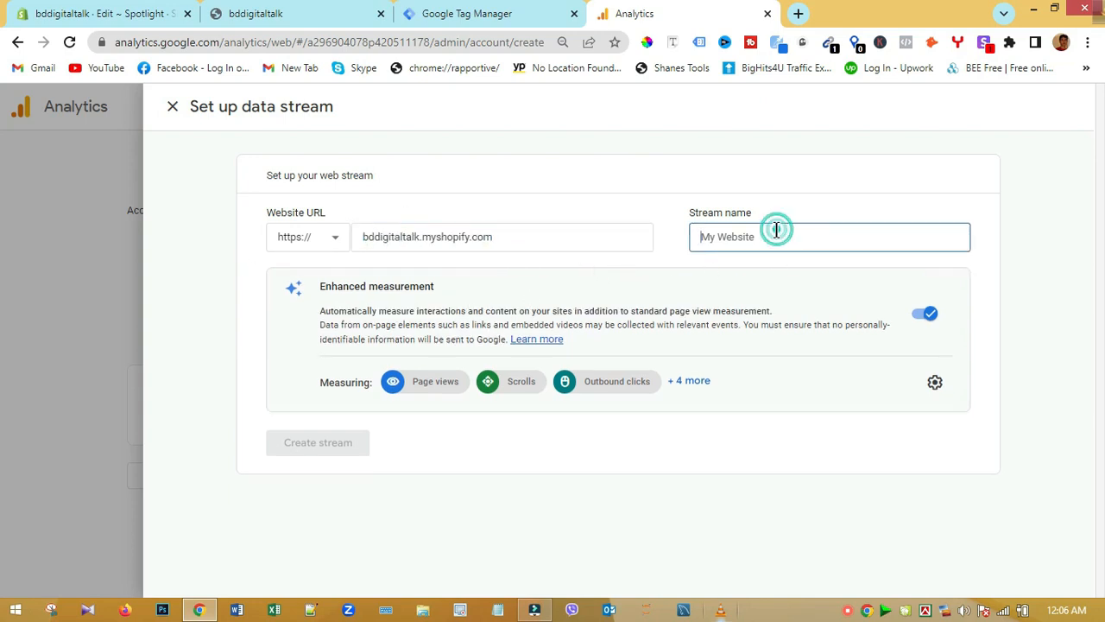
pyautogui.write('Bddigital')
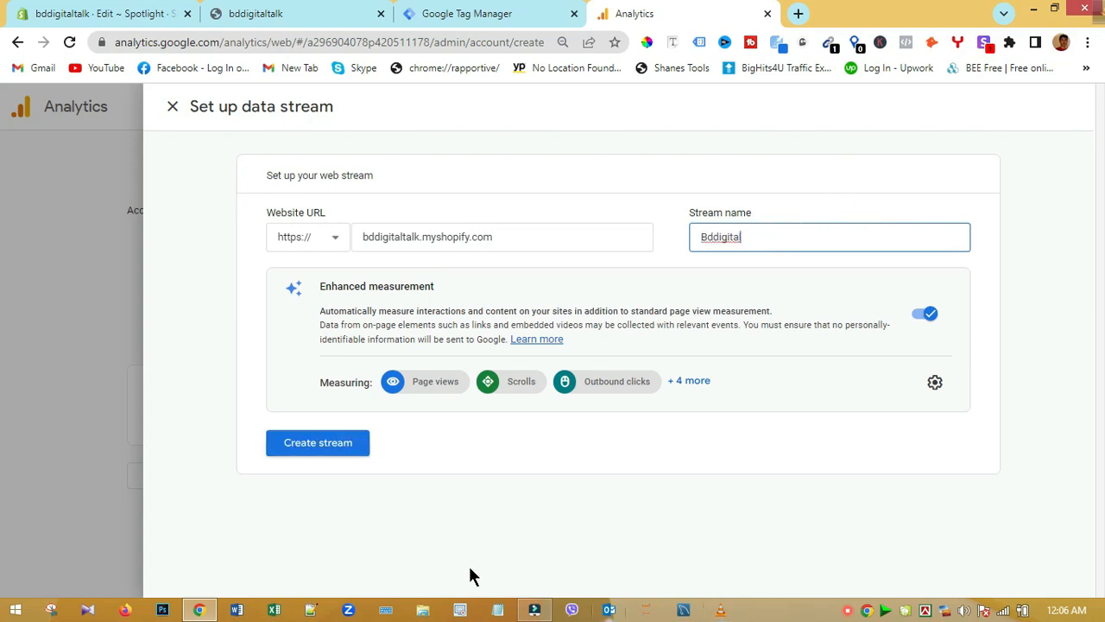
pyautogui.click(318, 443)
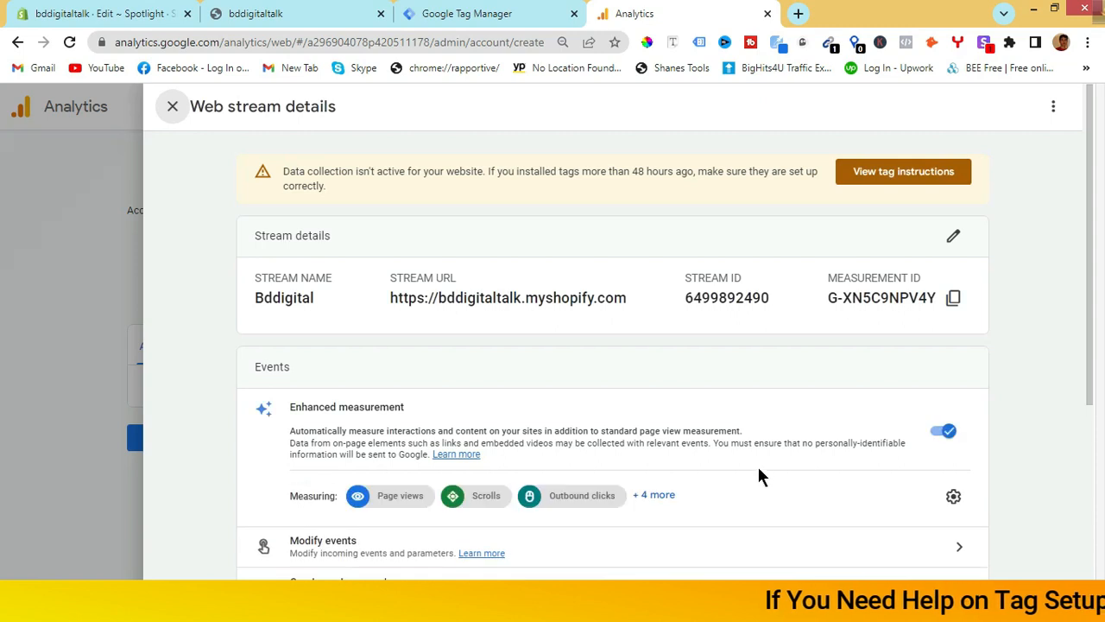
pyautogui.scroll(-1, 760, 475)
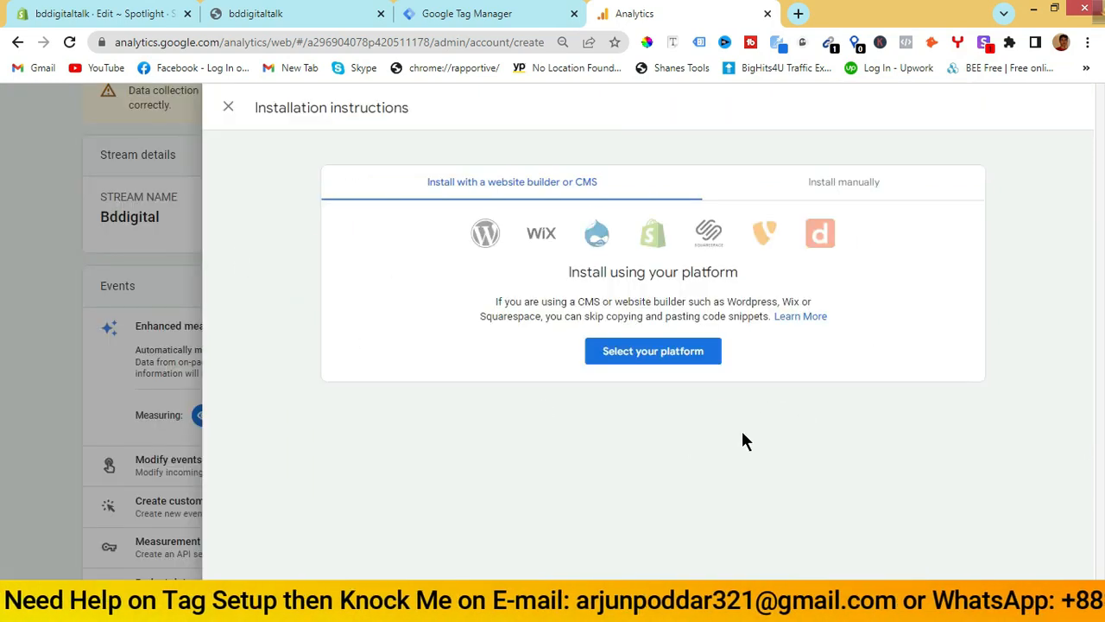
pyautogui.click(227, 105)
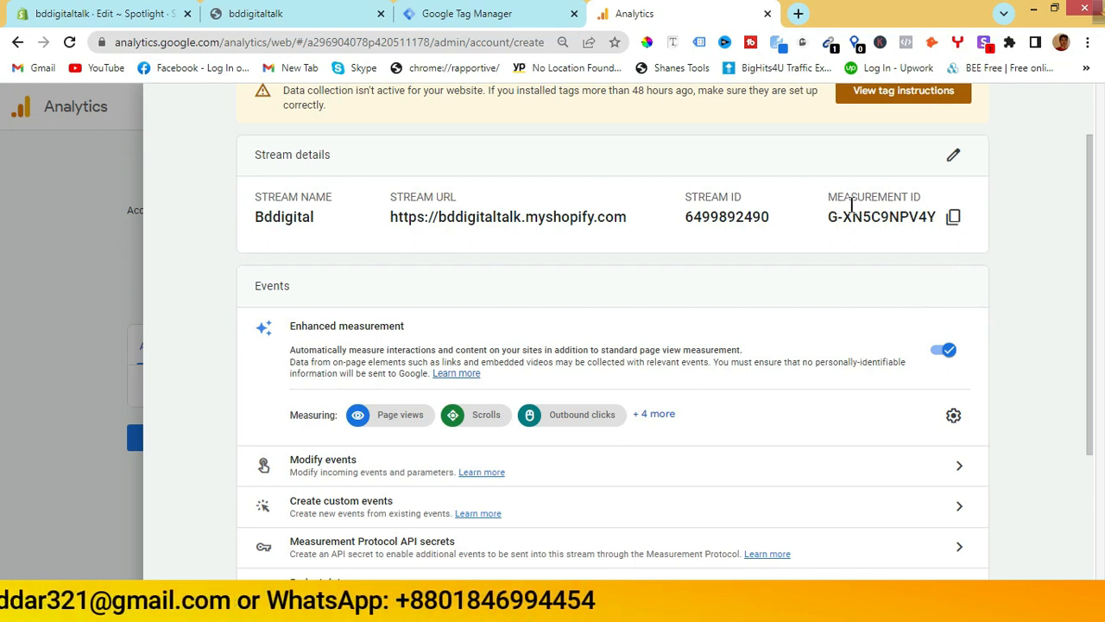
# Copy the measurement ID of the Bddigital web stream.
pyautogui.click(484, 16)
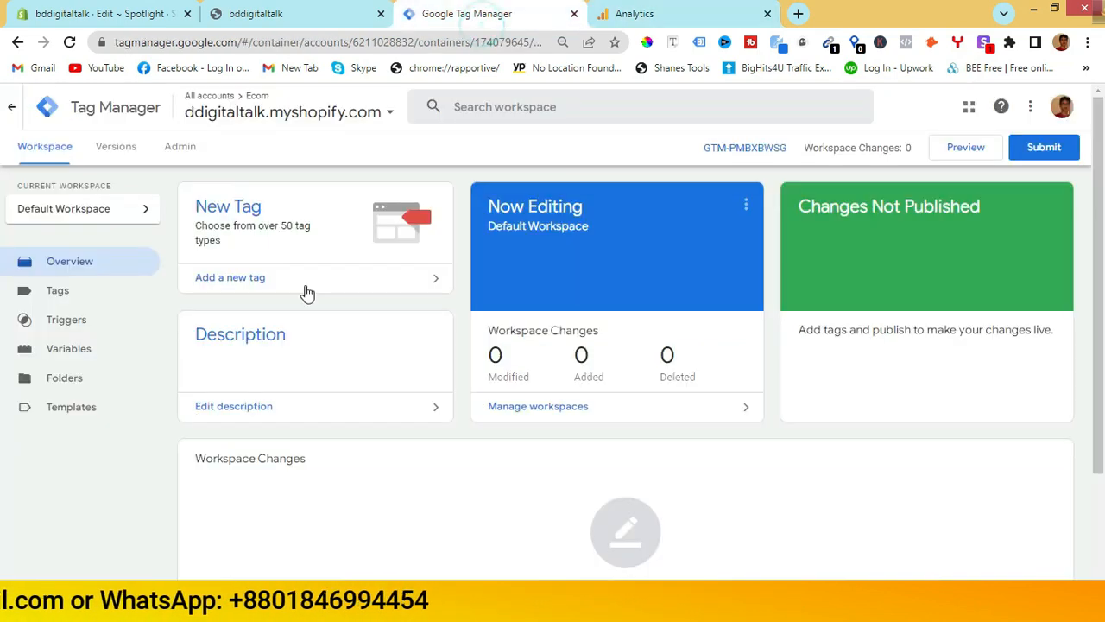
pyautogui.click(683, 16)
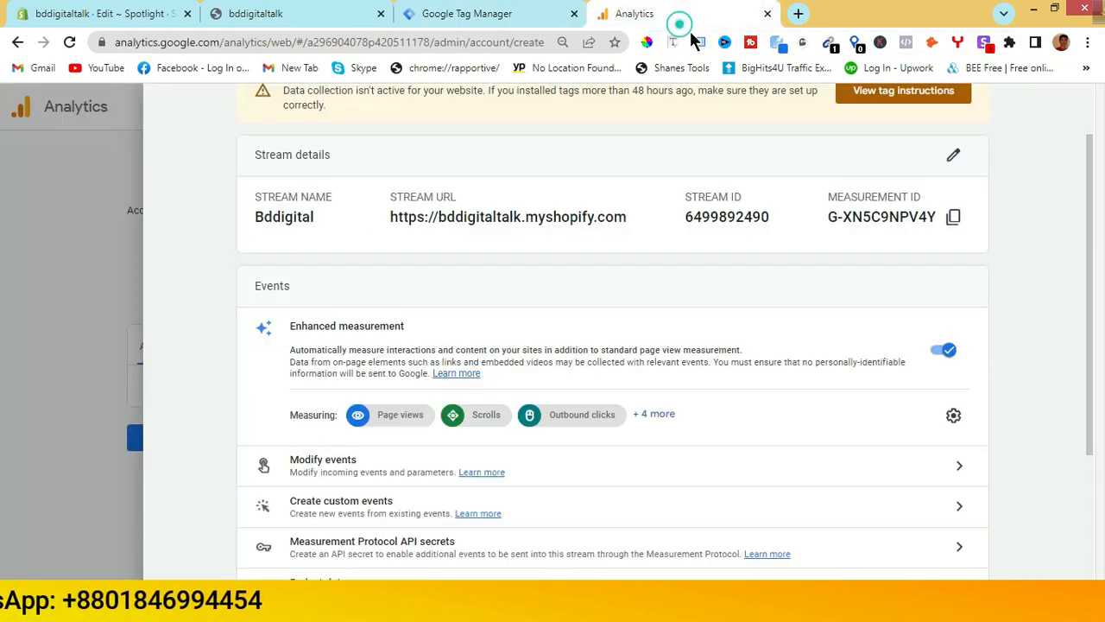
pyautogui.click(954, 217)
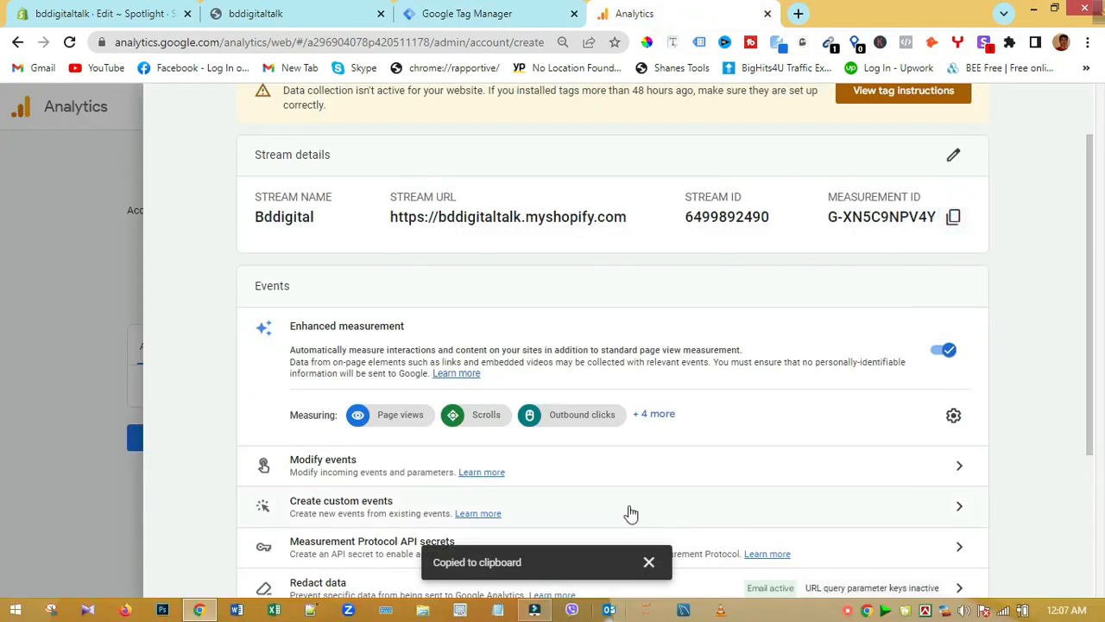
pyautogui.click(488, 13)
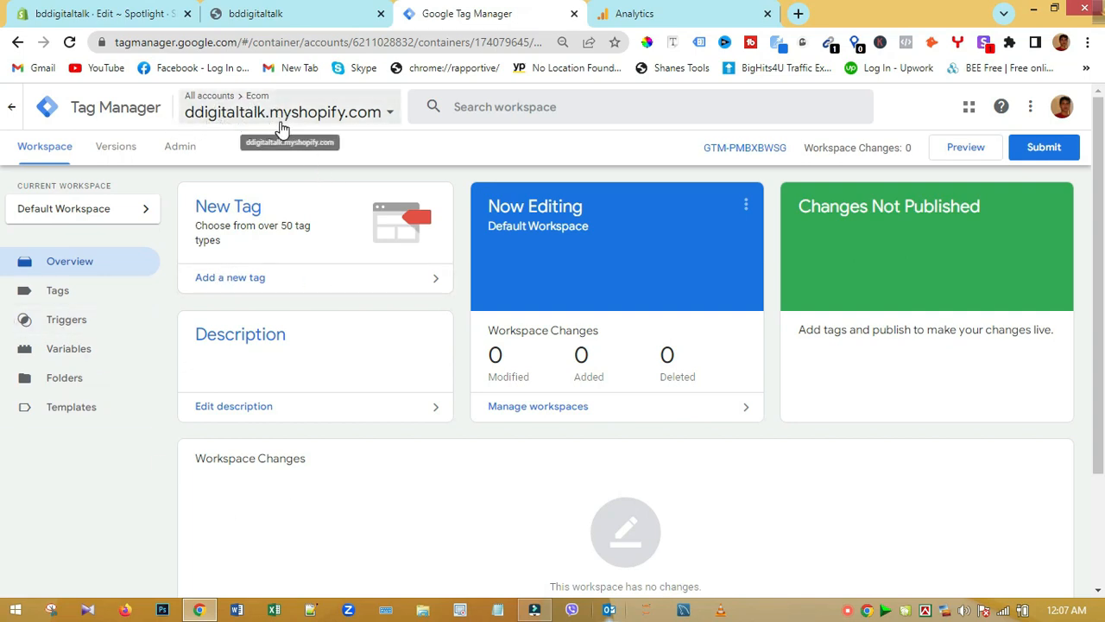
pyautogui.click(61, 297)
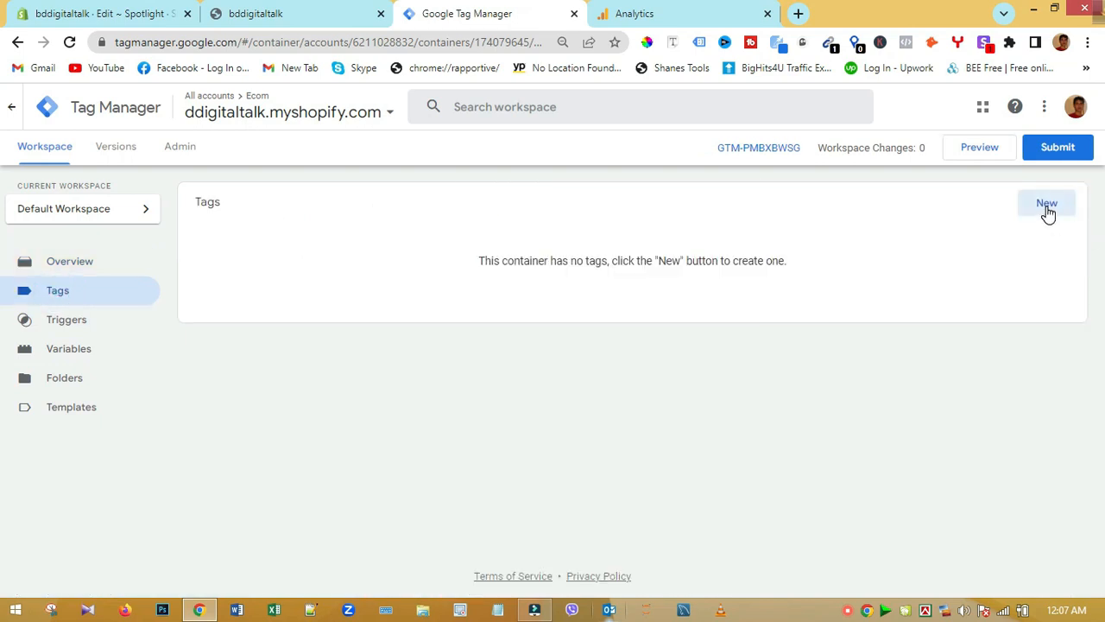
pyautogui.click(1047, 209)
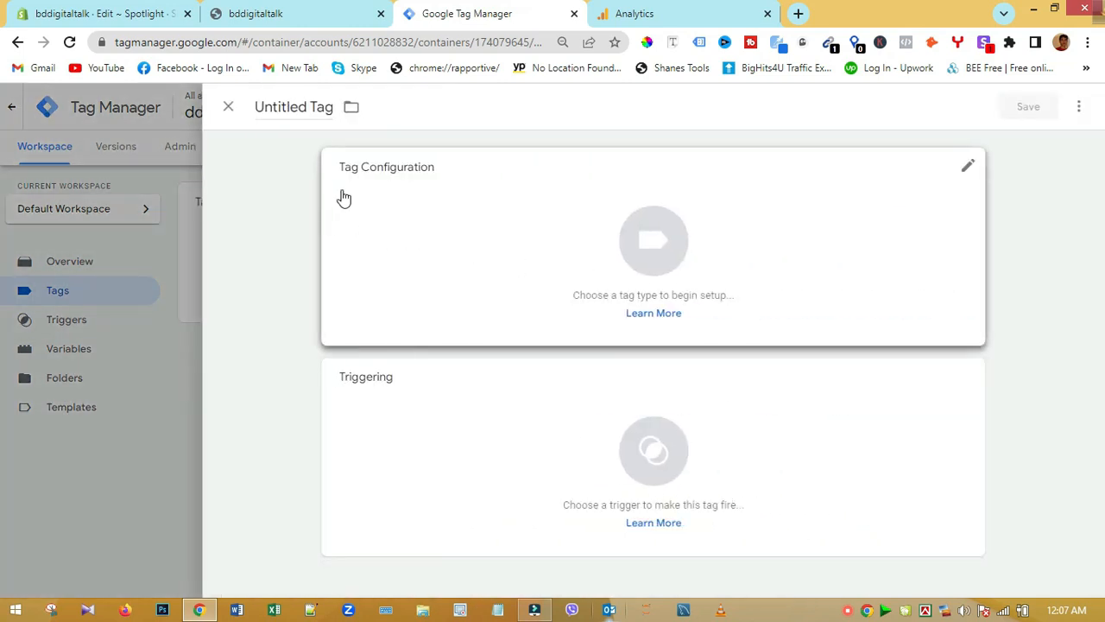
pyautogui.click(656, 251)
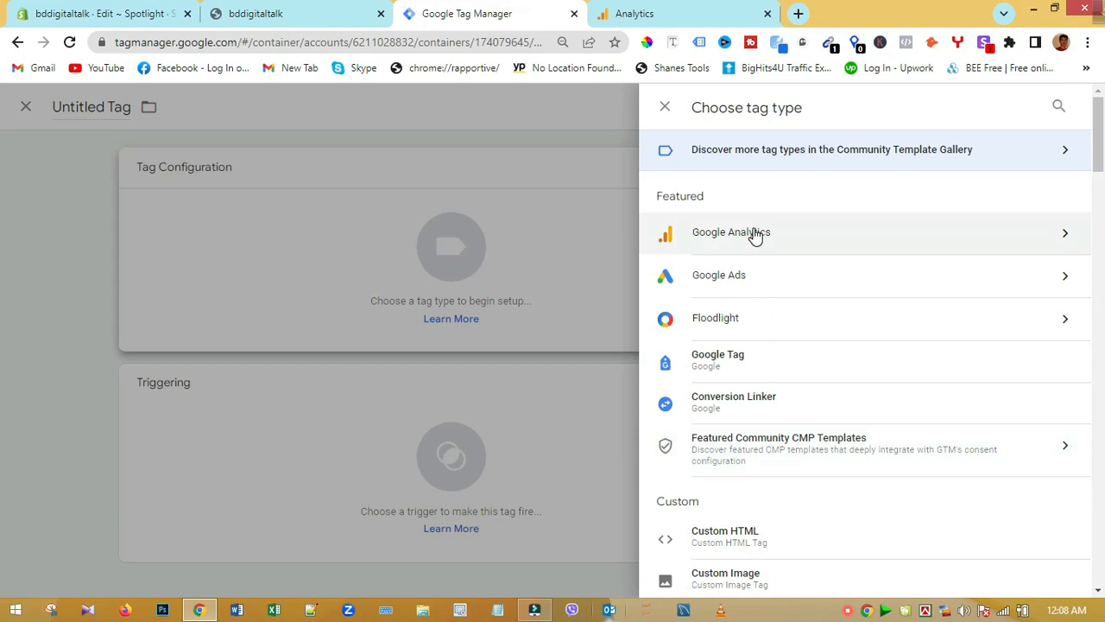
pyautogui.click(755, 236)
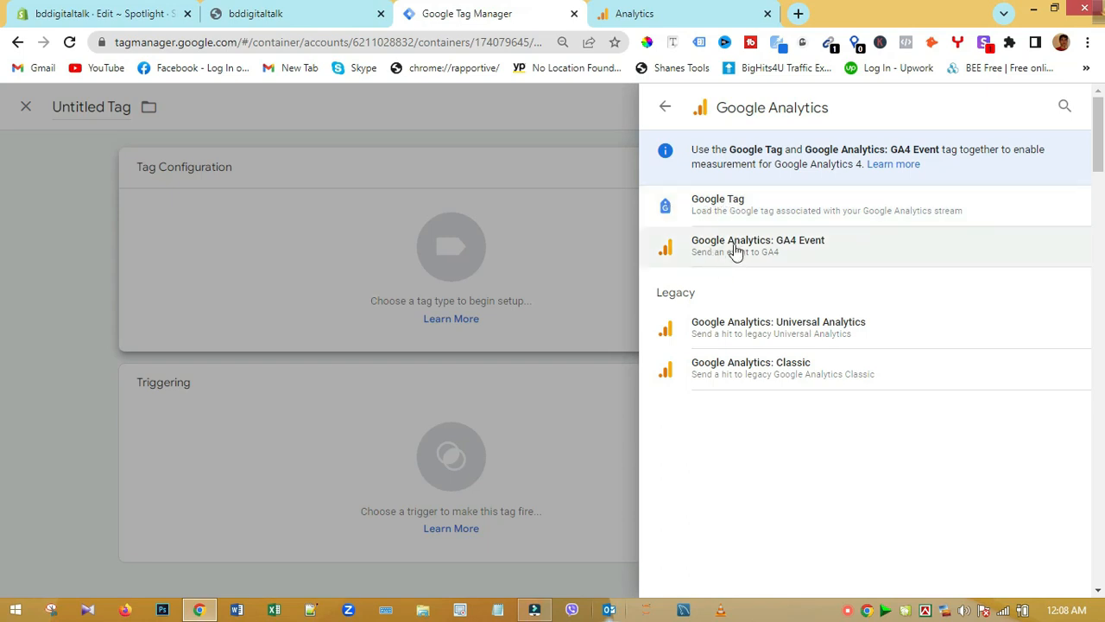
pyautogui.click(732, 200)
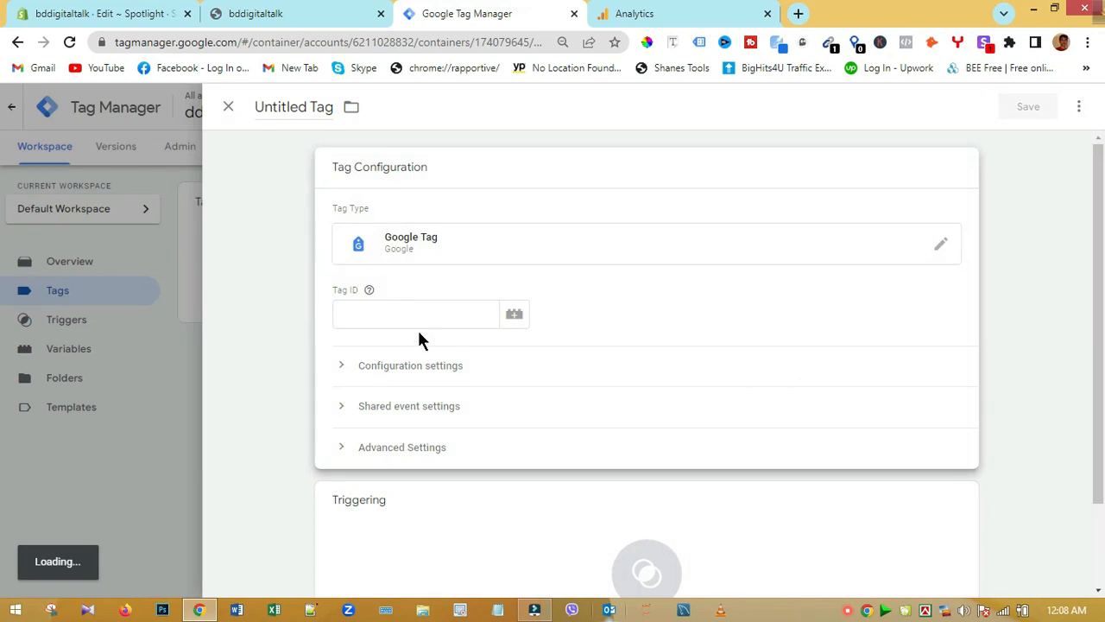
pyautogui.click(409, 314)
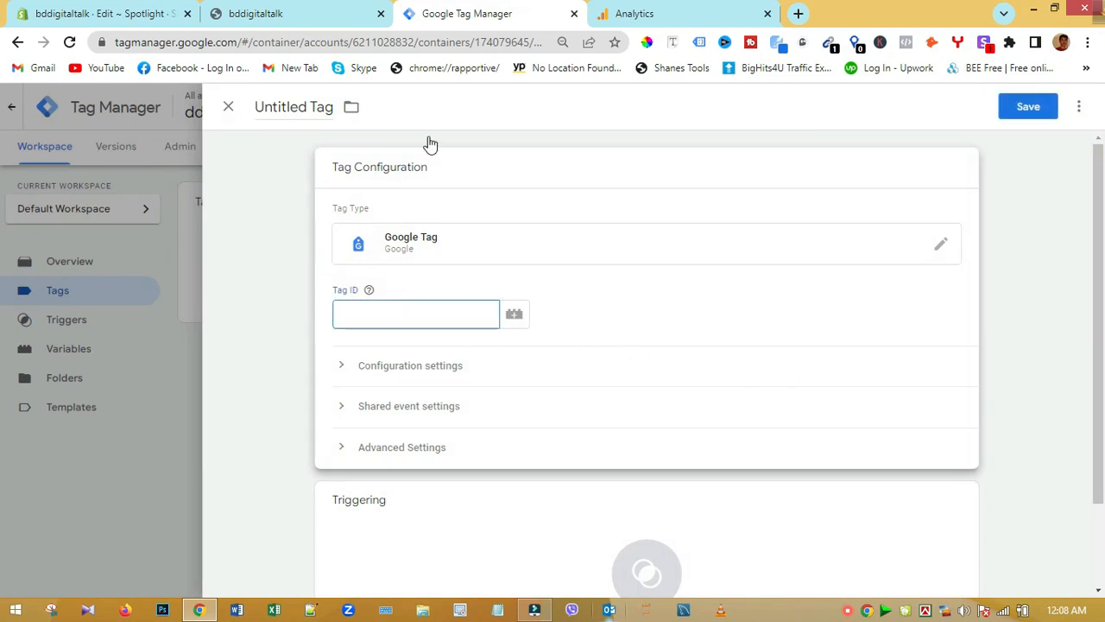
# Switch back to Google Analytics and open the Google tag settings of the Bddigital web stream.
pyautogui.click(321, 12)
pyautogui.click(649, 13)
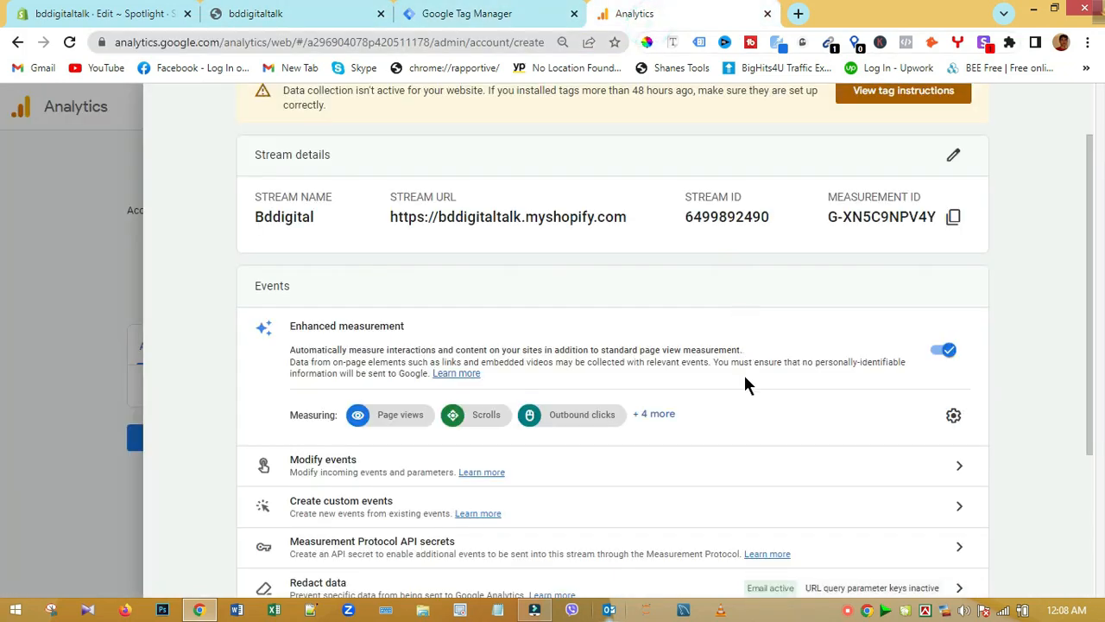
pyautogui.scroll(1, 854, 467)
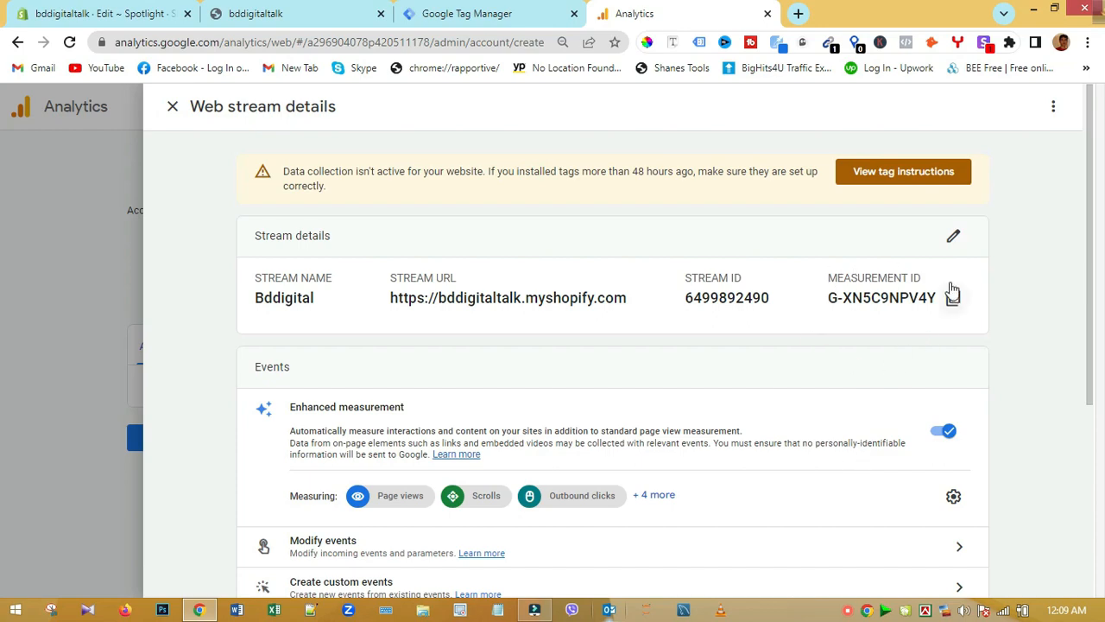
pyautogui.scroll(-3, 608, 371)
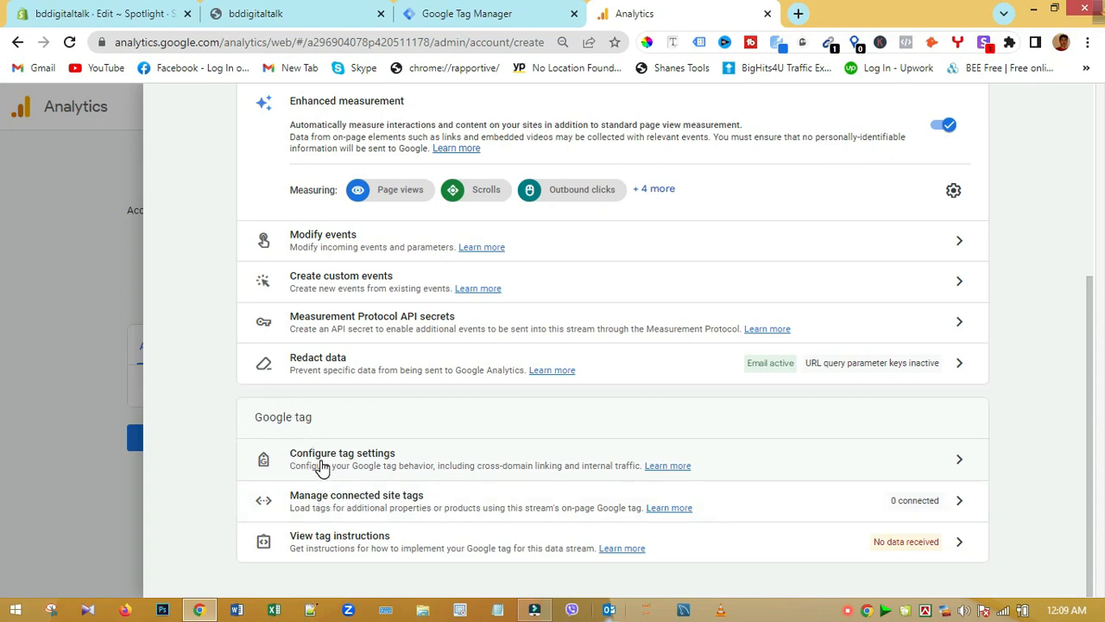
pyautogui.click(351, 459)
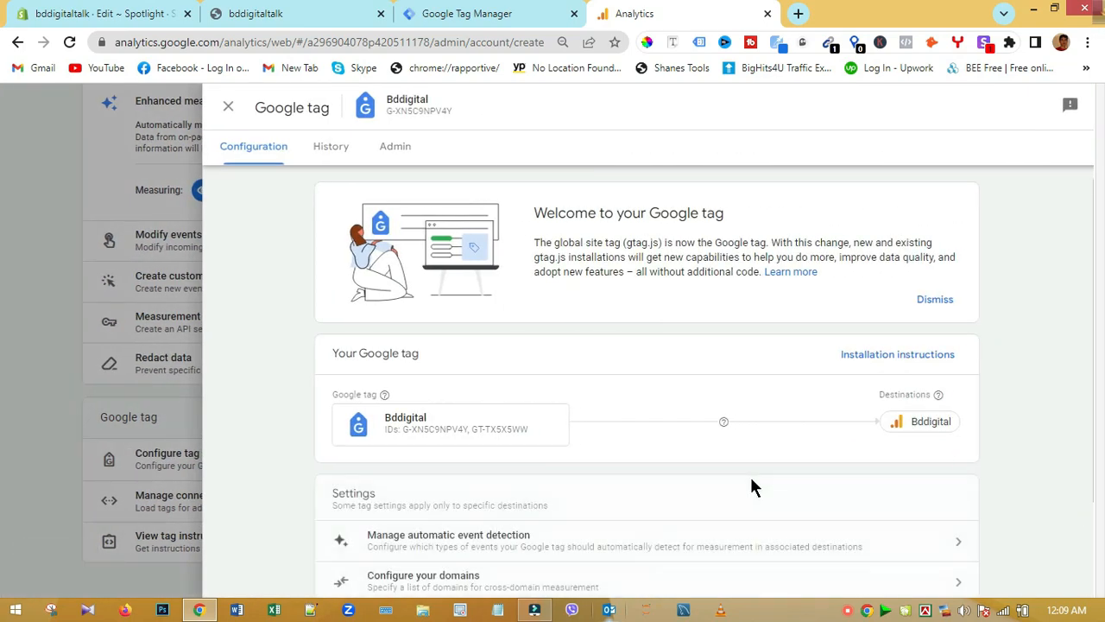
# Open the management page of the Bddigital Google tag and select its destination ID.
pyautogui.scroll(-2, 656, 480)
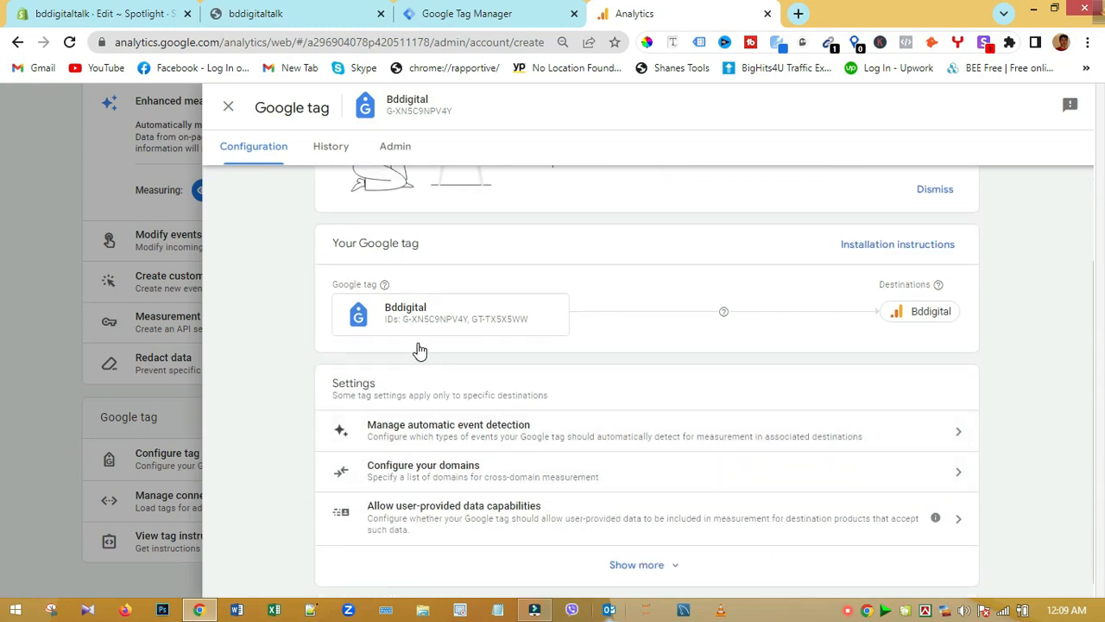
pyautogui.scroll(2, 518, 363)
pyautogui.scroll(-1, 510, 400)
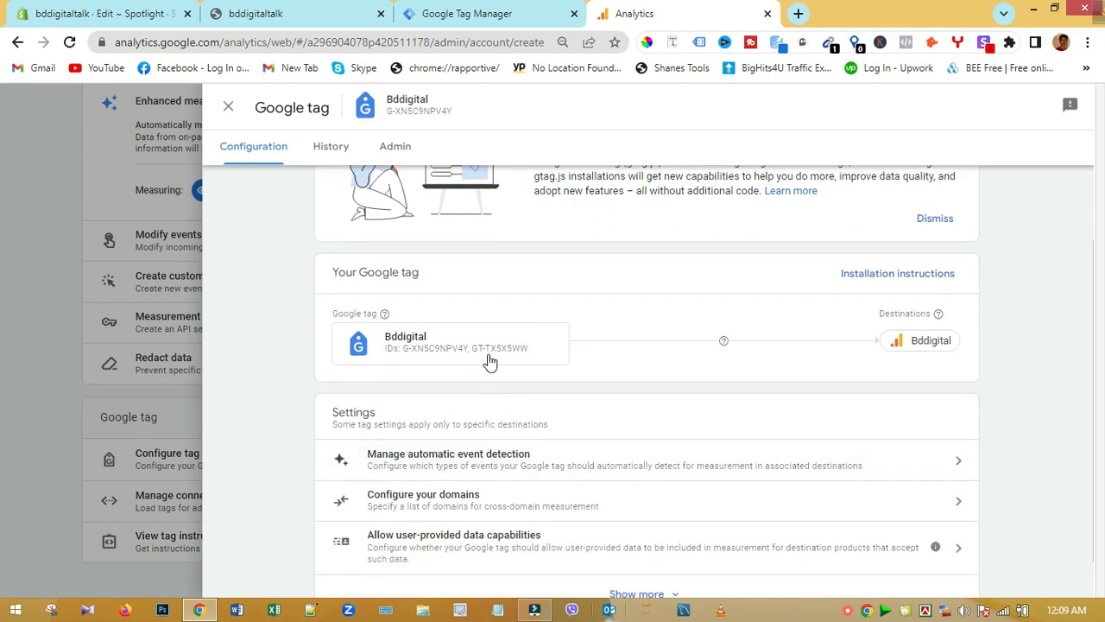
pyautogui.moveTo(389, 338); pyautogui.dragTo(469, 354)
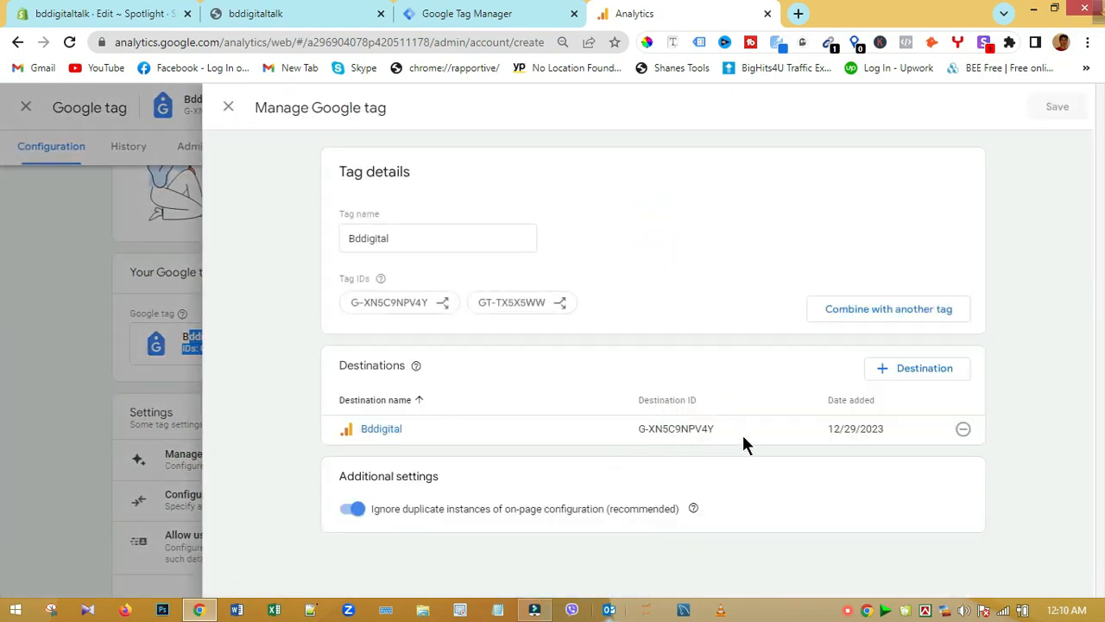
pyautogui.moveTo(736, 428); pyautogui.dragTo(629, 425)
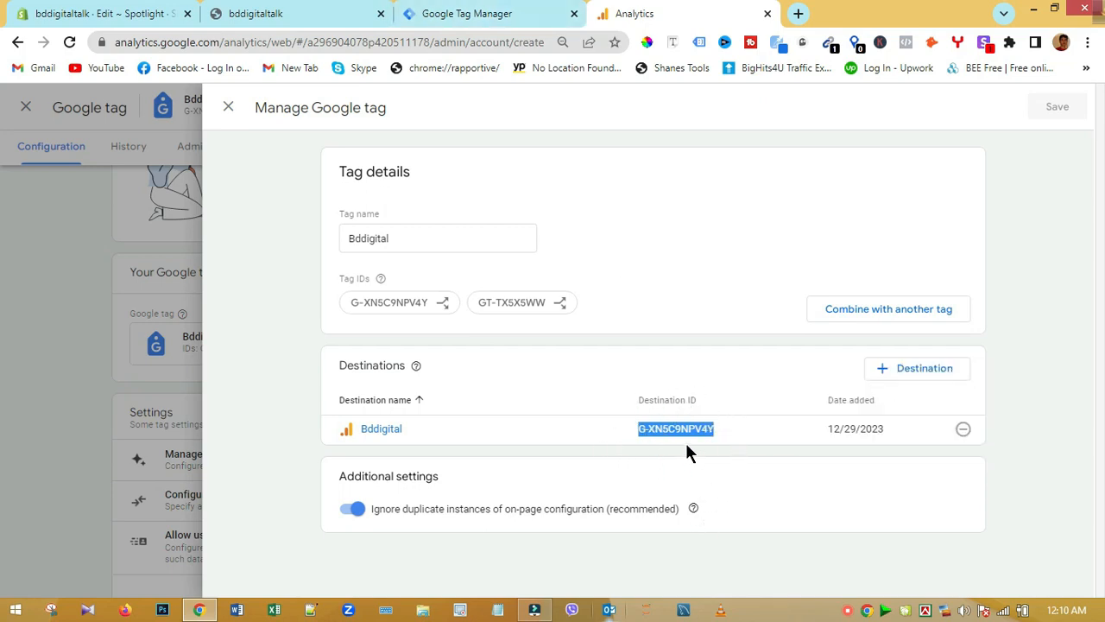
# Switch to Google Tag Manager and start a new tag of type Google Tag in the default workspace.
pyautogui.click(489, 13)
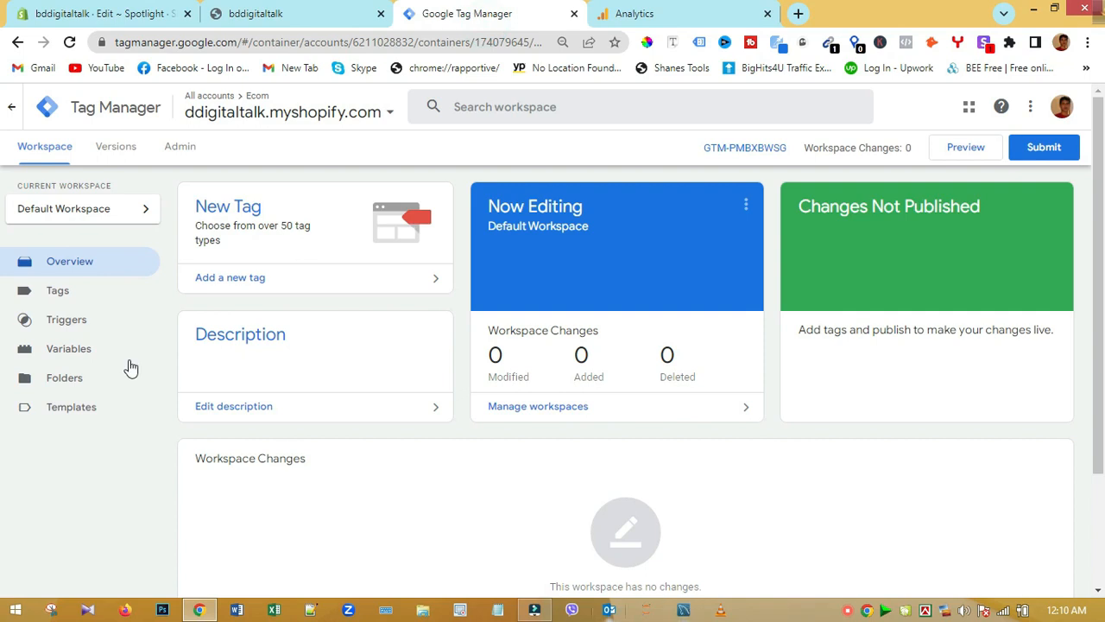
pyautogui.click(58, 293)
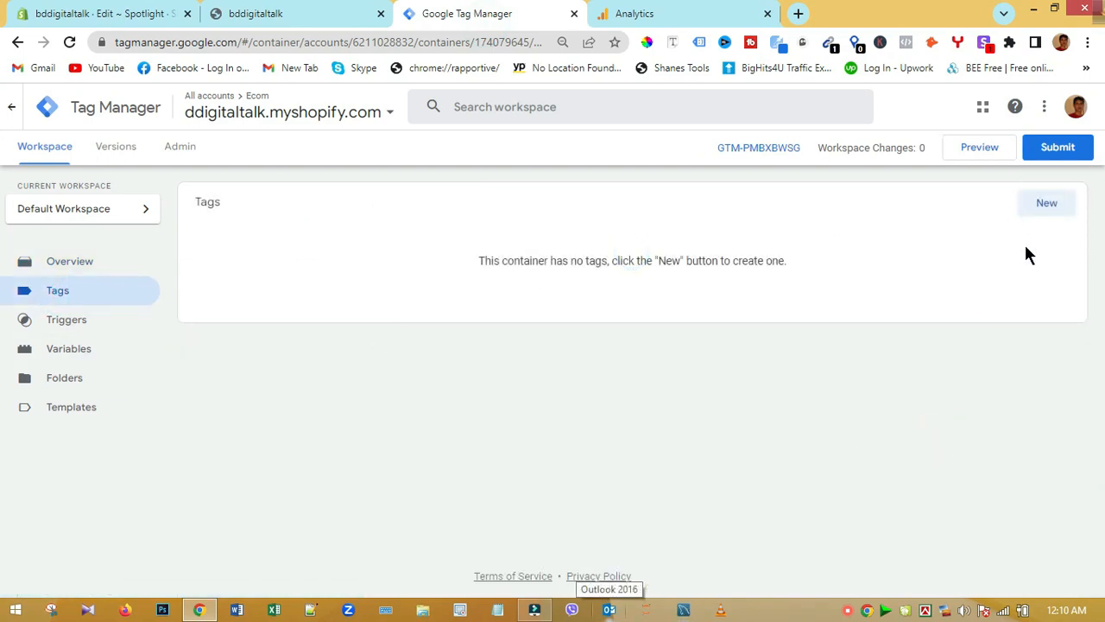
pyautogui.click(1048, 212)
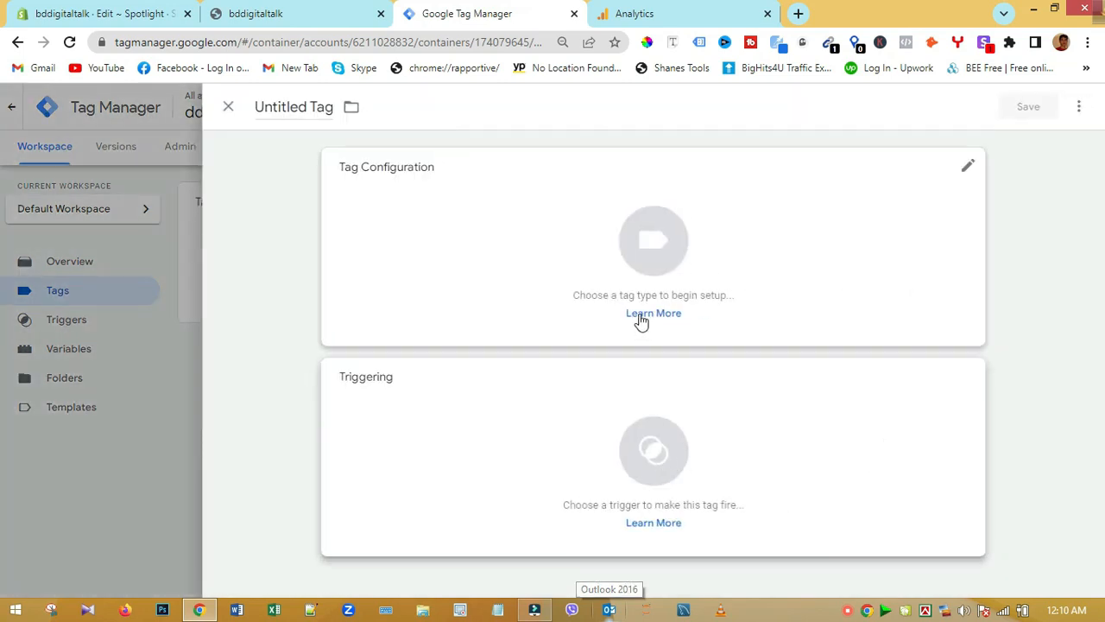
pyautogui.click(653, 257)
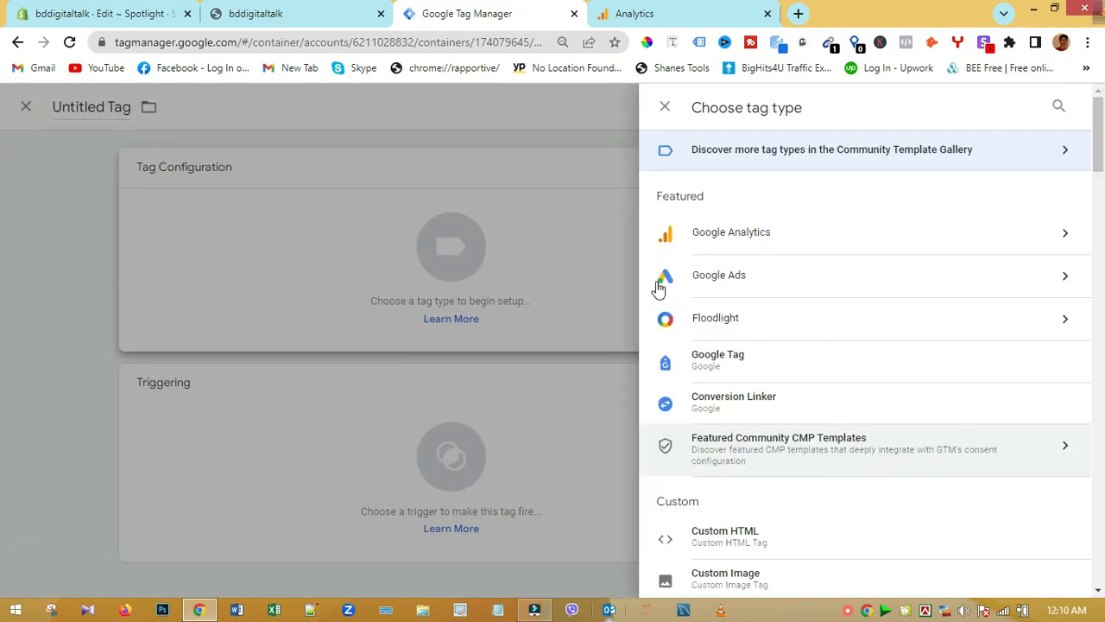
pyautogui.click(740, 233)
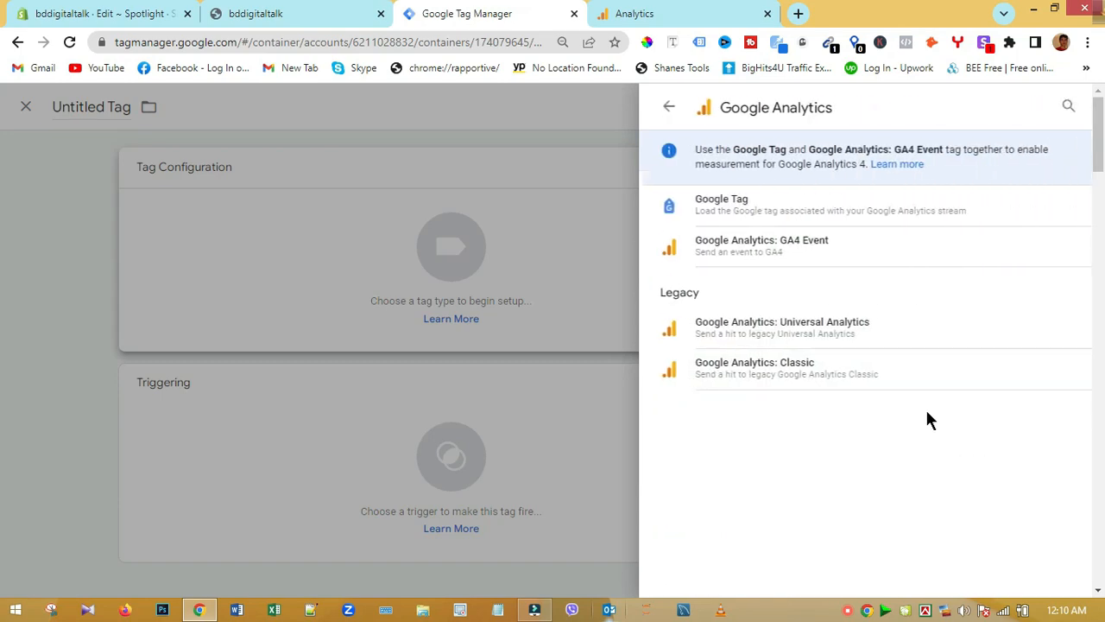
pyautogui.click(732, 211)
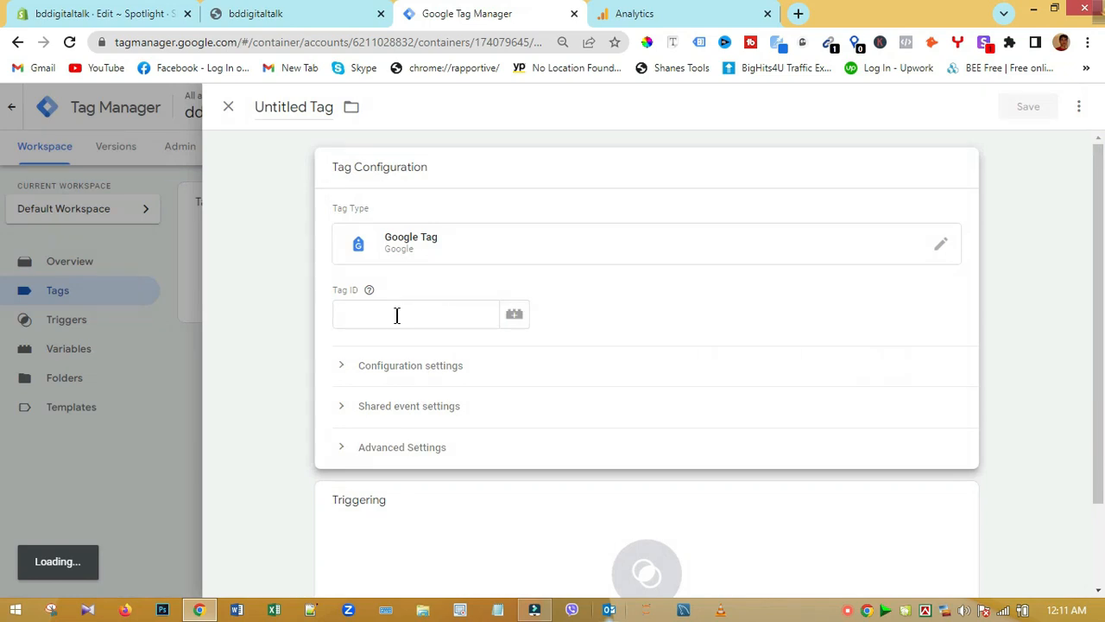
# Set the tag ID to G-XN5C9NPV4Y and assign the All Pages trigger to the Google Tag.
pyautogui.click(396, 316)
pyautogui.hotkey('ctrl', 'v')
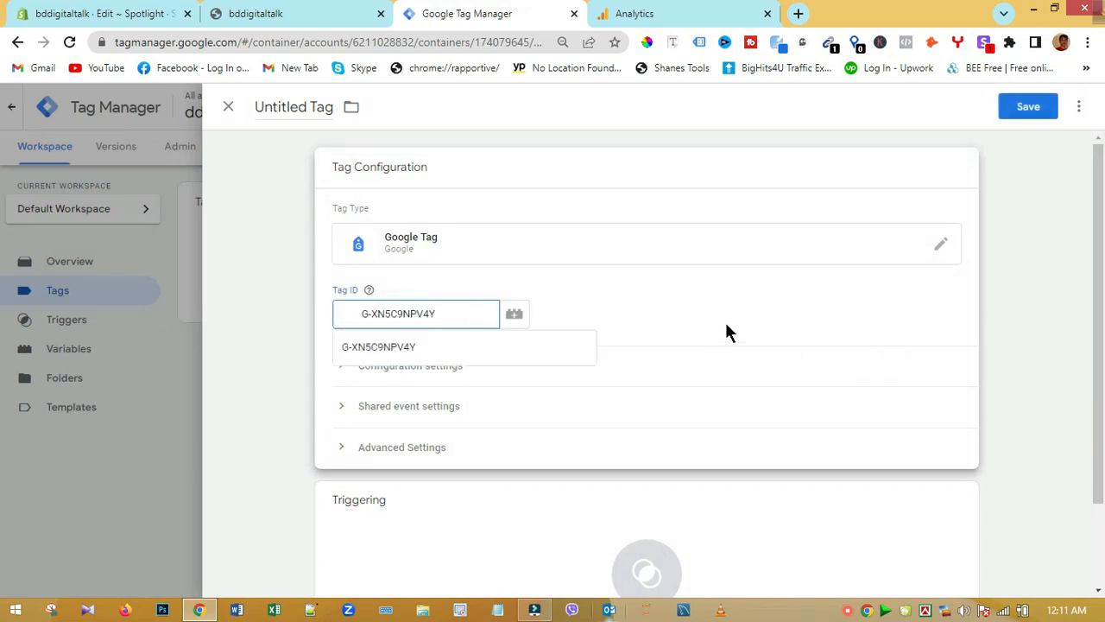
pyautogui.click(1037, 332)
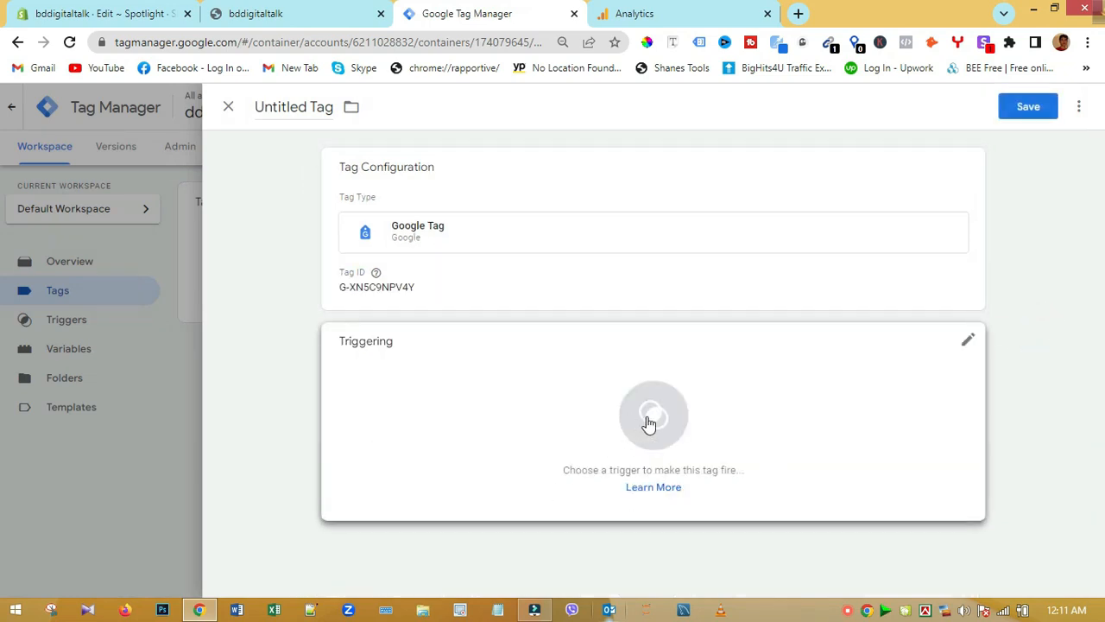
pyautogui.click(649, 422)
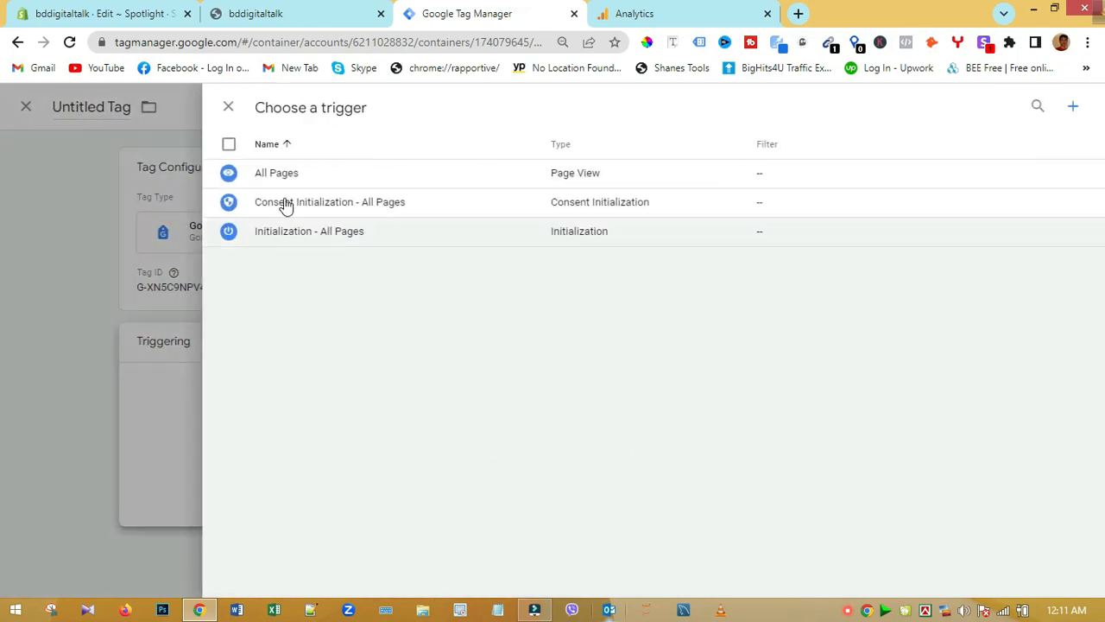
pyautogui.click(276, 173)
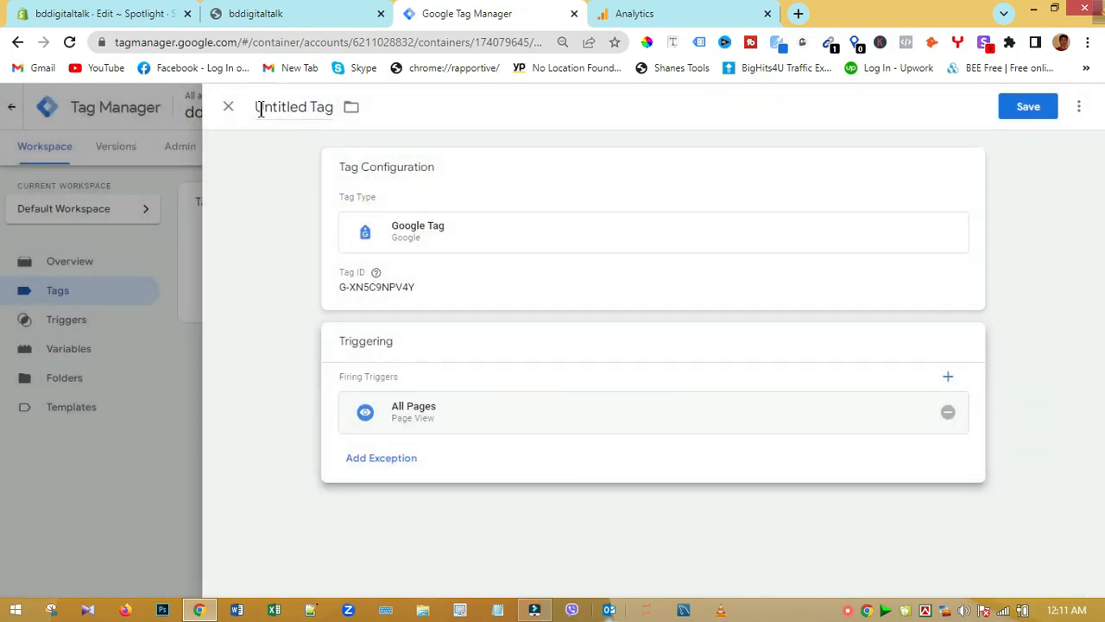
# Name the tag "GA4 - Google Tag" and save it.
pyautogui.click(259, 106)
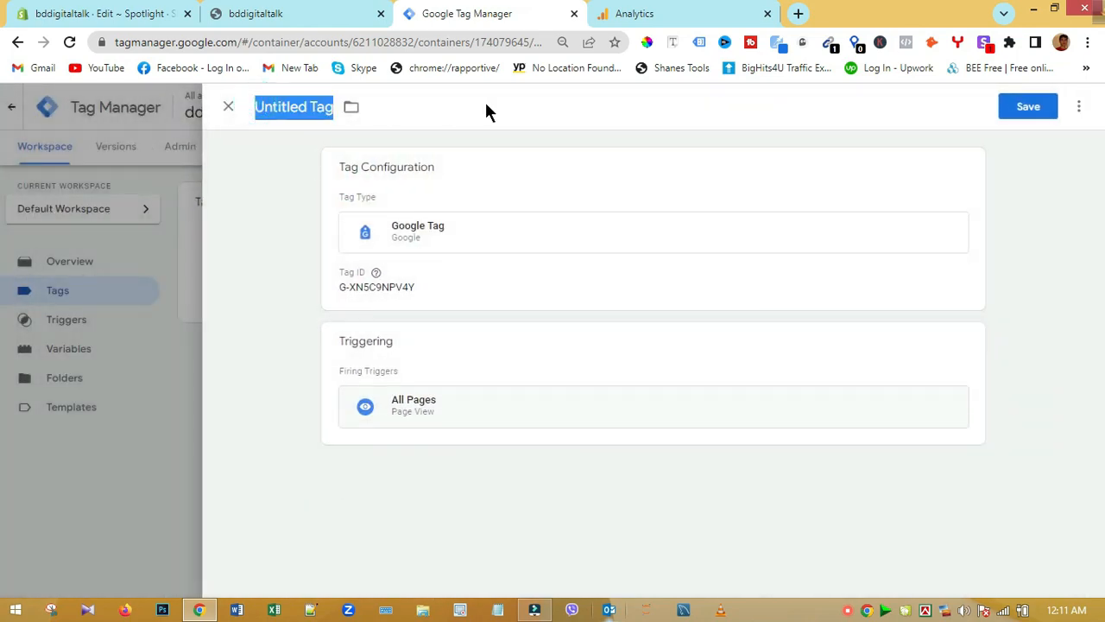
pyautogui.write('GA4 - Google Tag')
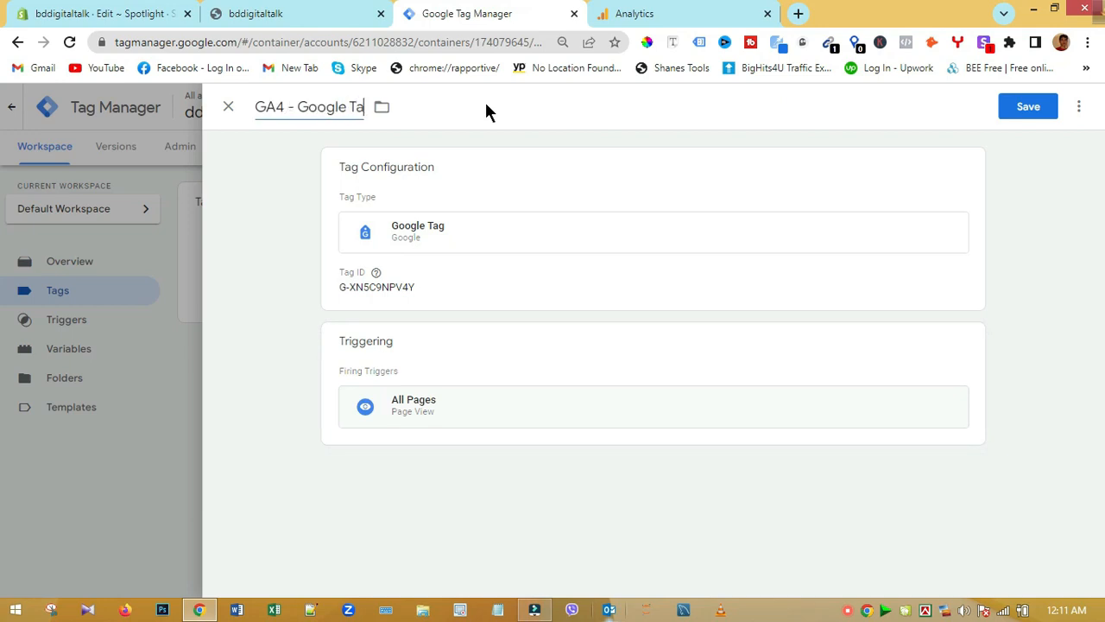
pyautogui.click(1020, 111)
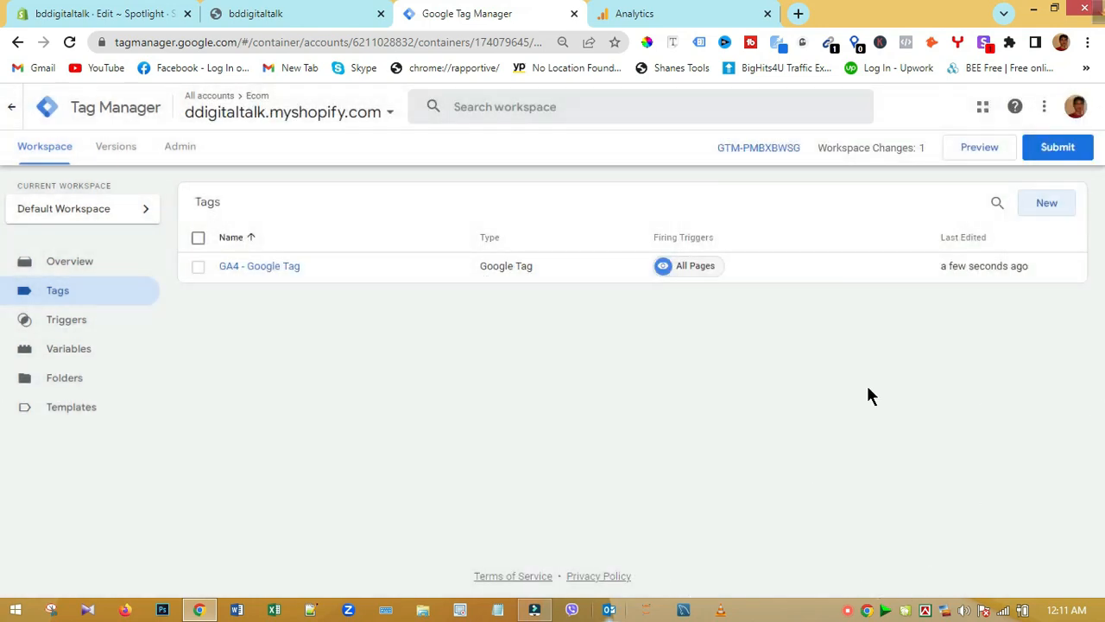
# Switch to Google Analytics and close the Google tag settings to return to the Bddigital web stream details.
pyautogui.click(686, 13)
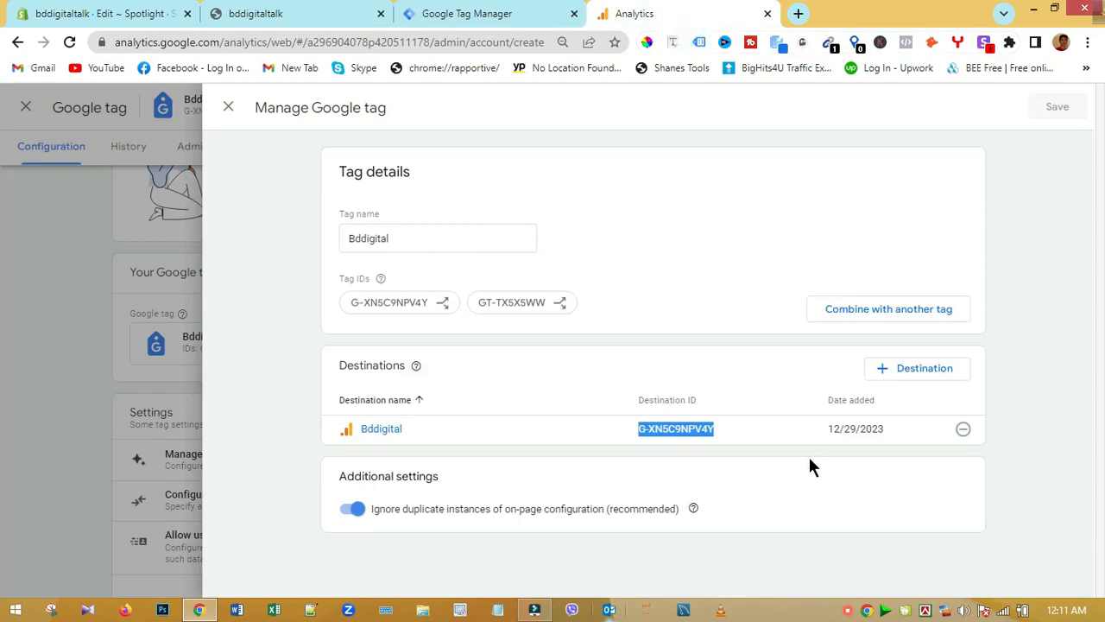
pyautogui.click(229, 108)
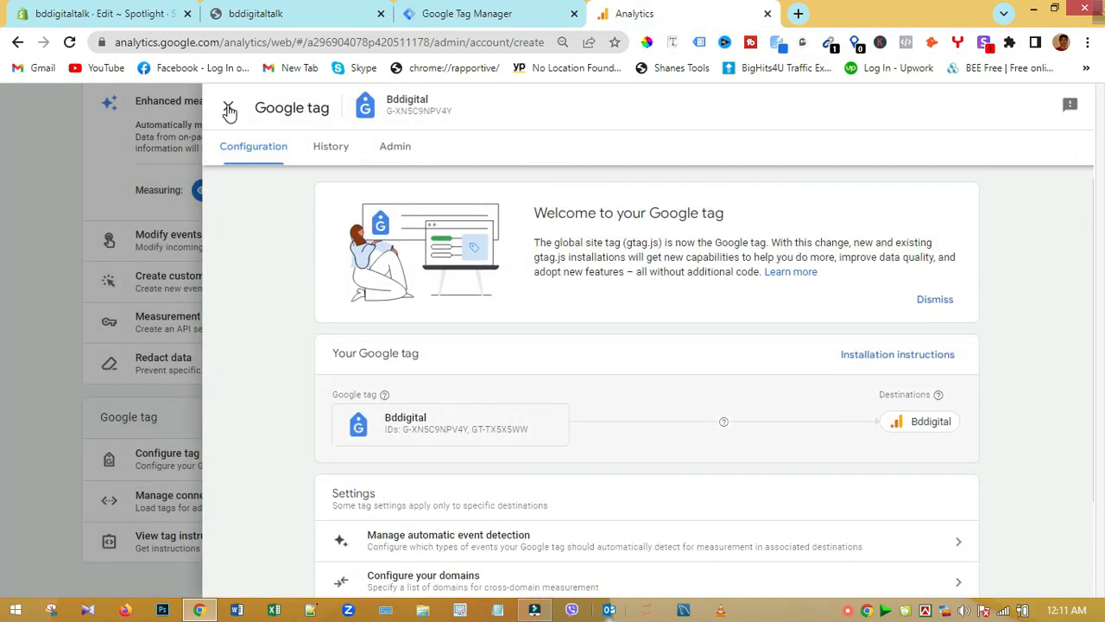
pyautogui.click(390, 151)
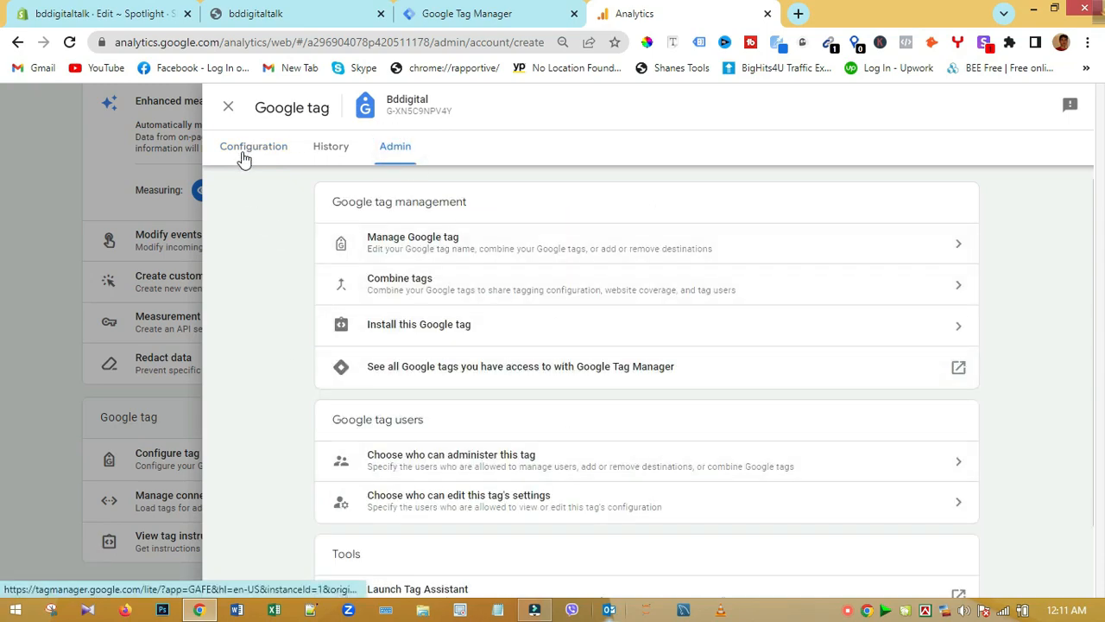
pyautogui.click(227, 106)
pyautogui.scroll(4, 643, 407)
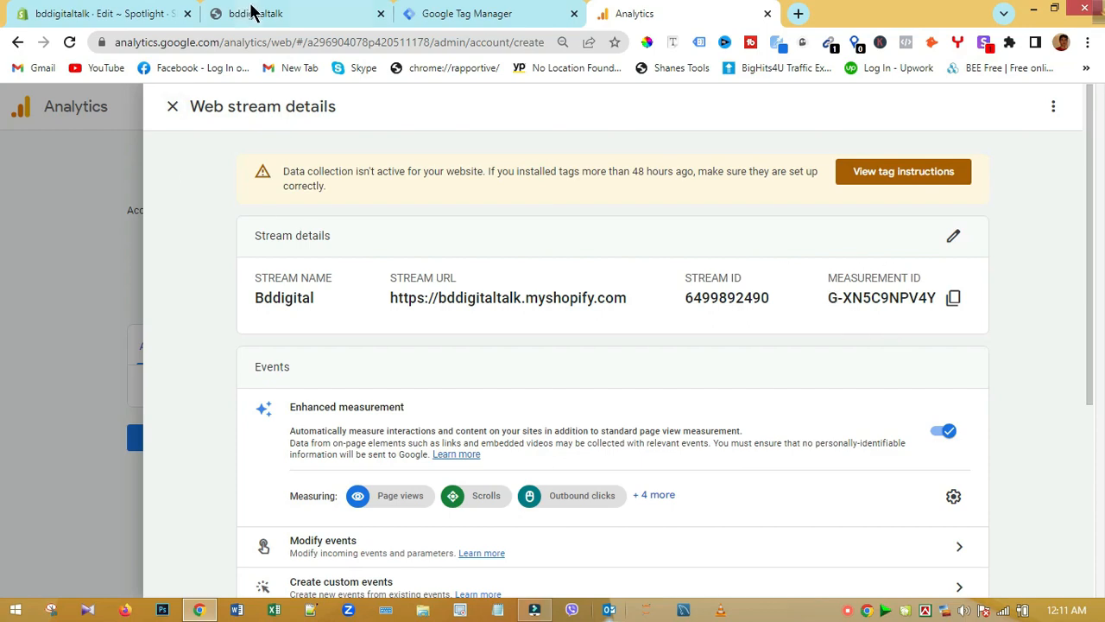
# Copy the measurement ID from the Bddigital web stream details.
pyautogui.click(457, 13)
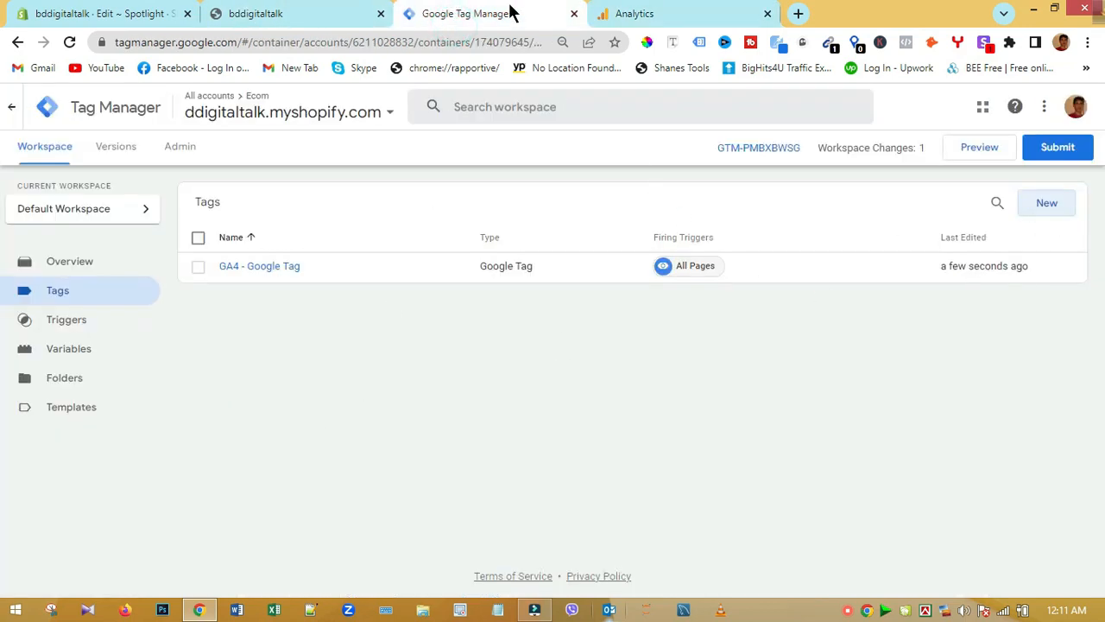
pyautogui.click(630, 12)
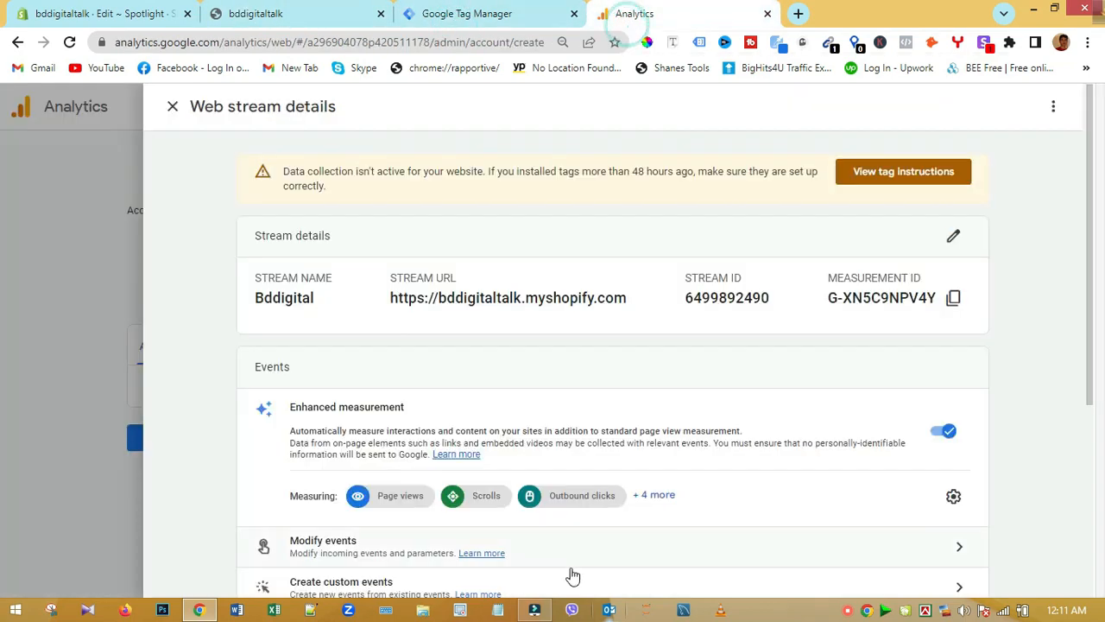
pyautogui.click(954, 297)
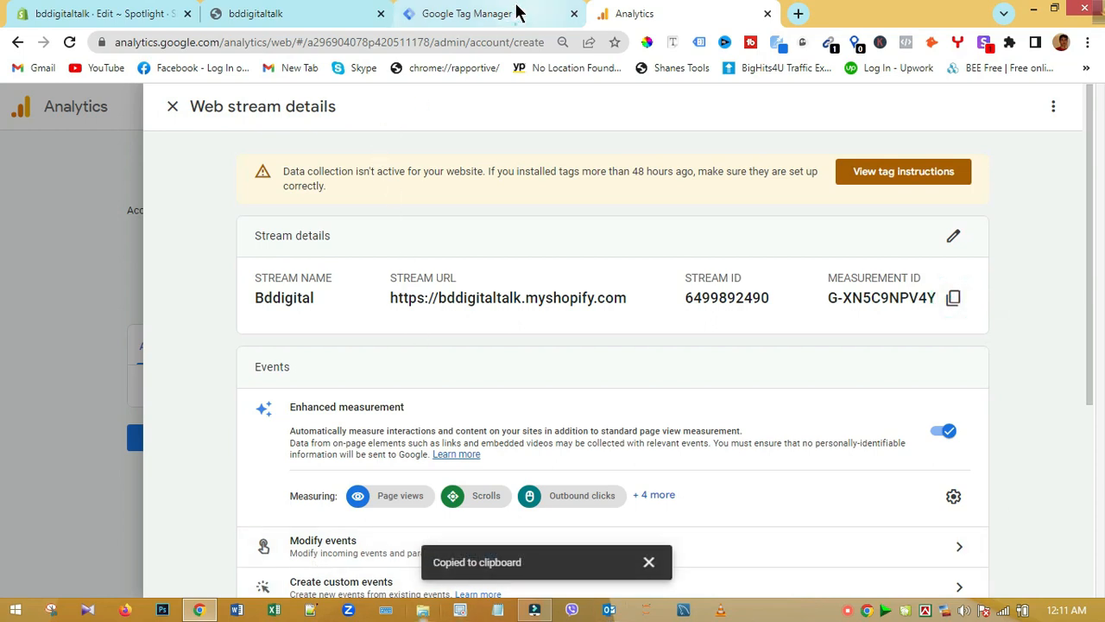
# Switch to Google Tag Manager and start a new tag of type Google Analytics: GA4 Event.
pyautogui.click(516, 12)
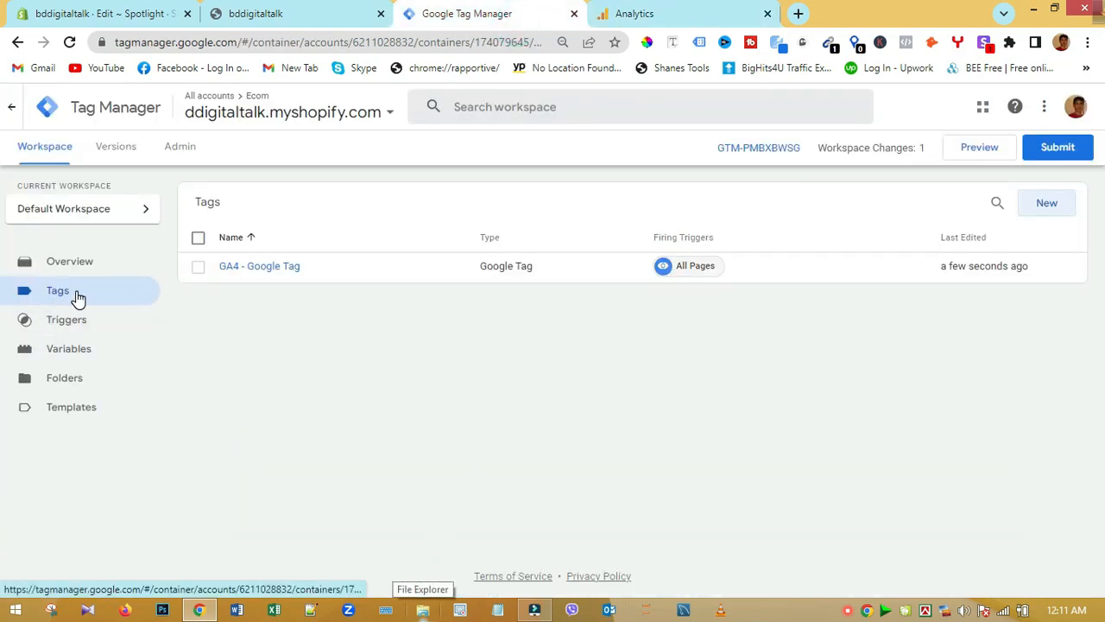
pyautogui.click(1046, 205)
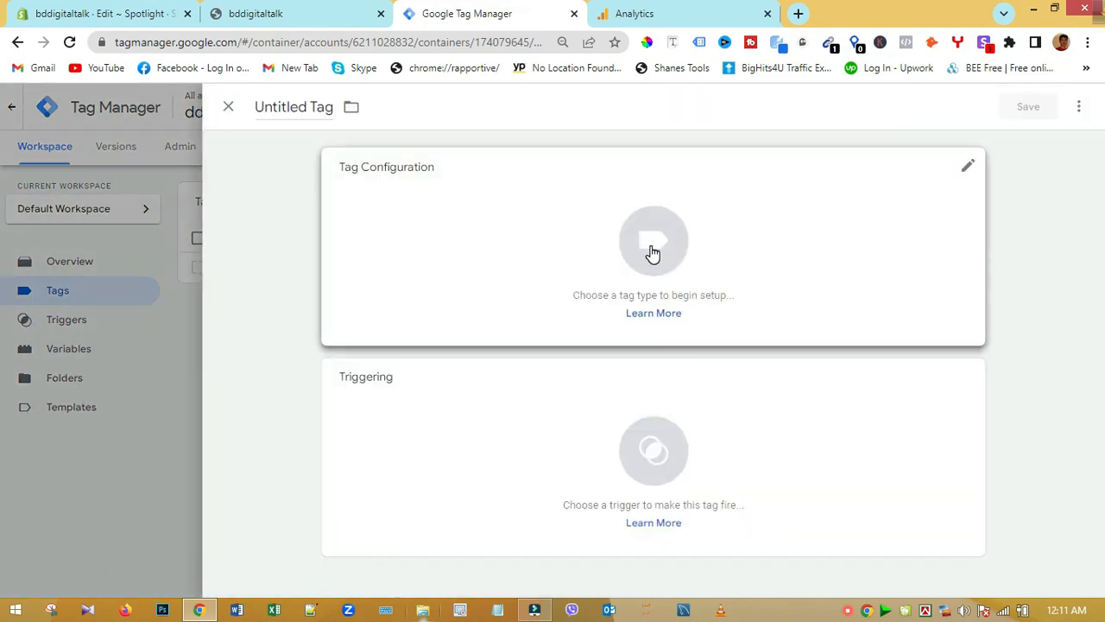
pyautogui.click(653, 252)
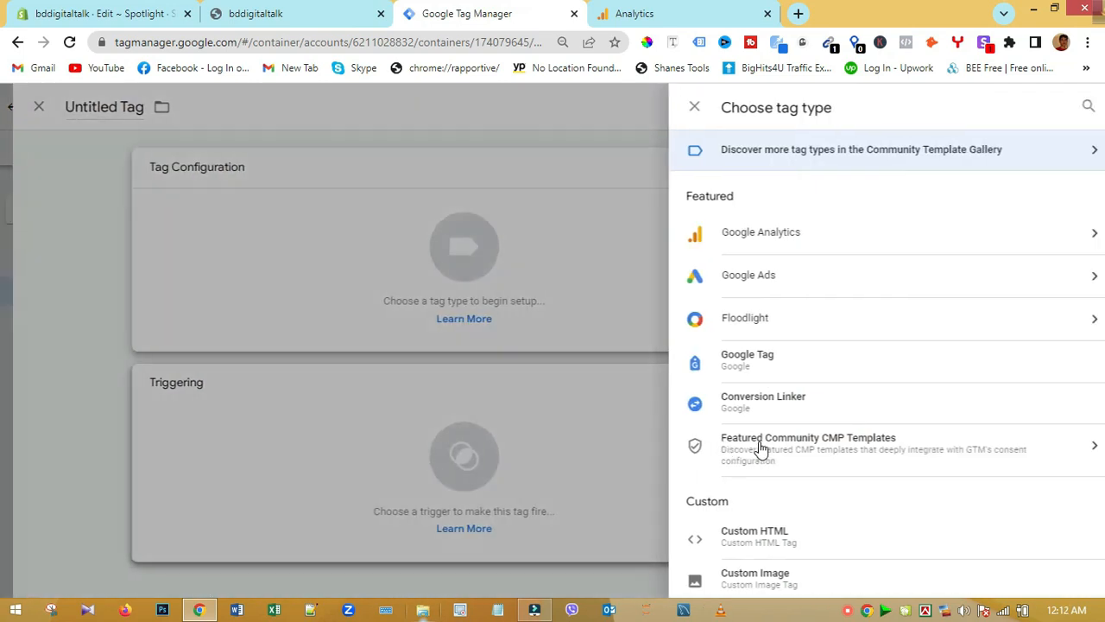
pyautogui.click(741, 234)
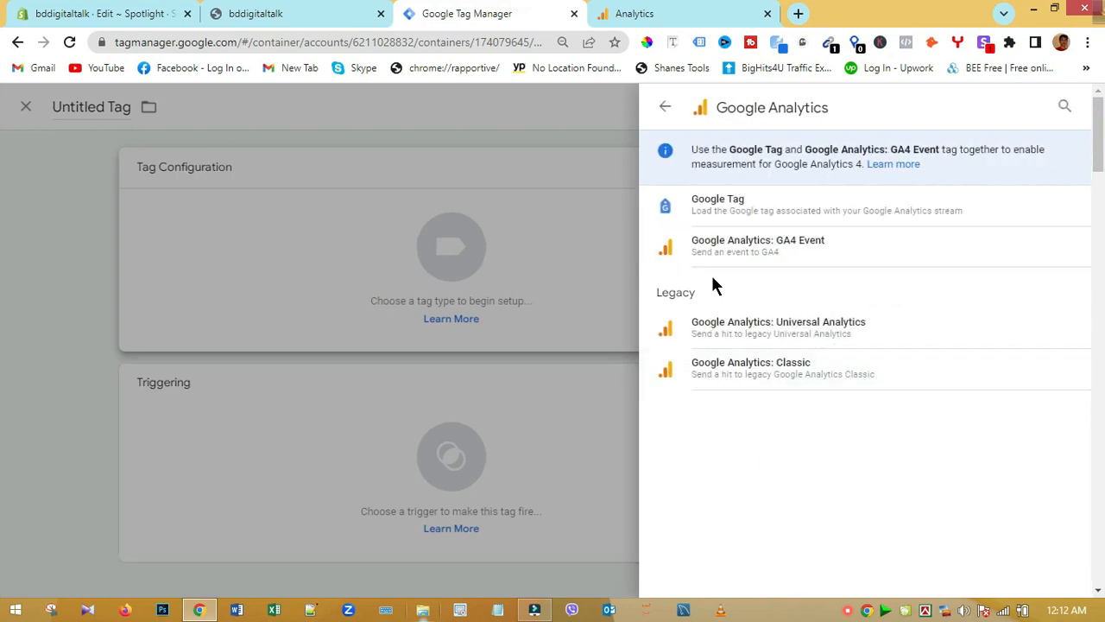
pyautogui.click(812, 248)
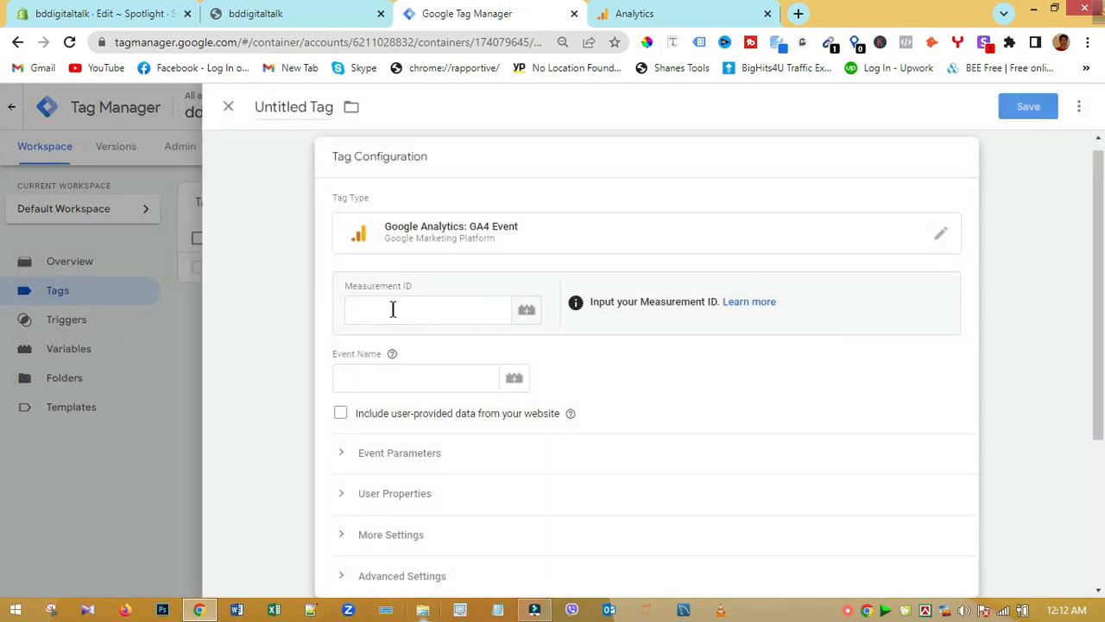
# Set the event tag's measurement ID to G-XN5C9NPV4Y and its event name to page_view.
pyautogui.click(409, 308)
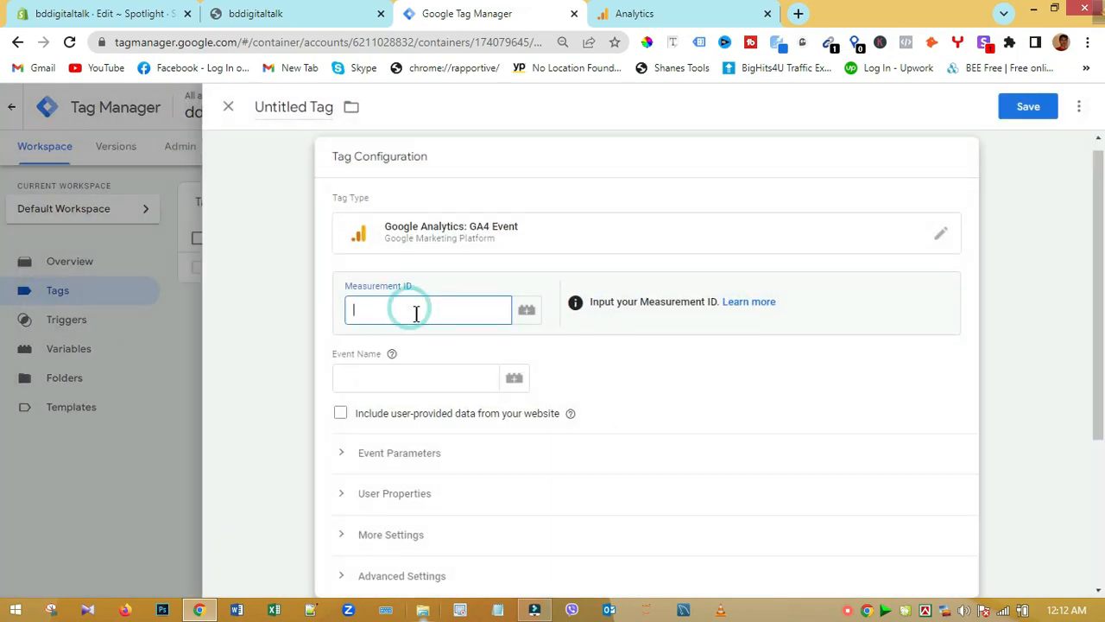
pyautogui.hotkey('ctrl', 'v')
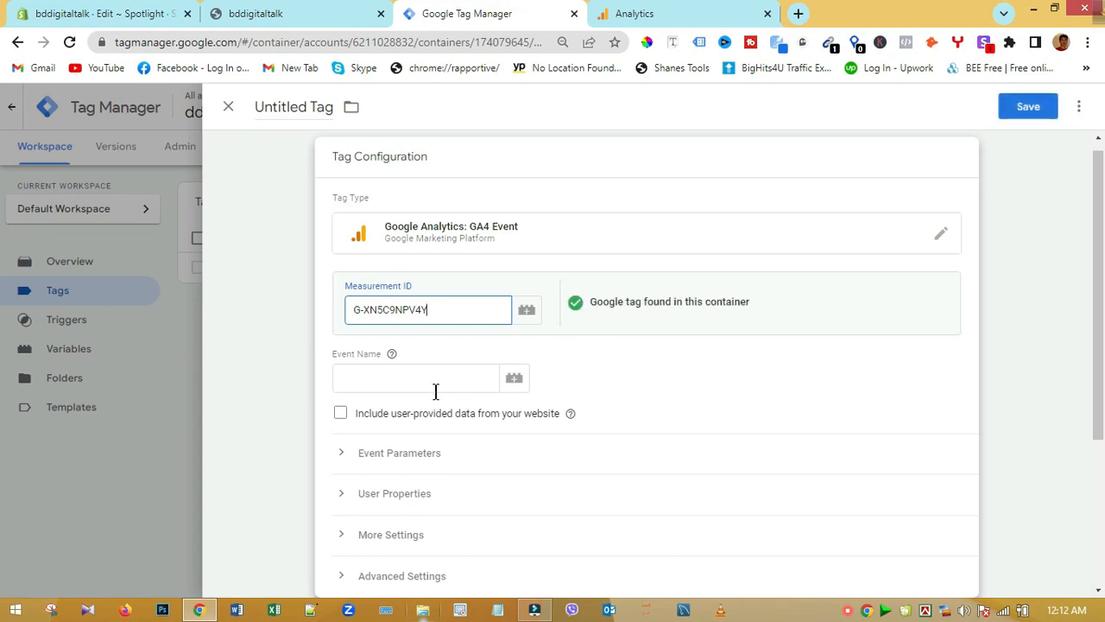
pyautogui.click(383, 378)
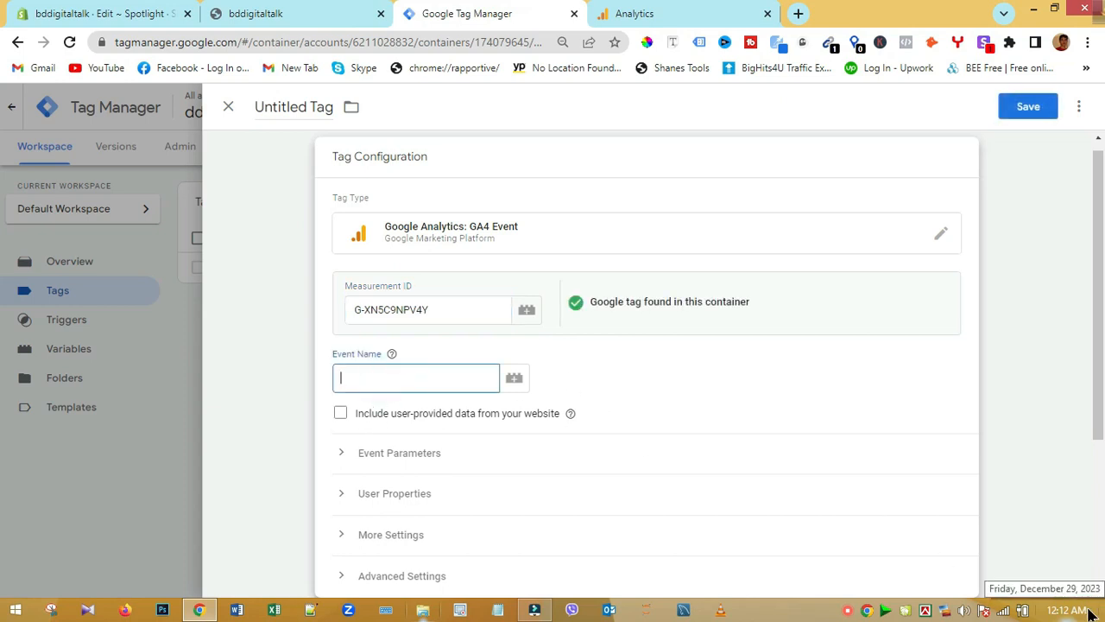
pyautogui.write('page_view')
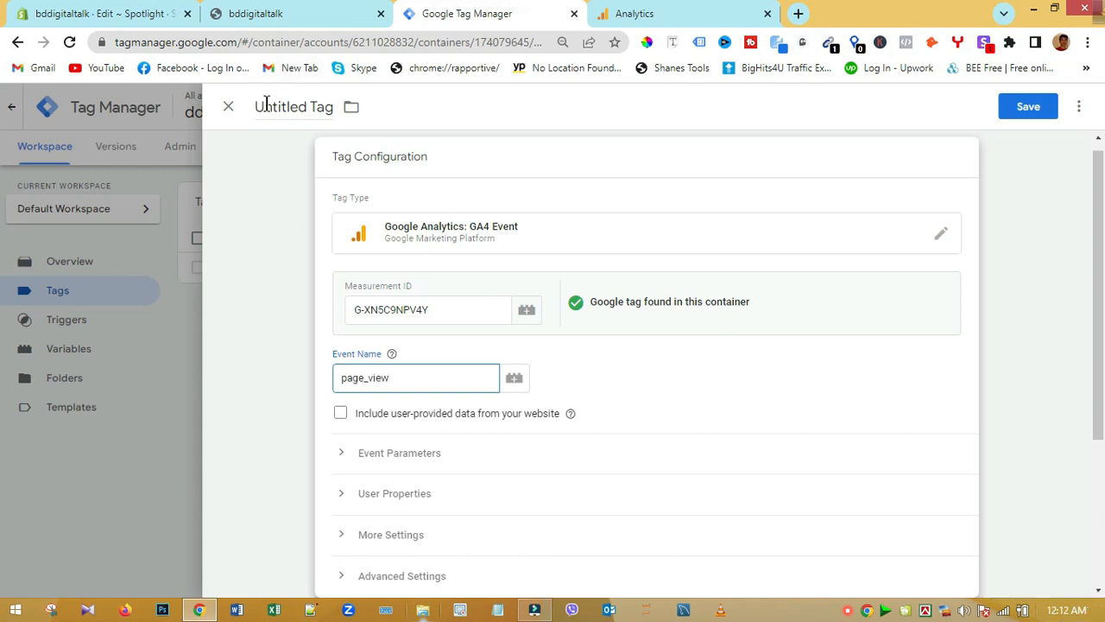
# Name the event tag "GA4 - Page View Tag".
pyautogui.click(258, 105)
pyautogui.write('GA4 -')
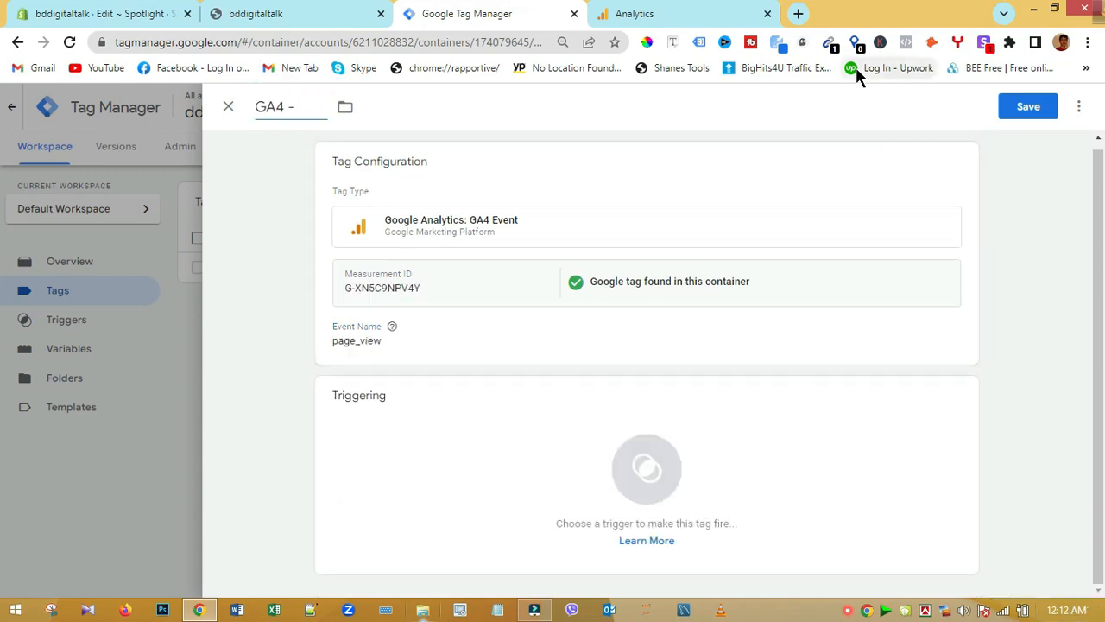
pyautogui.write(' Page View E')
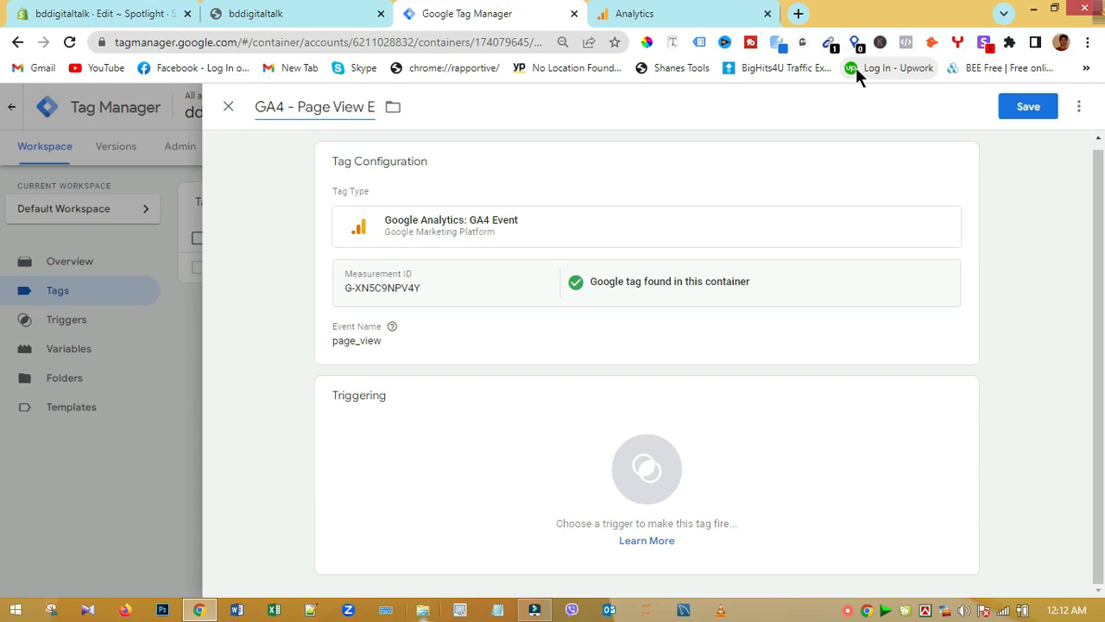
pyautogui.press('BackSpace')
pyautogui.press('BackSpace')
pyautogui.write('Tag')
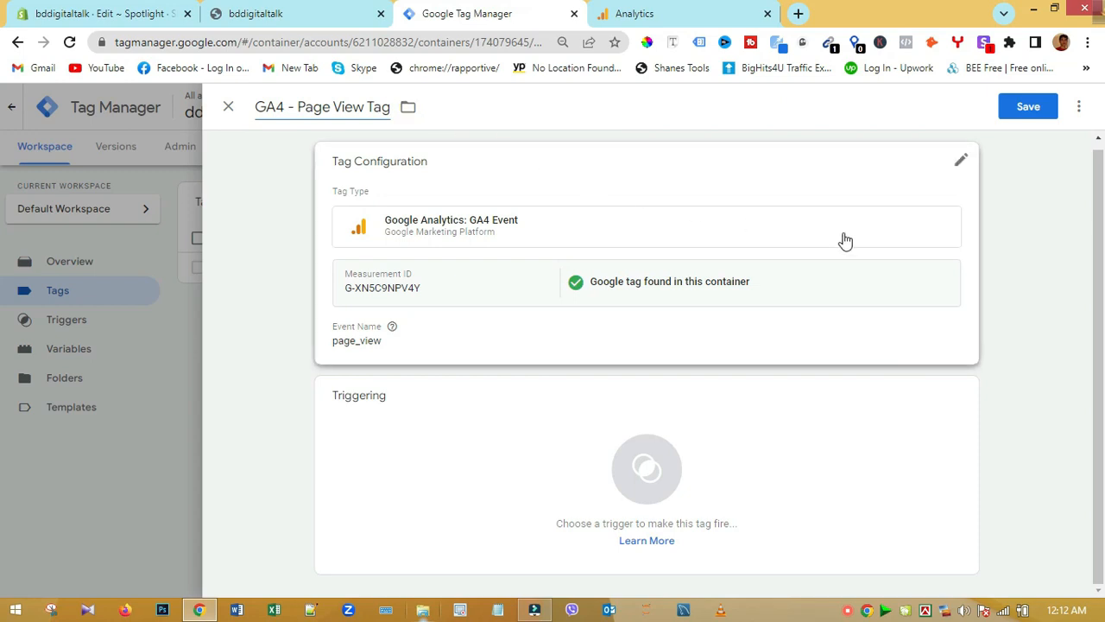
# Assign the All Pages trigger to the page view tag and save it.
pyautogui.click(647, 469)
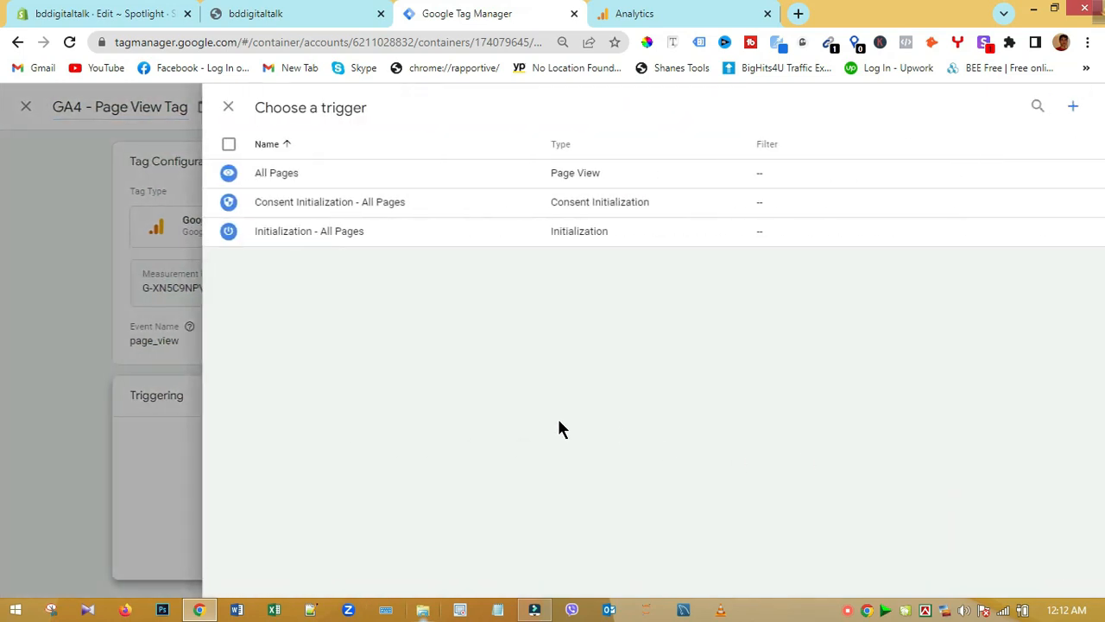
pyautogui.click(294, 175)
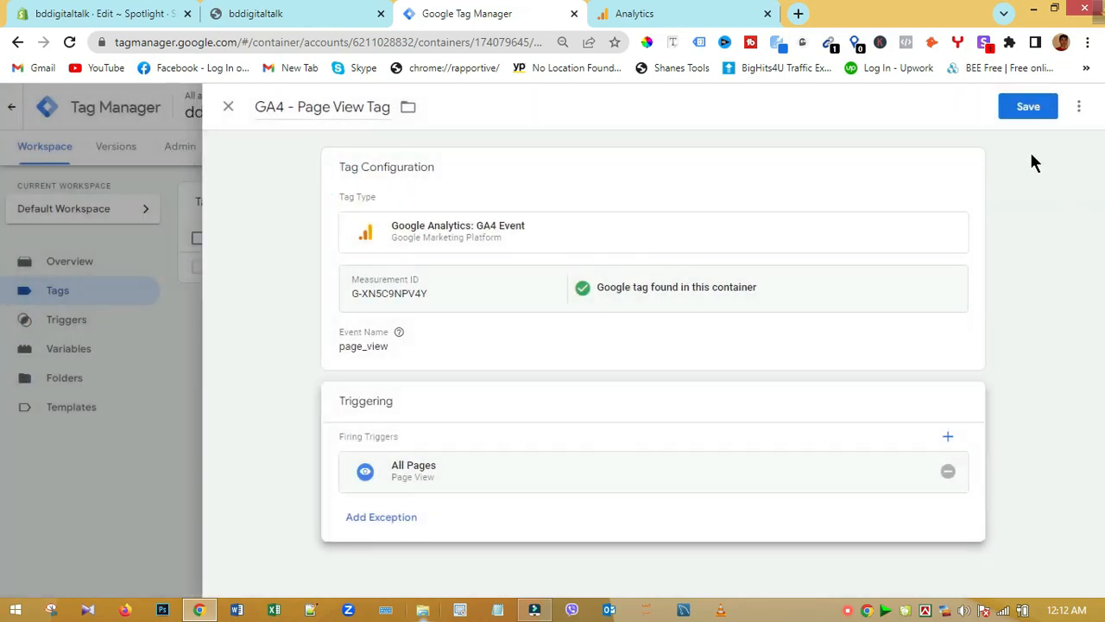
pyautogui.click(1020, 111)
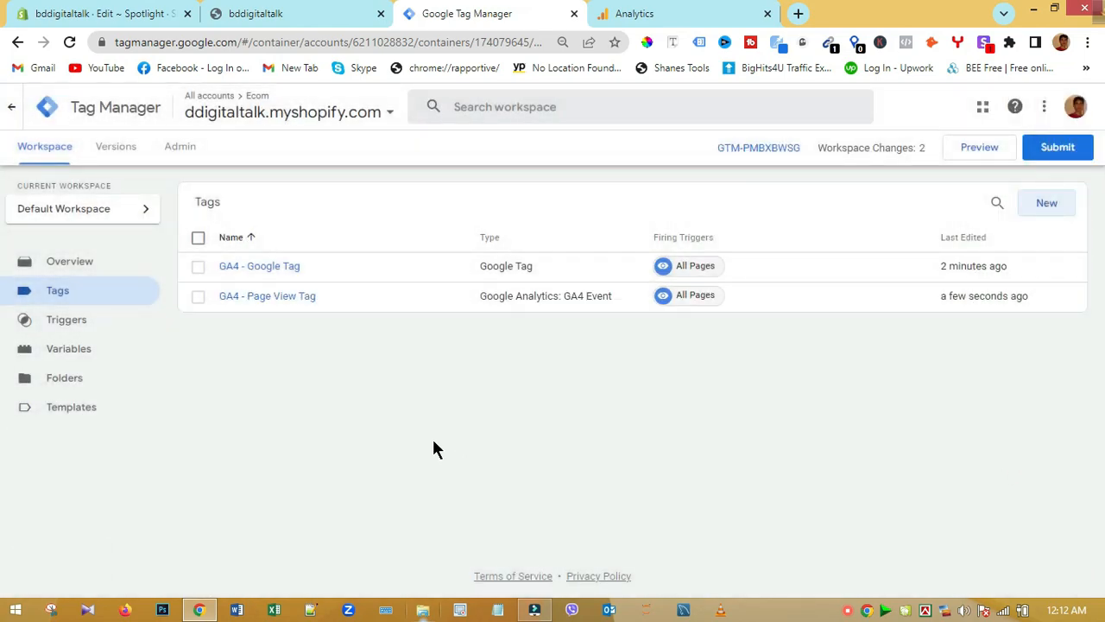
# Publish the workspace changes live without a version name or description, review the published version, and return to the workspace overview.
pyautogui.click(1048, 147)
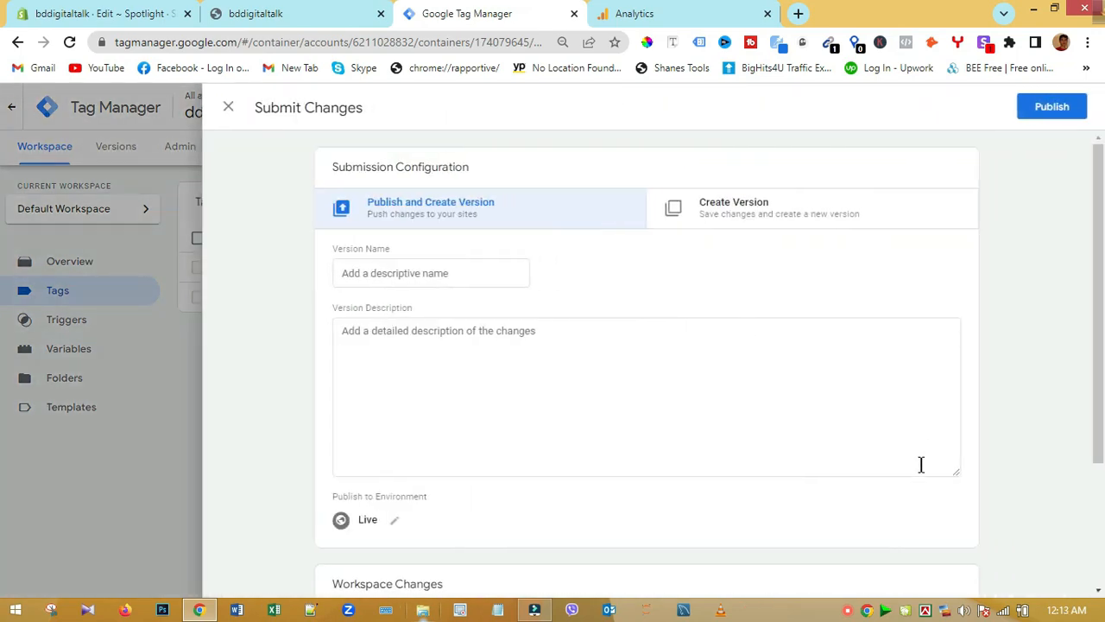
pyautogui.click(1053, 114)
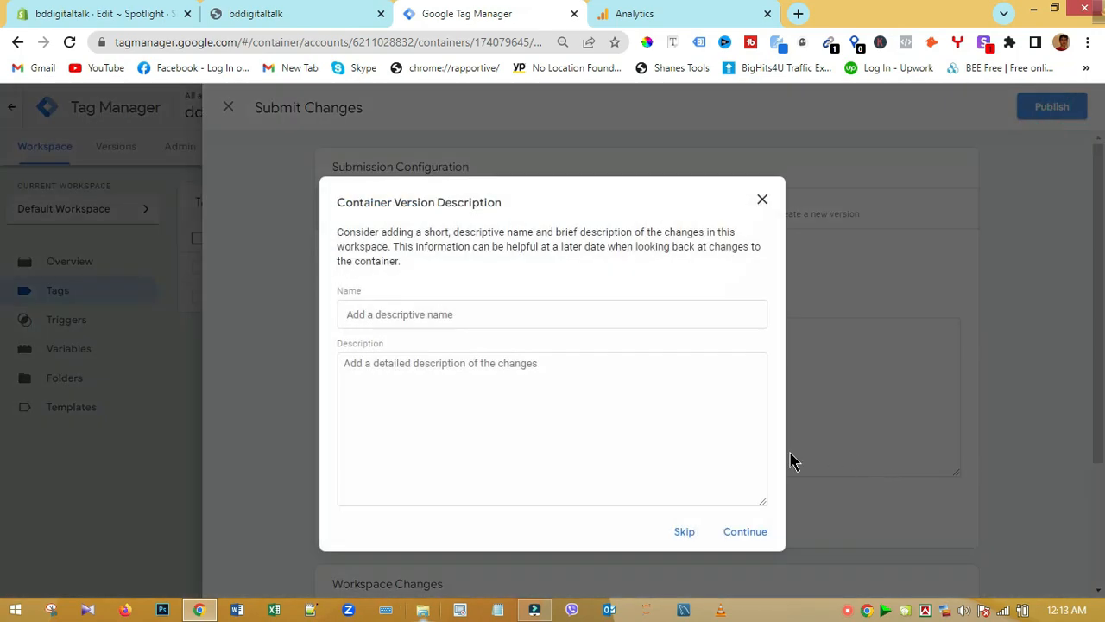
pyautogui.click(734, 540)
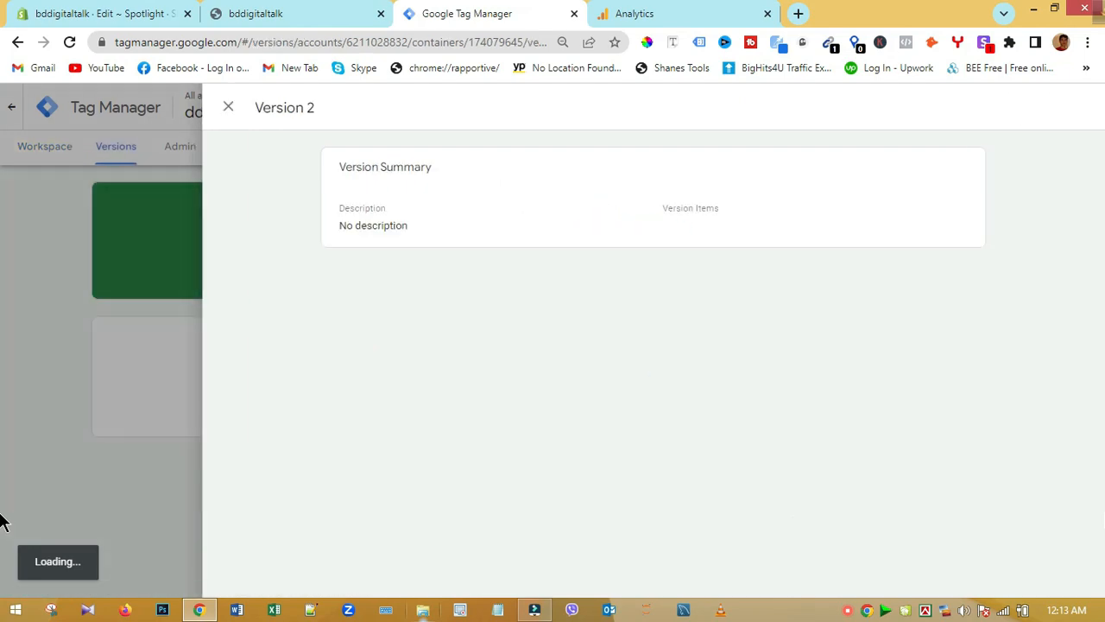
pyautogui.scroll(-10, 715, 446)
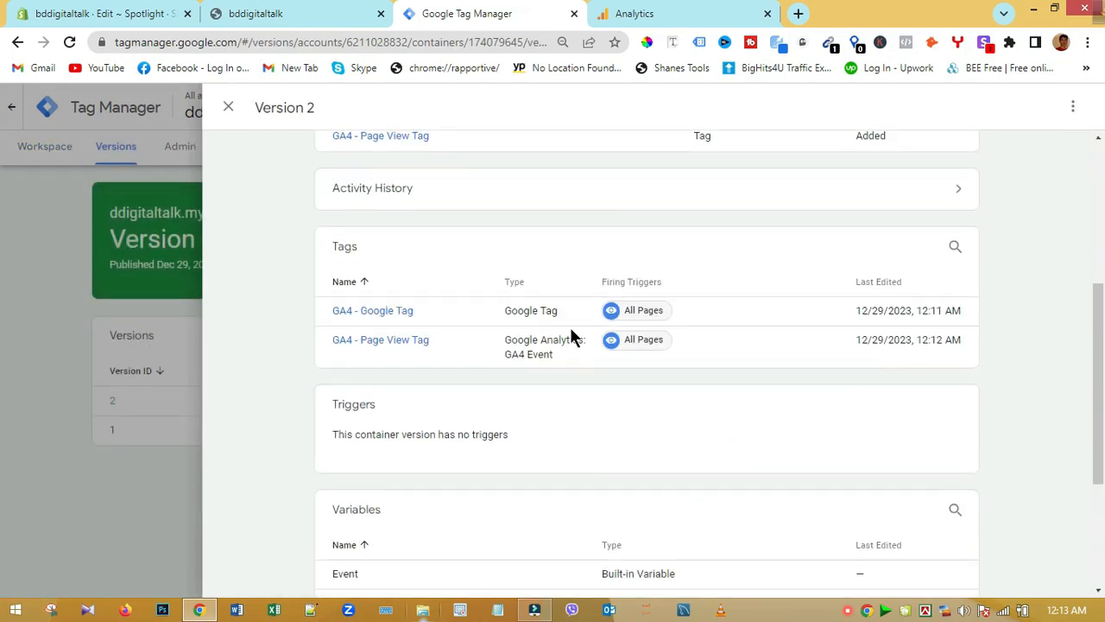
pyautogui.click(228, 107)
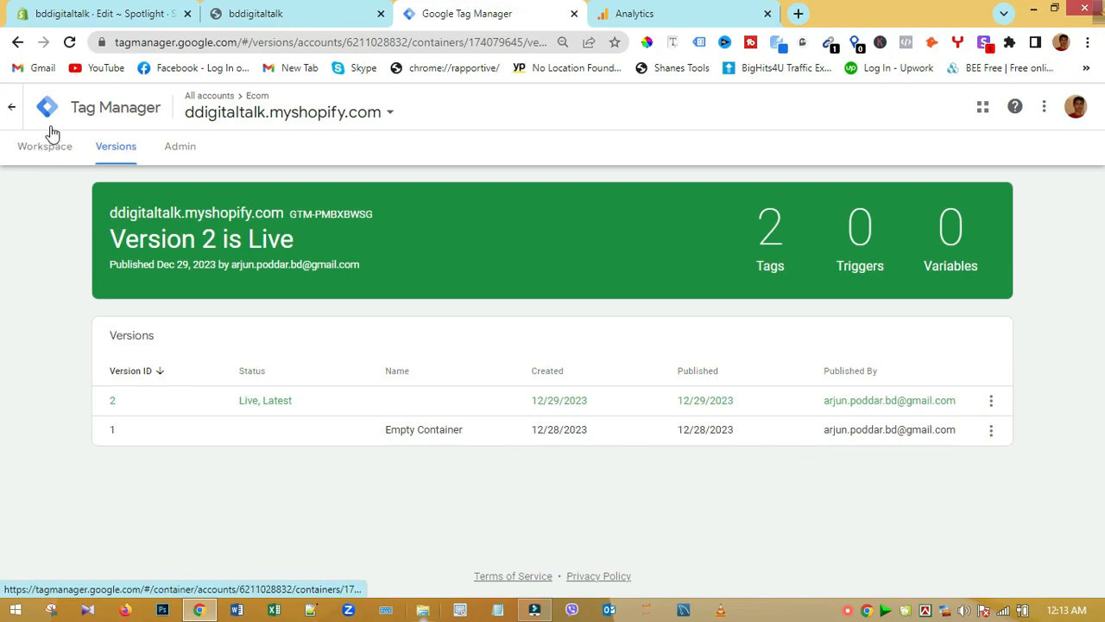
pyautogui.click(43, 152)
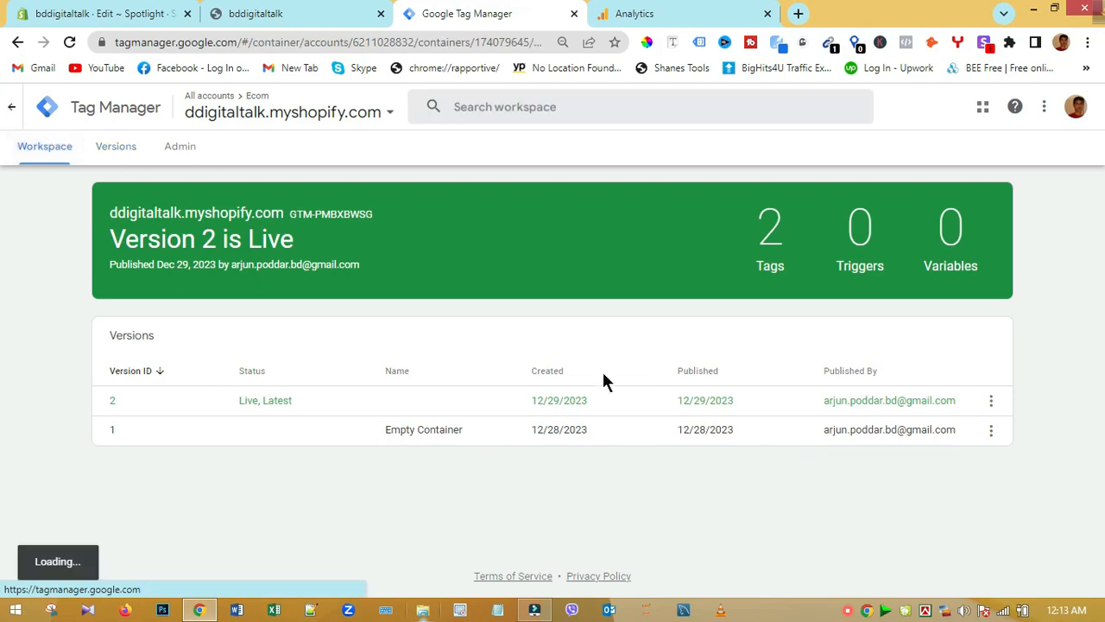
pyautogui.scroll(-1, 749, 473)
pyautogui.scroll(1, 750, 473)
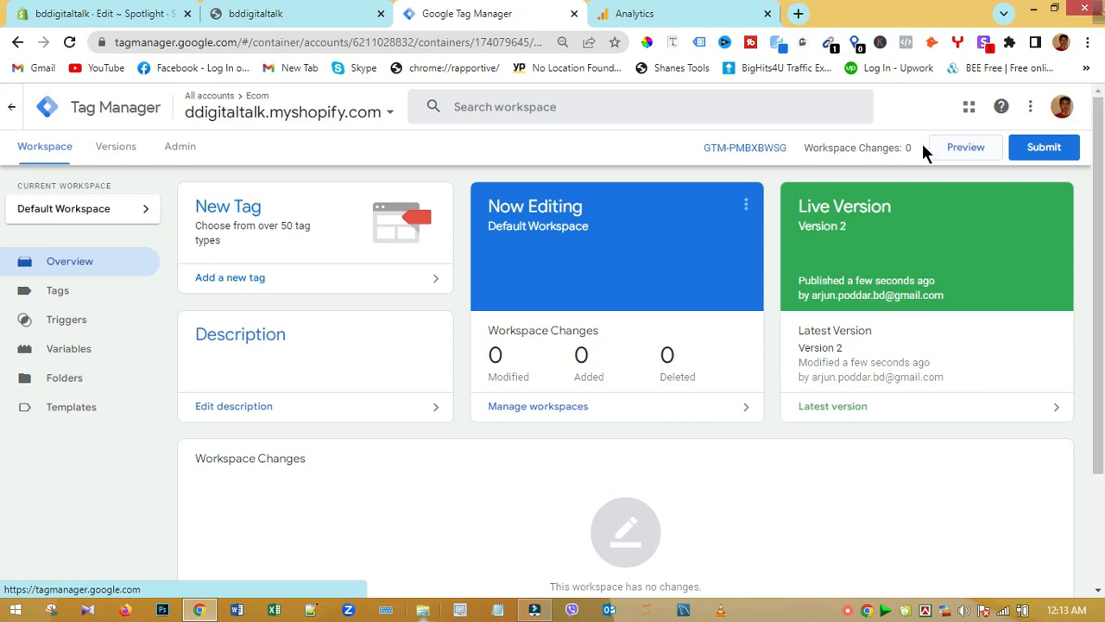
pyautogui.click(960, 149)
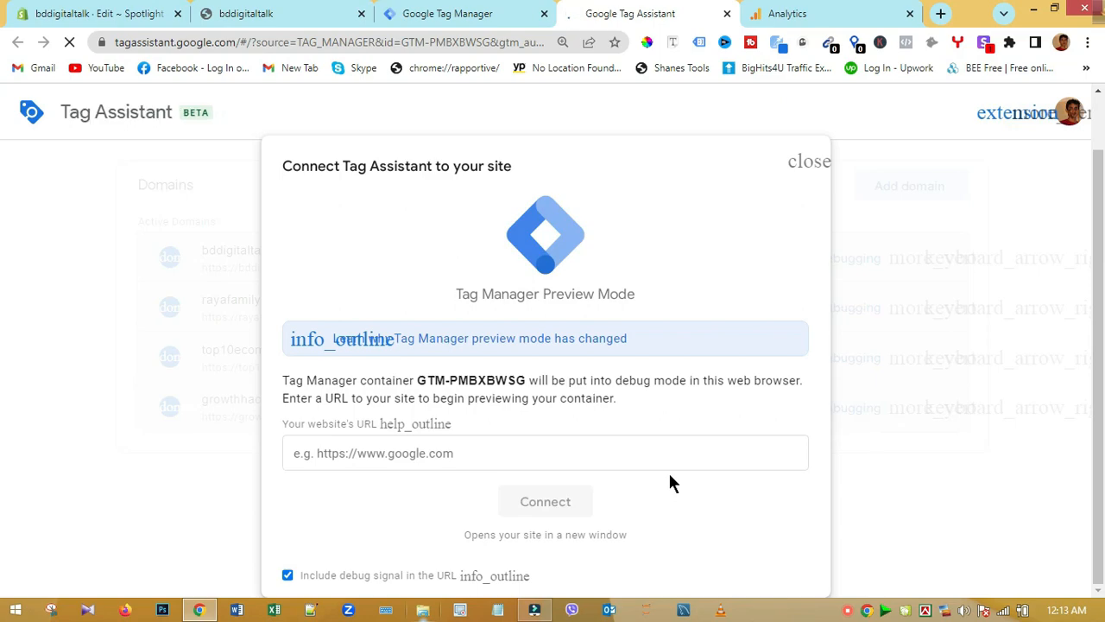
pyautogui.click(281, 13)
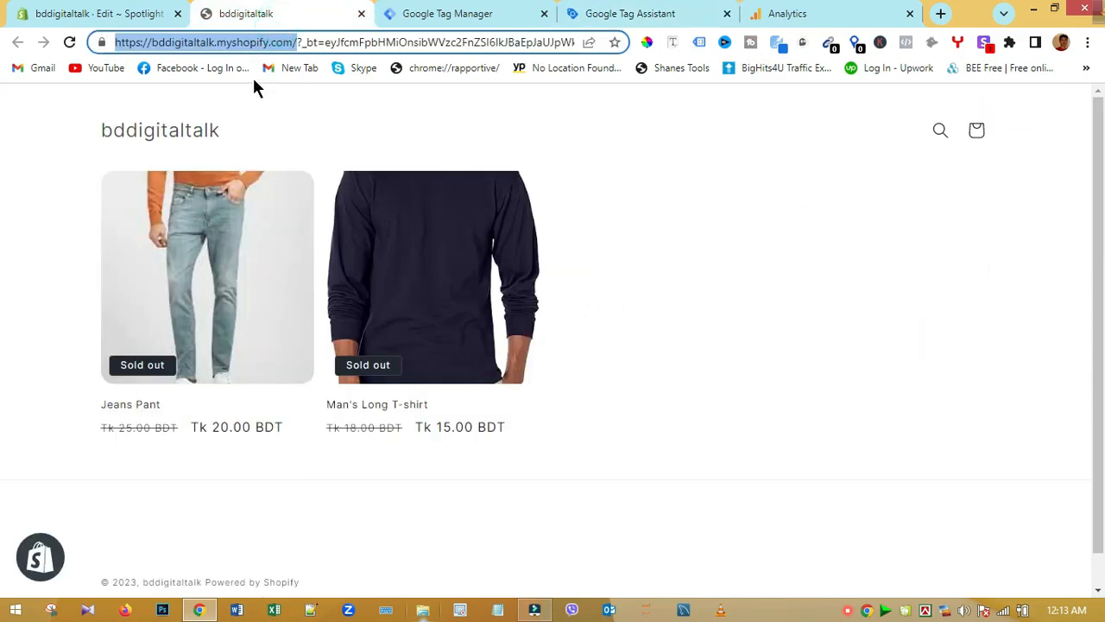
pyautogui.click(626, 13)
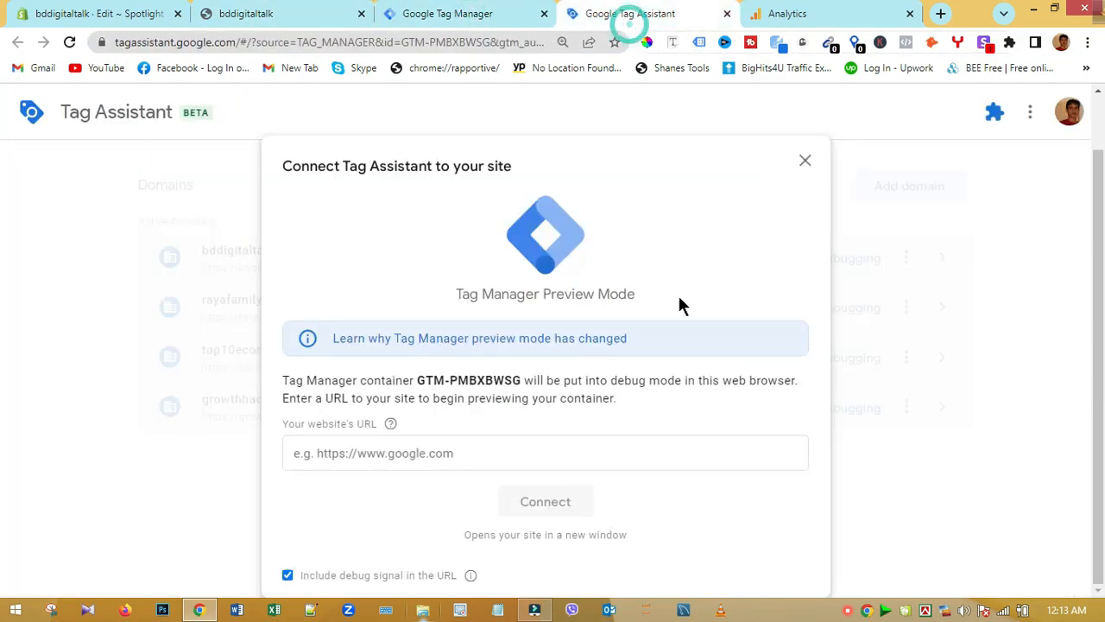
pyautogui.click(490, 450)
pyautogui.press('Down')
pyautogui.press('Down')
pyautogui.press('Down')
pyautogui.press('Return')
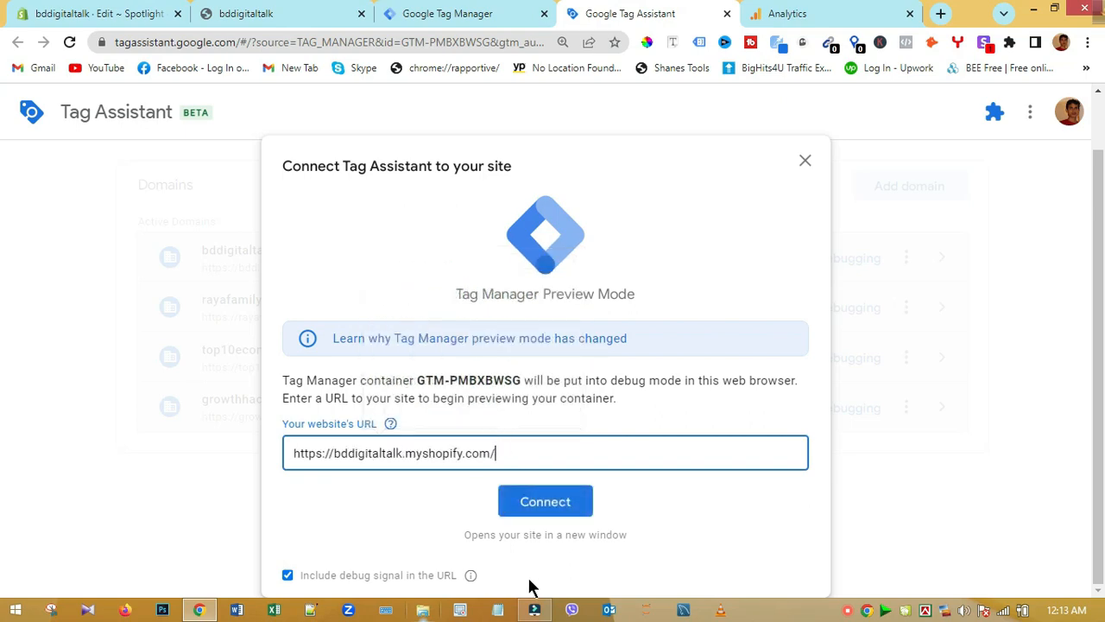
pyautogui.click(547, 511)
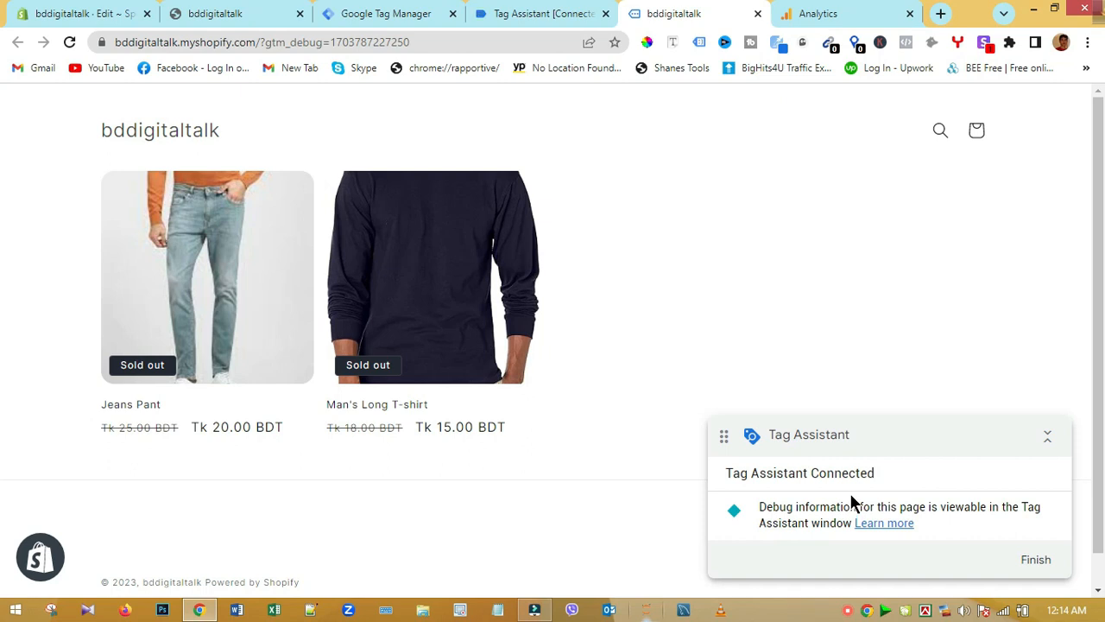
# Open the Jeans Pant product page in the connected store and scroll through it to generate tracking events.
pyautogui.click(210, 273)
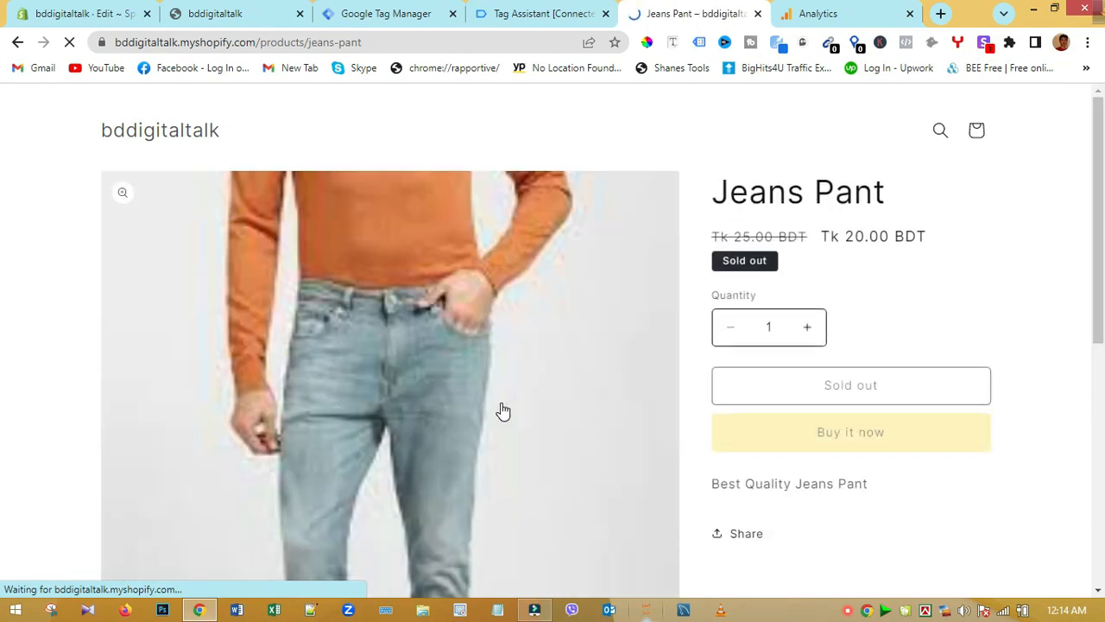
pyautogui.scroll(-5, 499, 419)
pyautogui.scroll(5, 501, 429)
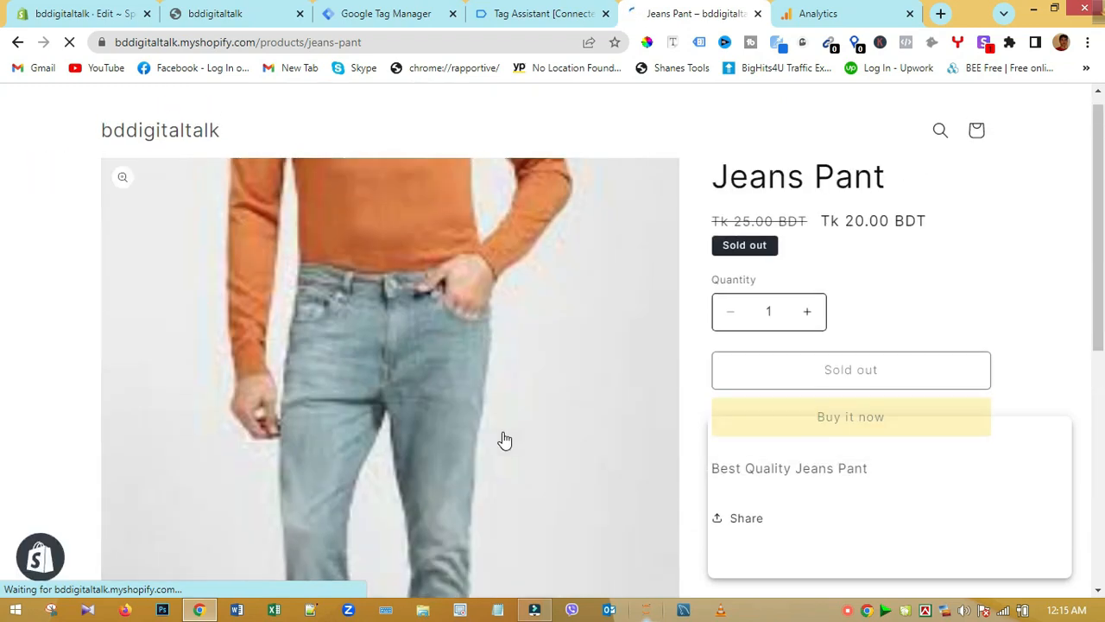
pyautogui.scroll(-5, 510, 430)
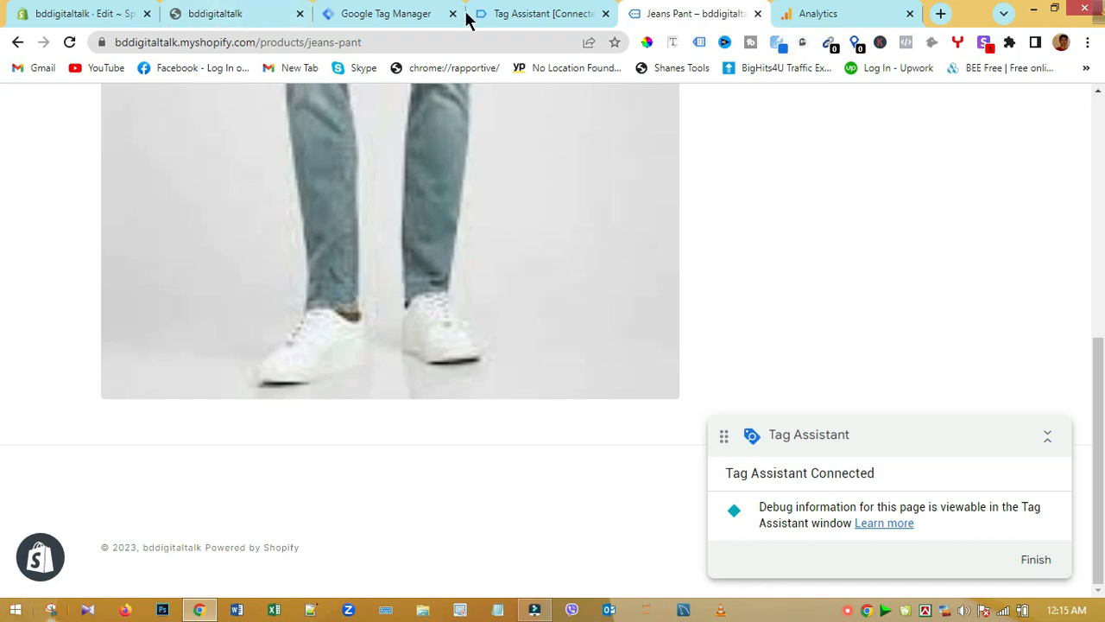
# Switch to Tag Assistant, dismiss the connection notice and check which tags of container GTM-PMBXBWSG fired.
pyautogui.click(388, 13)
pyautogui.click(562, 13)
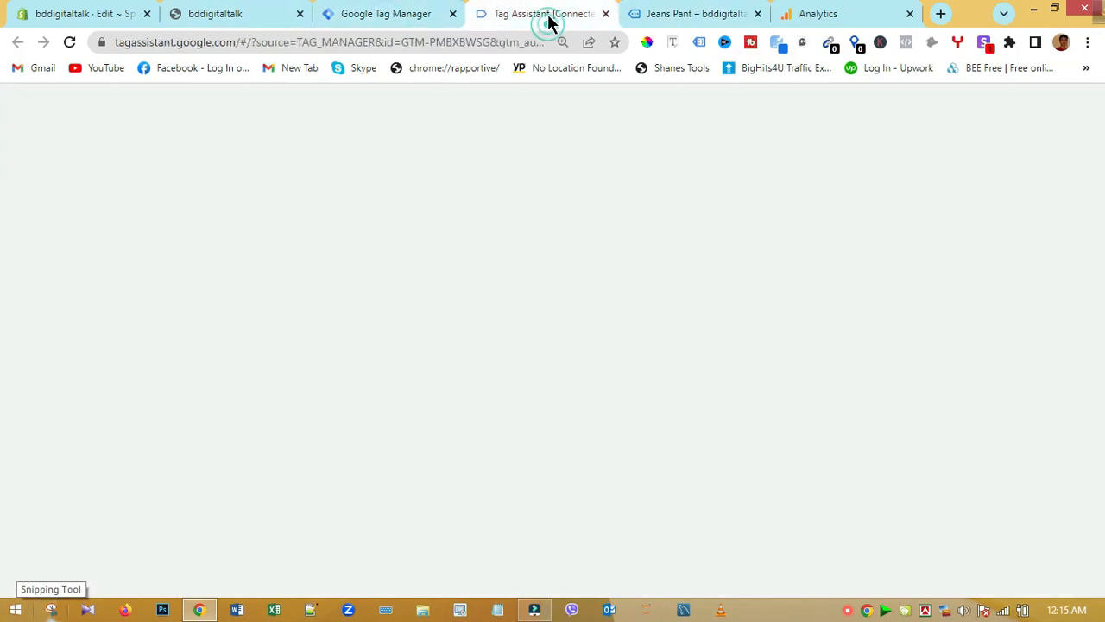
pyautogui.click(562, 421)
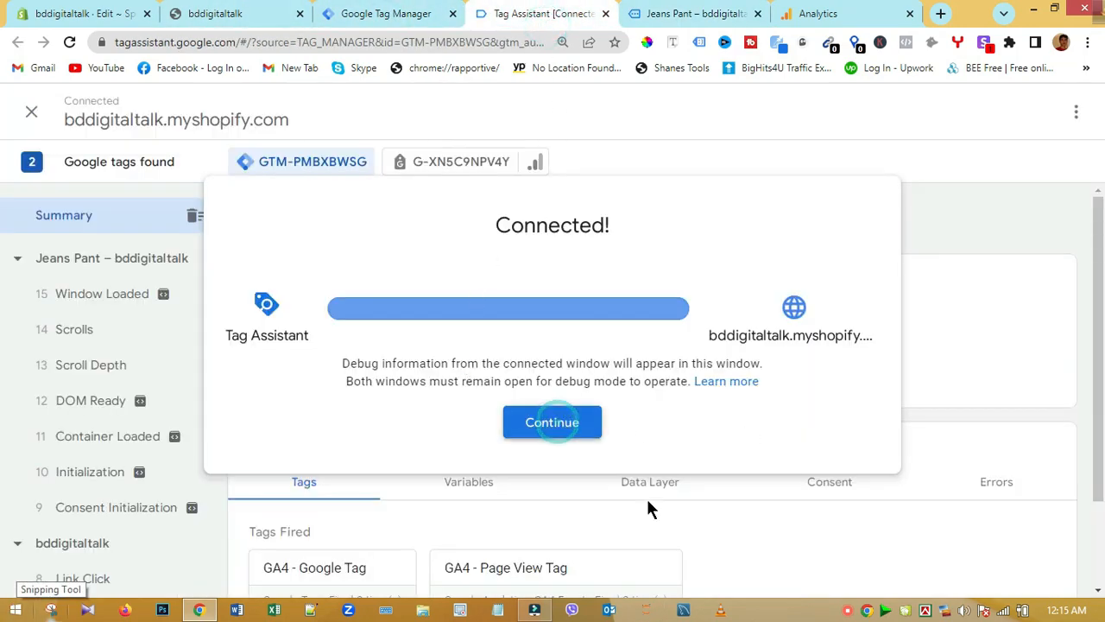
pyautogui.scroll(-1, 595, 510)
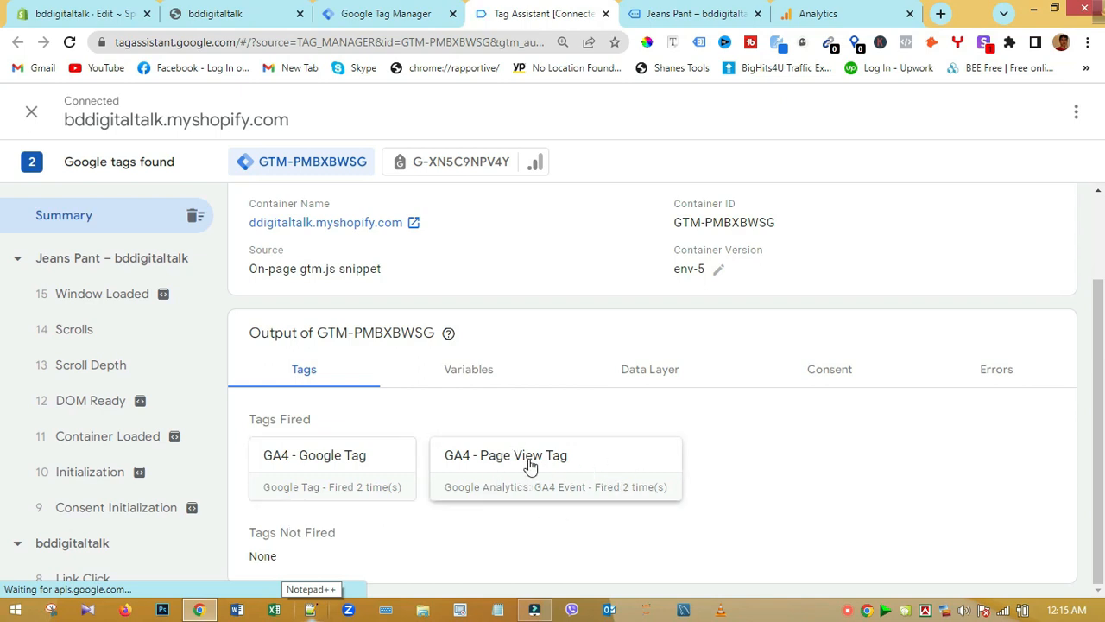
pyautogui.click(713, 12)
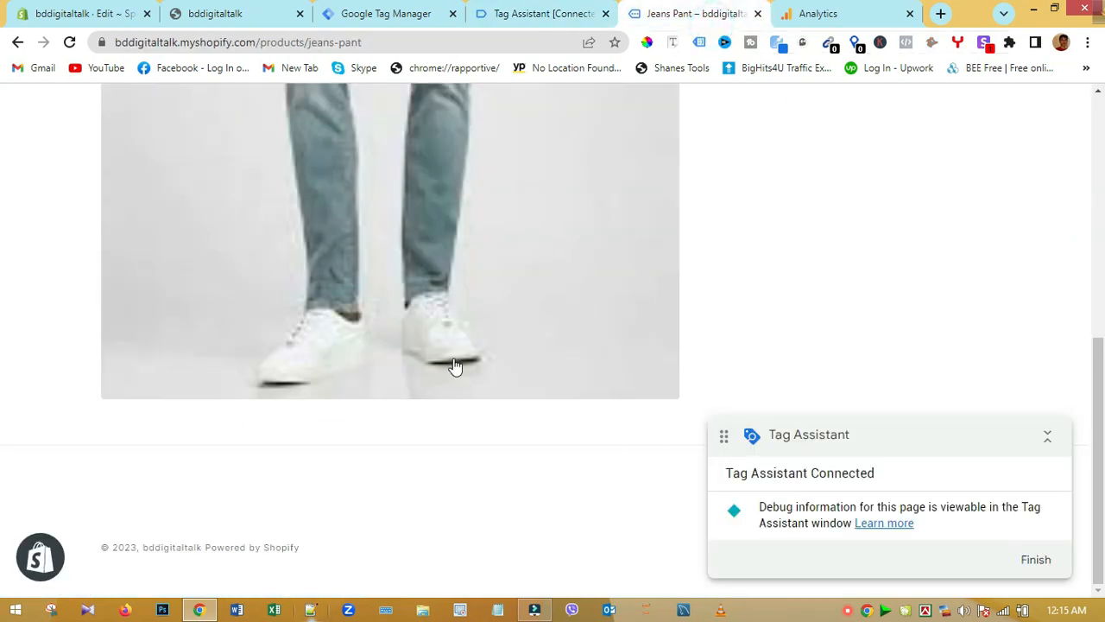
pyautogui.scroll(10, 458, 380)
pyautogui.click(520, 13)
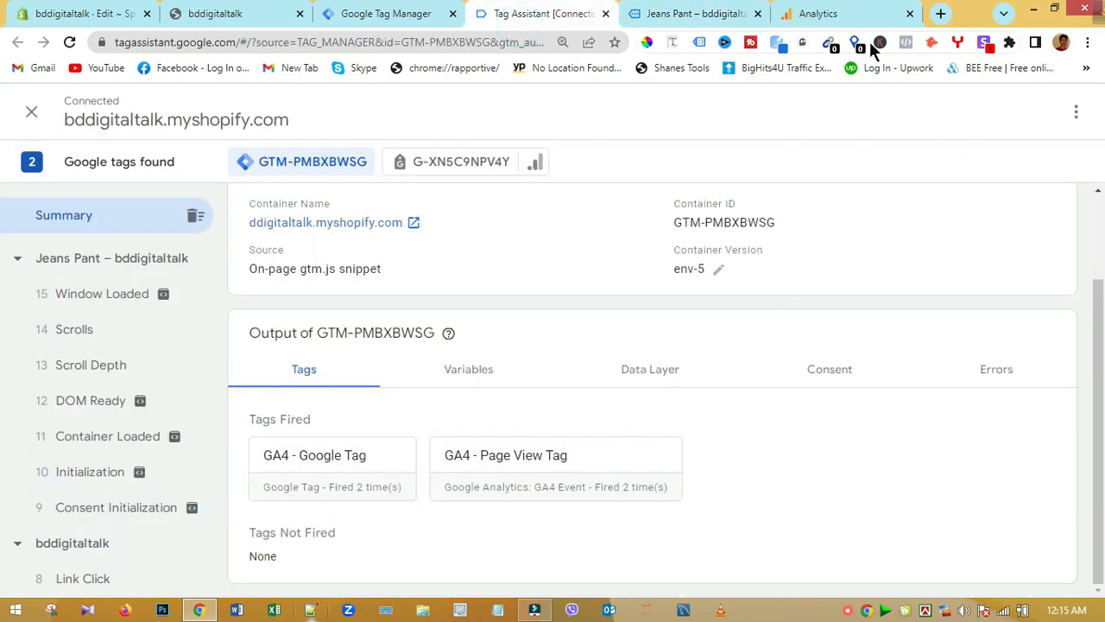
# Switch to Google Analytics, close the web stream details, and finish the data collection setup to reach the property's home page.
pyautogui.click(828, 15)
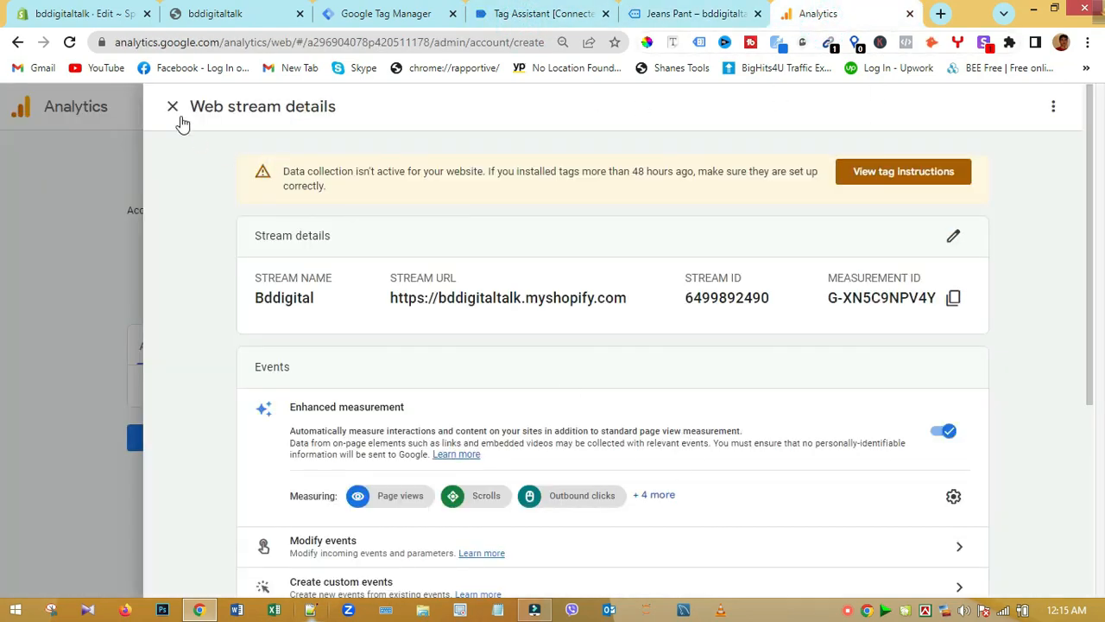
pyautogui.click(175, 111)
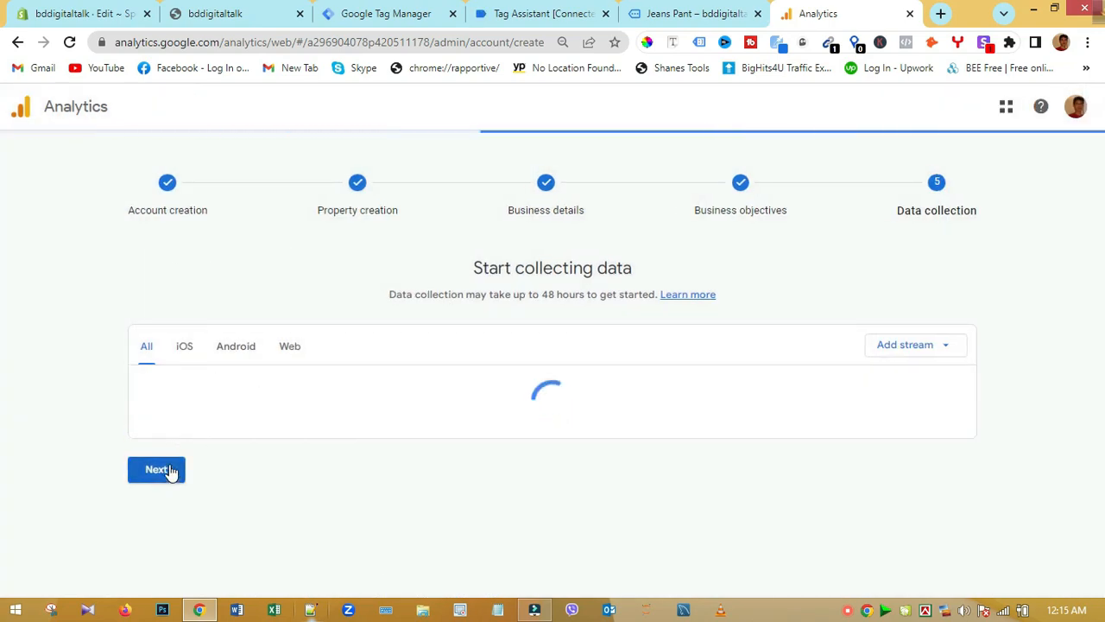
pyautogui.click(171, 472)
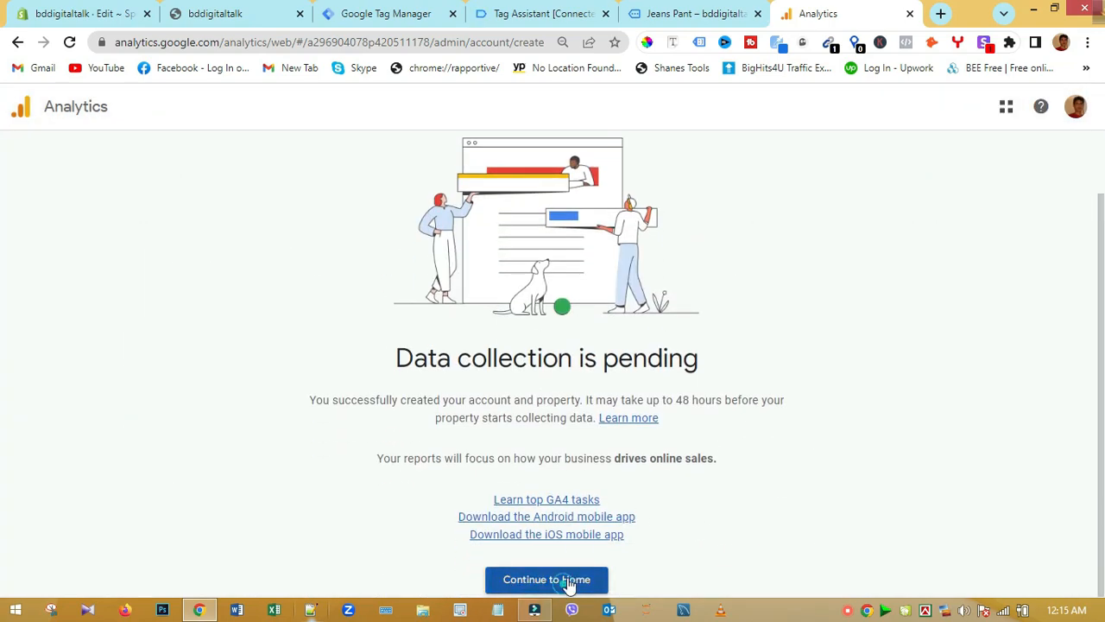
pyautogui.click(569, 585)
pyautogui.scroll(-5, 411, 378)
# Open DebugView for the Bddigital property and inspect the parameters of a page_view event.
pyautogui.moveTo(16, 571)
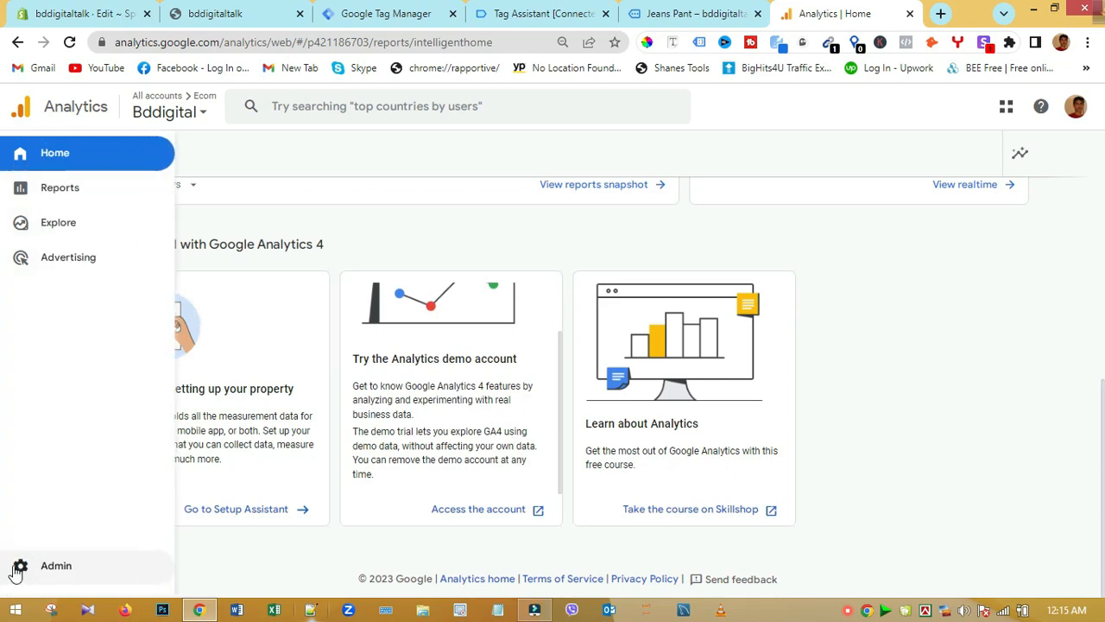
pyautogui.click(67, 570)
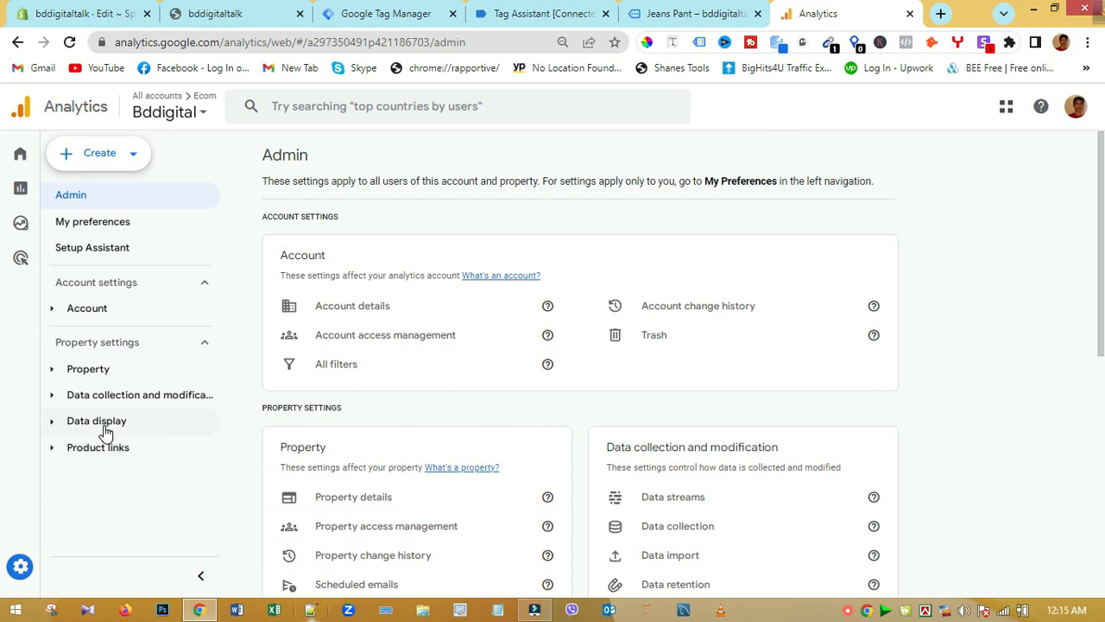
pyautogui.click(103, 421)
pyautogui.scroll(-2, 285, 518)
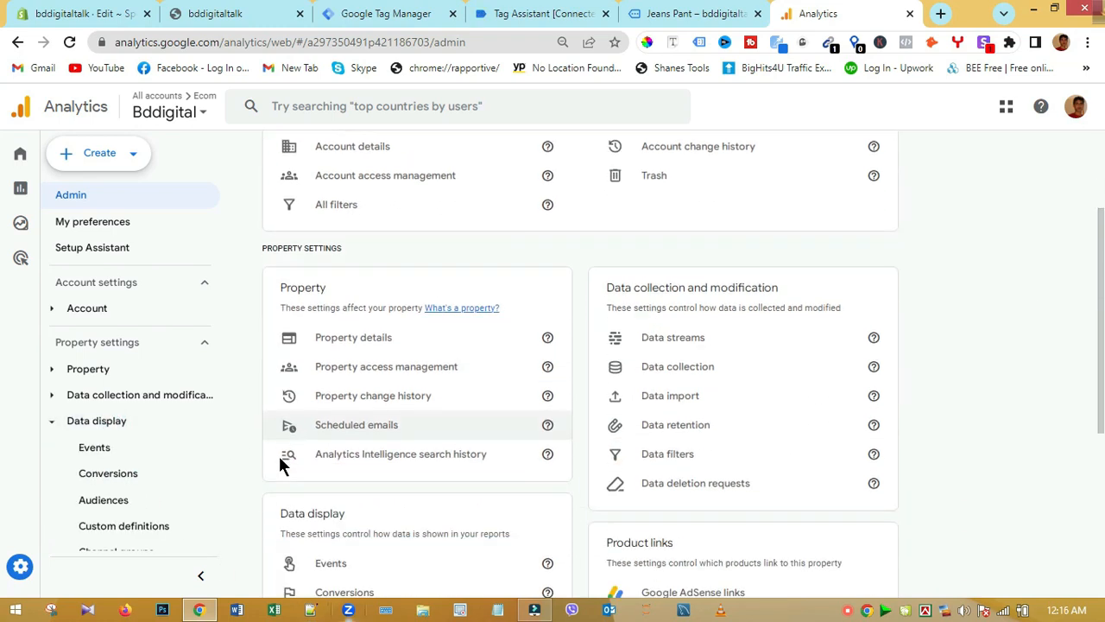
pyautogui.scroll(-2, 125, 508)
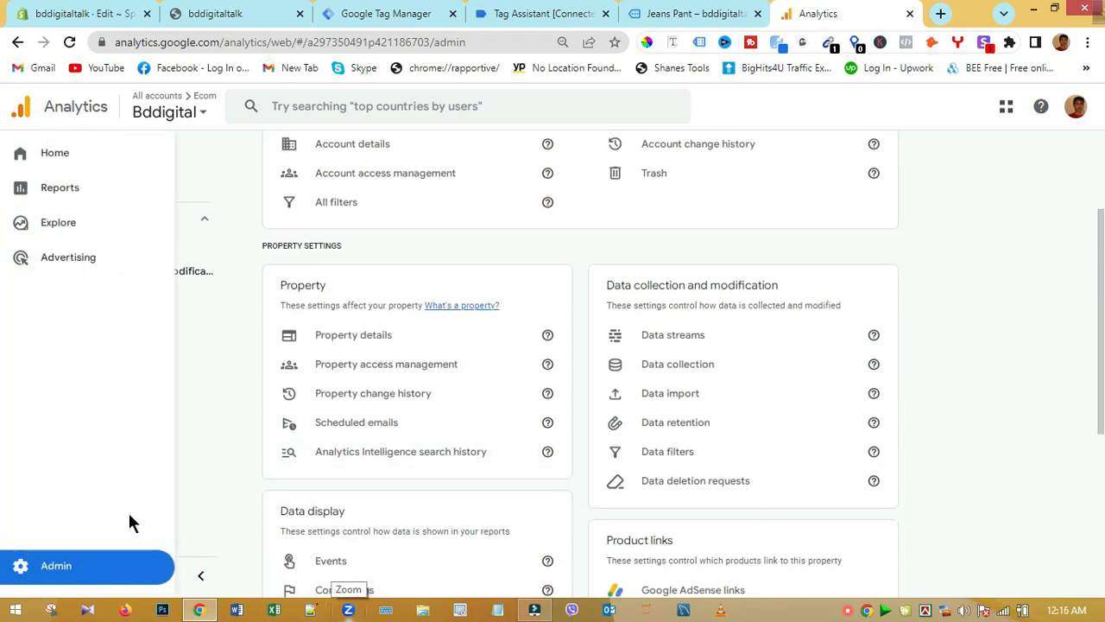
pyautogui.click(115, 507)
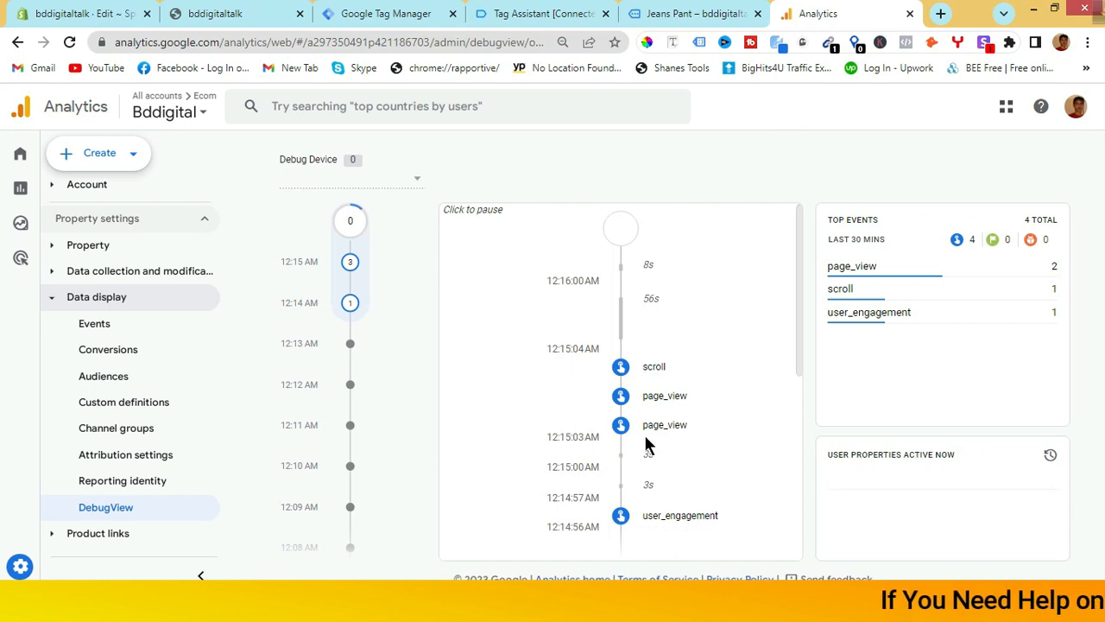
pyautogui.click(645, 431)
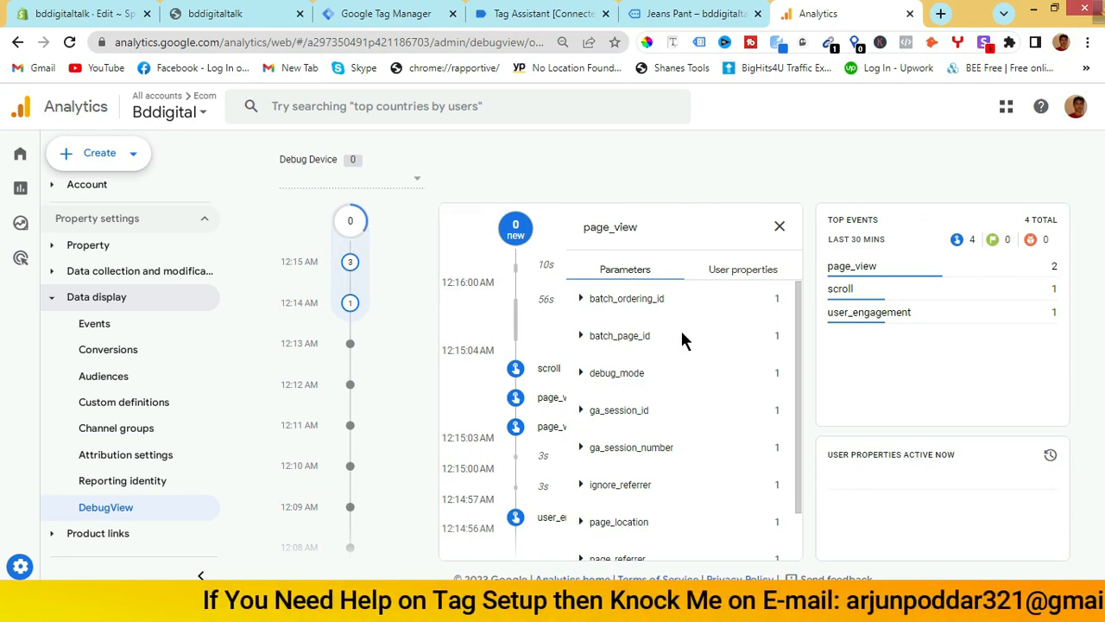
# Switch to the Shopify code editor showing the Google Tag Manager snippet in theme.liquid.
pyautogui.click(86, 13)
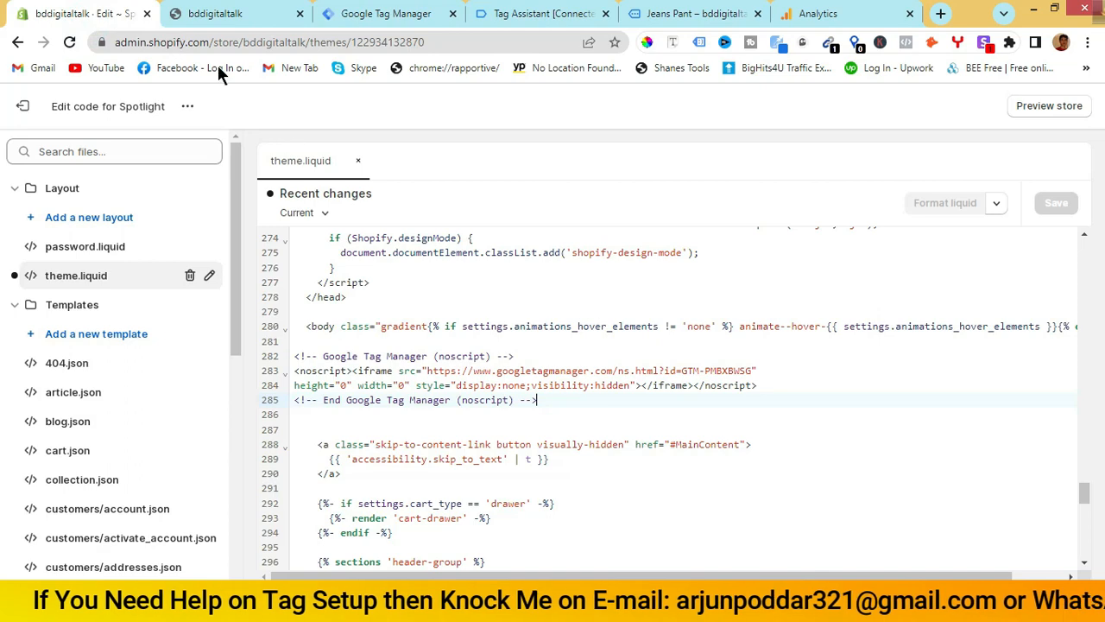